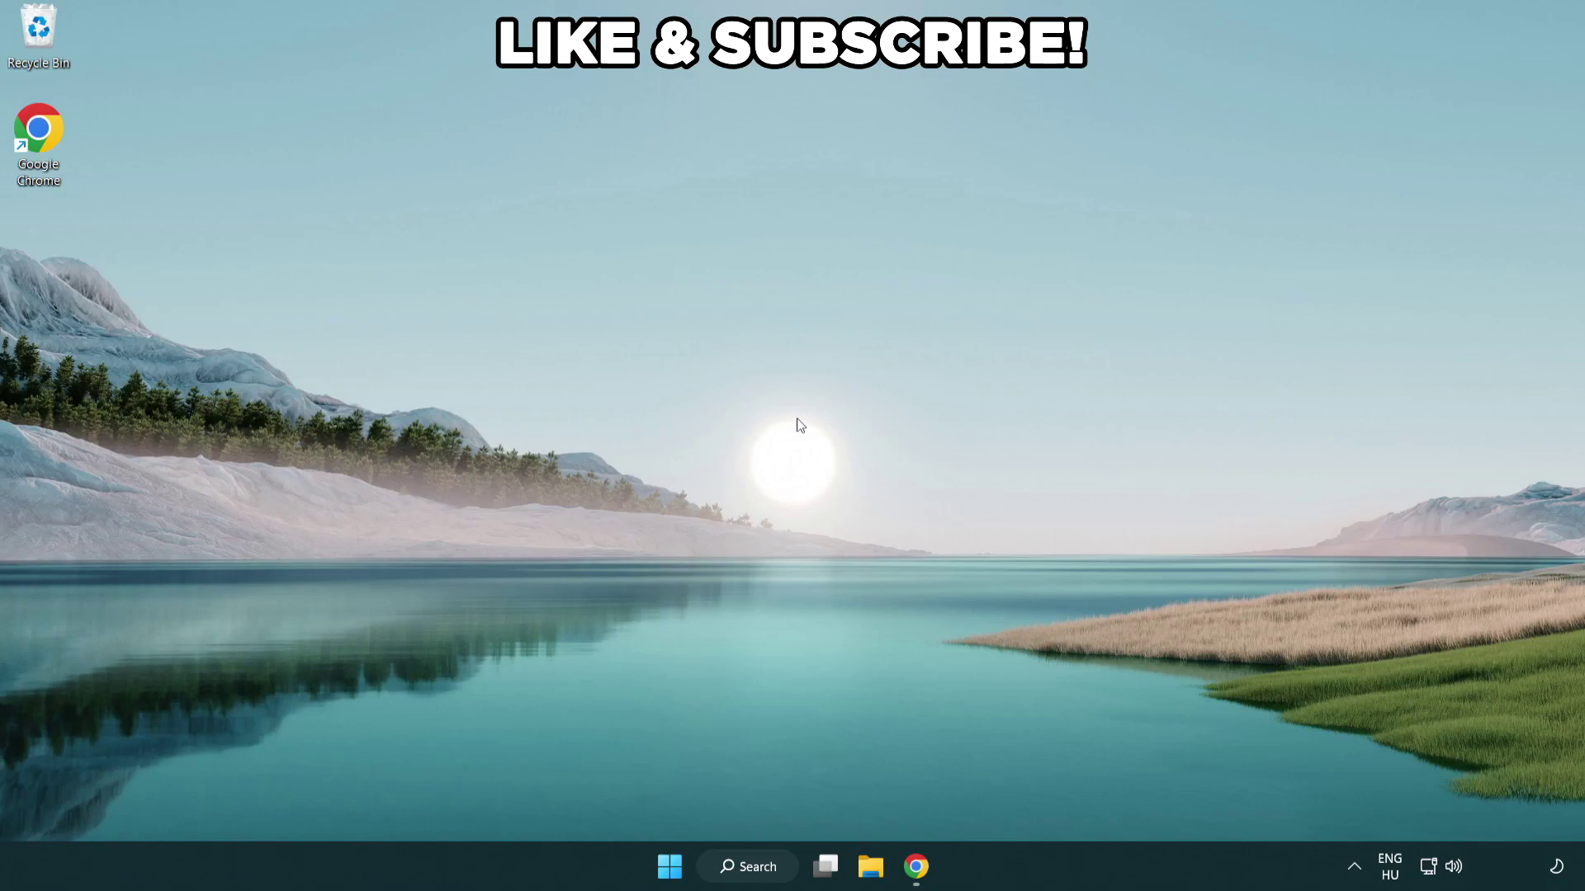
# Search Windows for 'edit power plan'
pyautogui.click(769, 865)
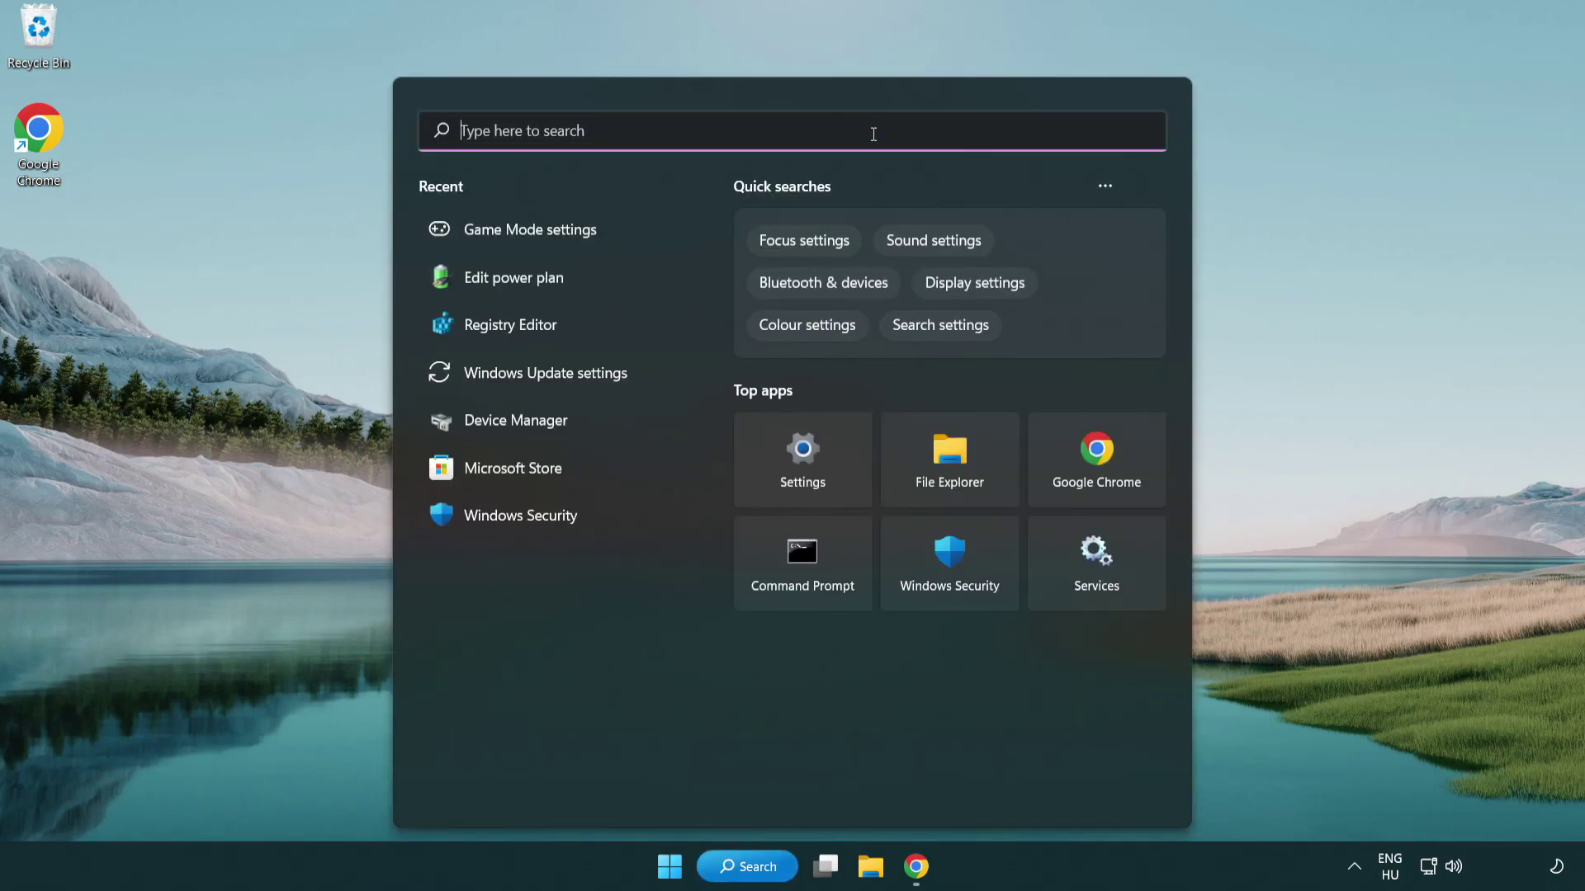
pyautogui.write('edit power ')
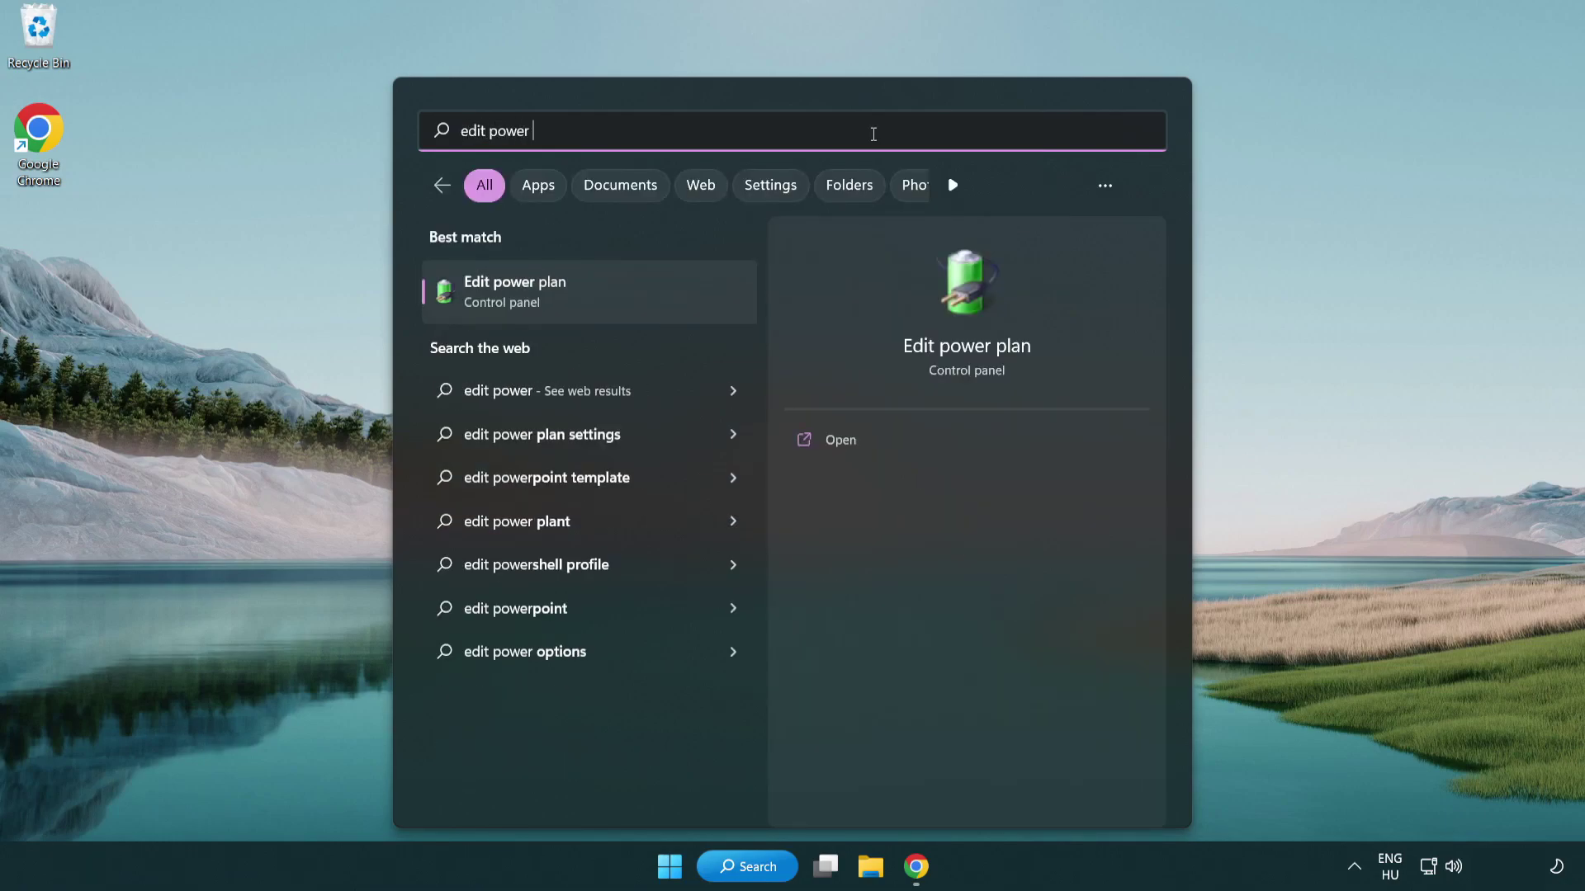
pyautogui.write('plan')
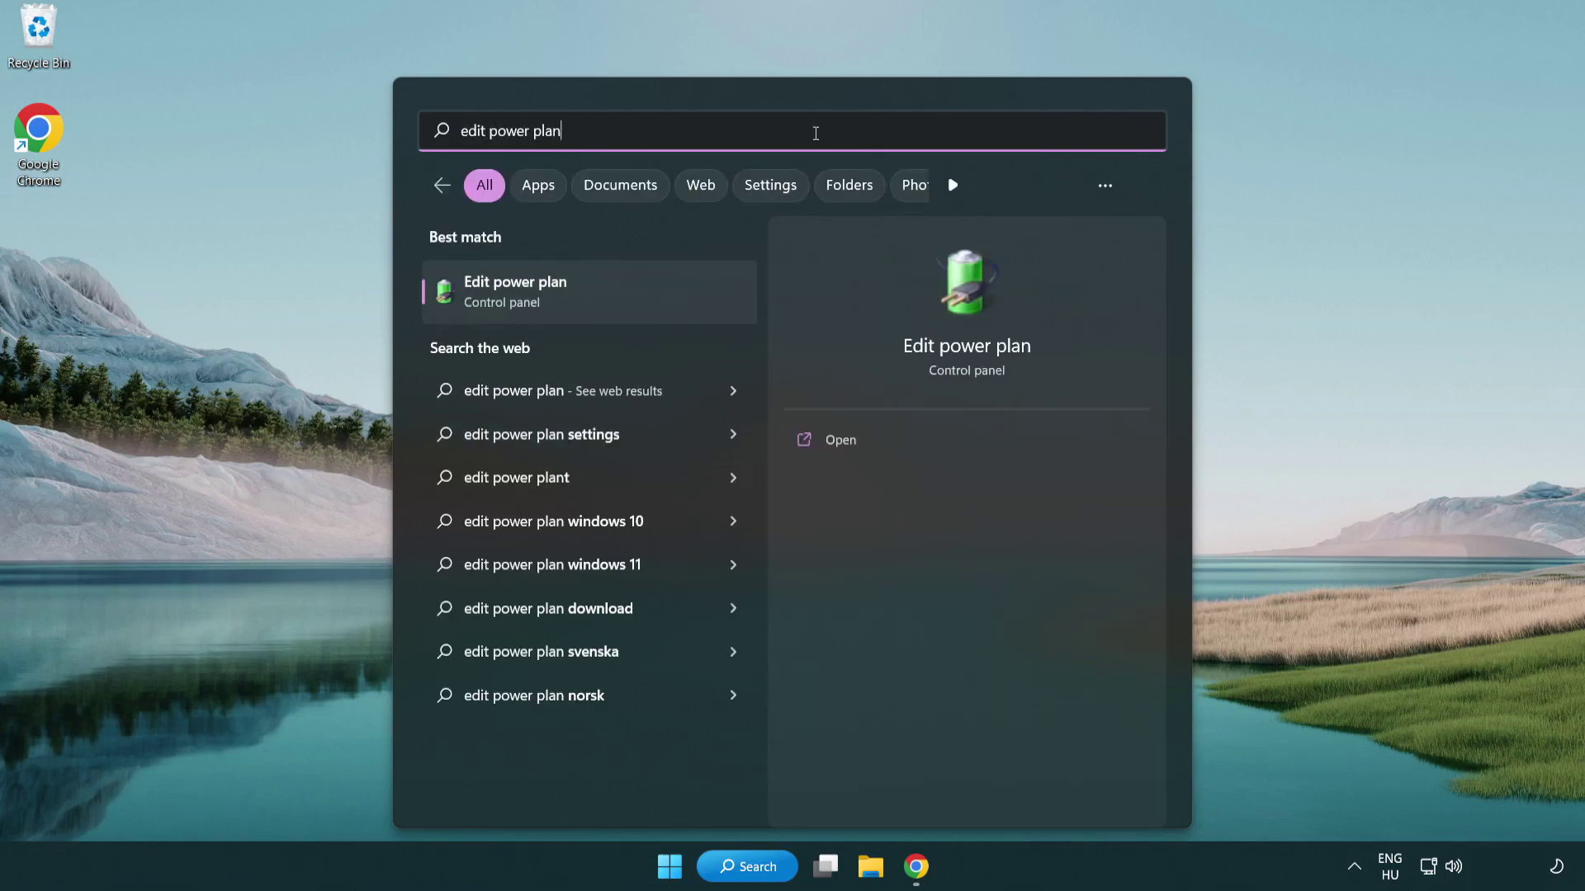
# Switch the active power plan from Balanced to High performance, then search for 'device manager'
pyautogui.click(597, 299)
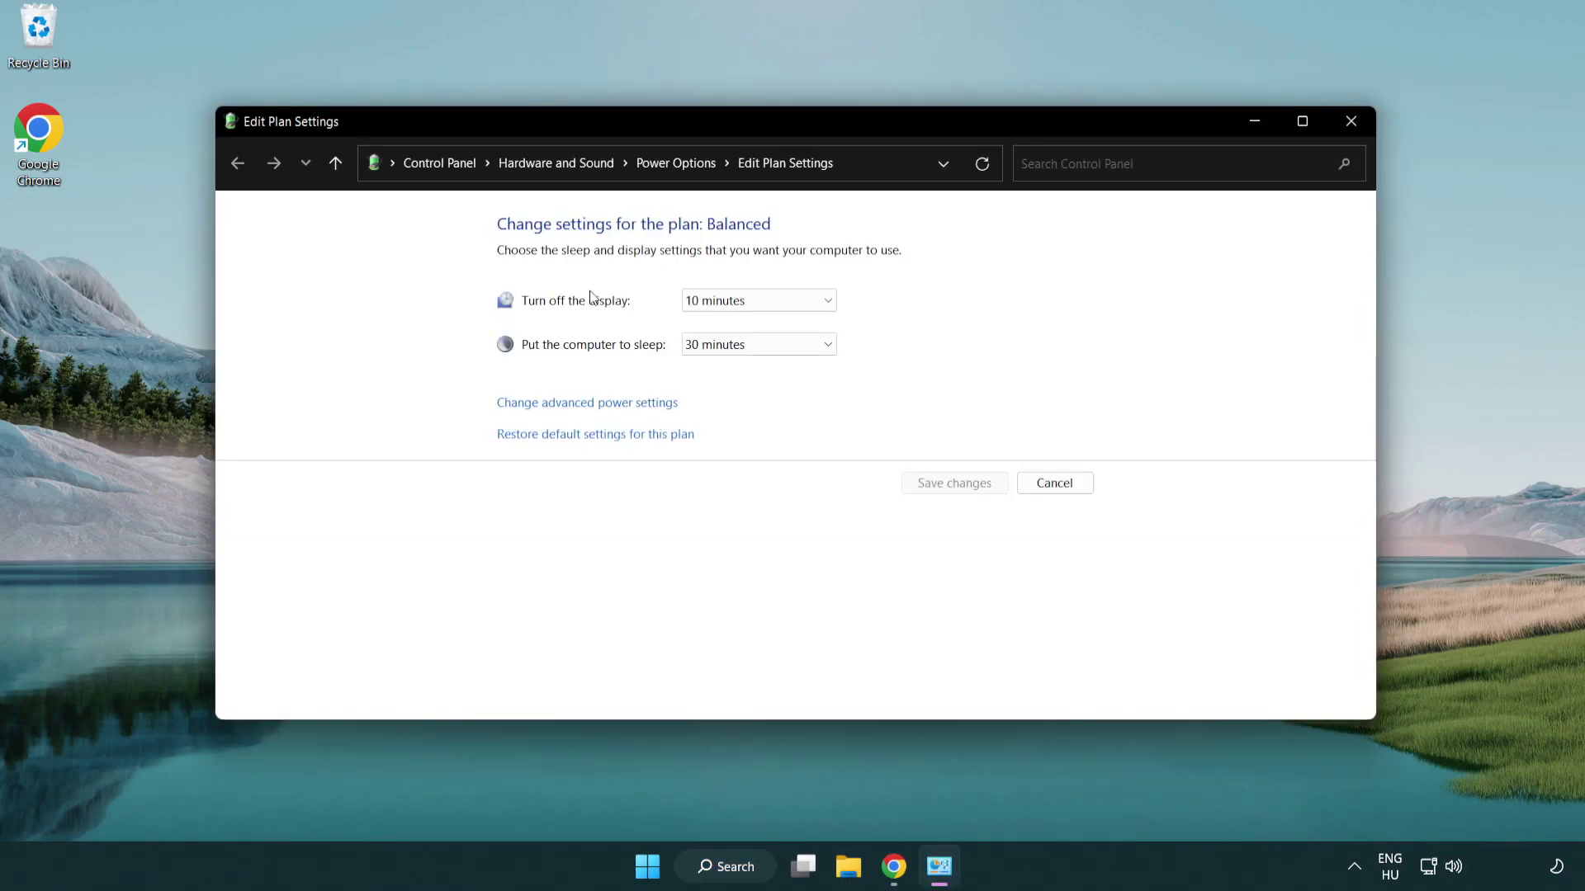
pyautogui.click(692, 180)
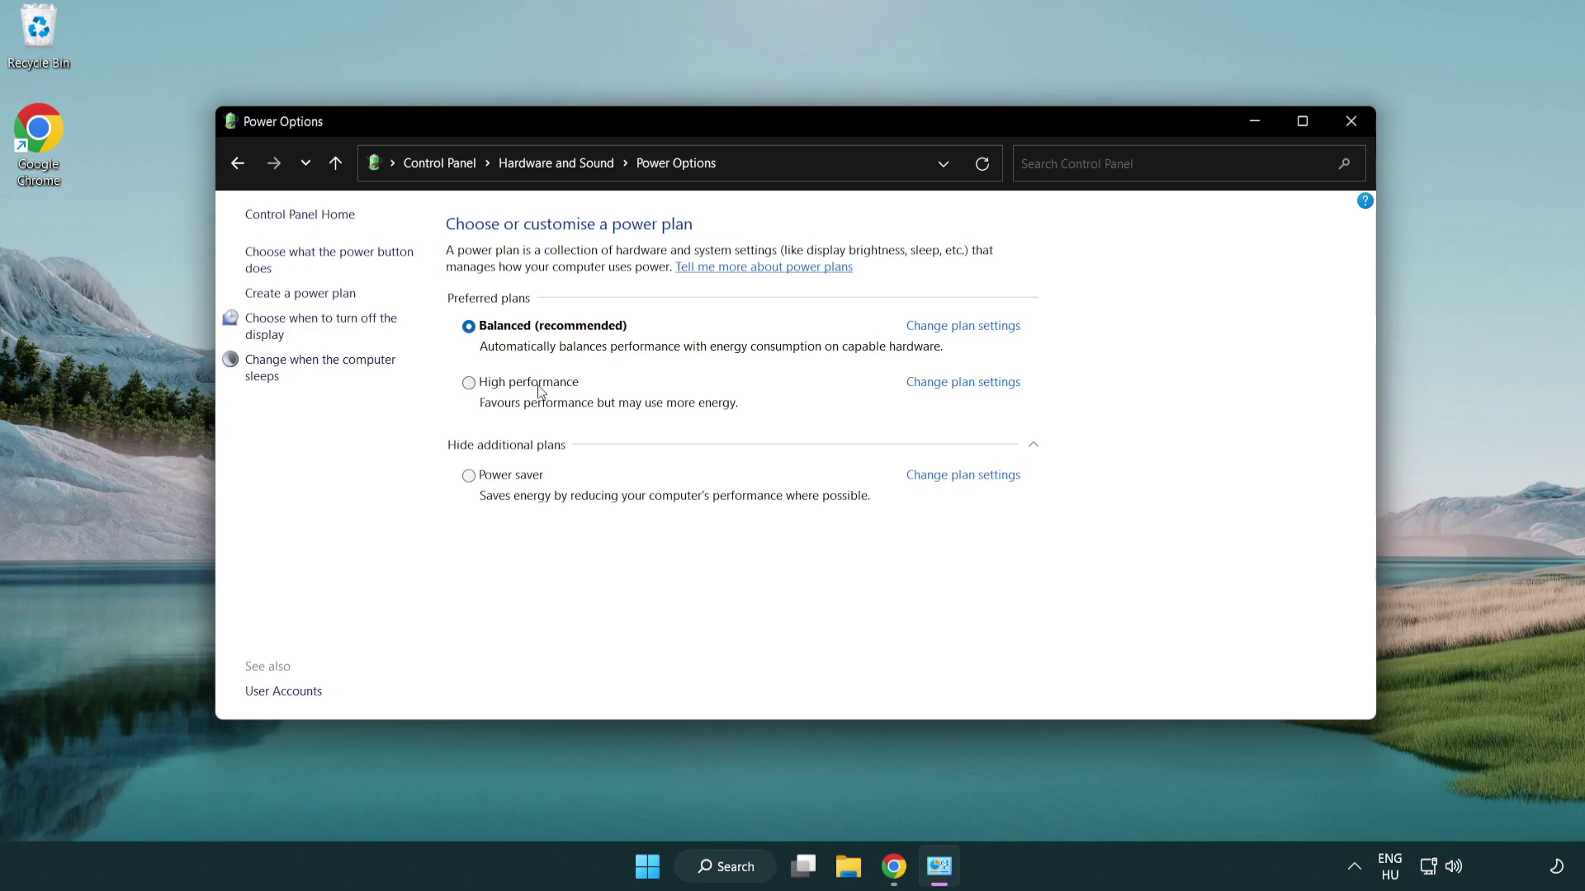
pyautogui.click(468, 385)
pyautogui.click(1351, 122)
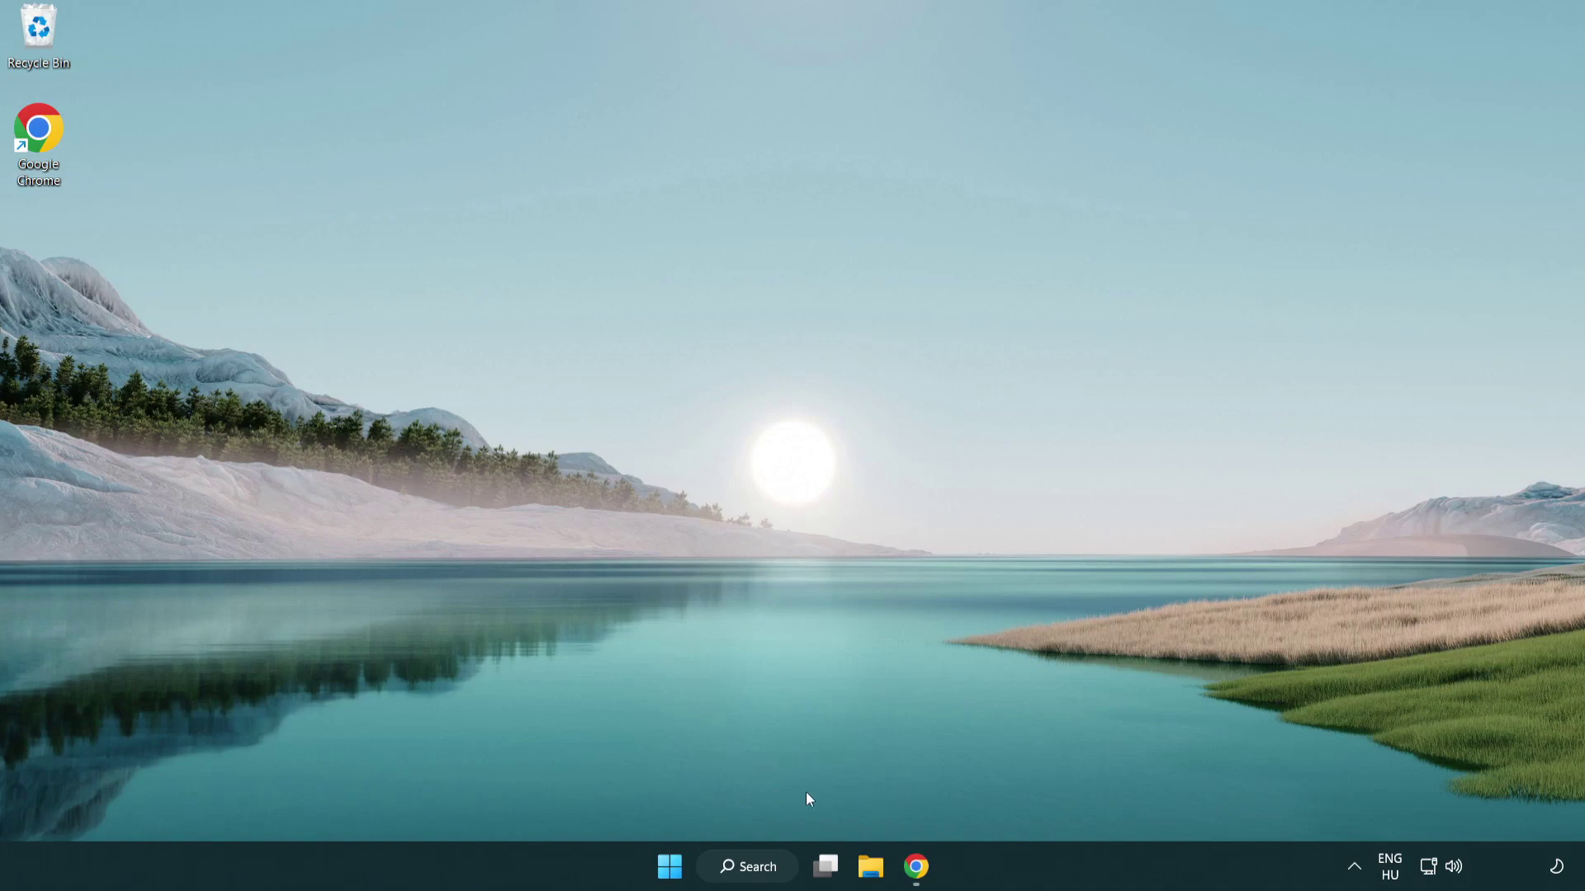
pyautogui.click(768, 867)
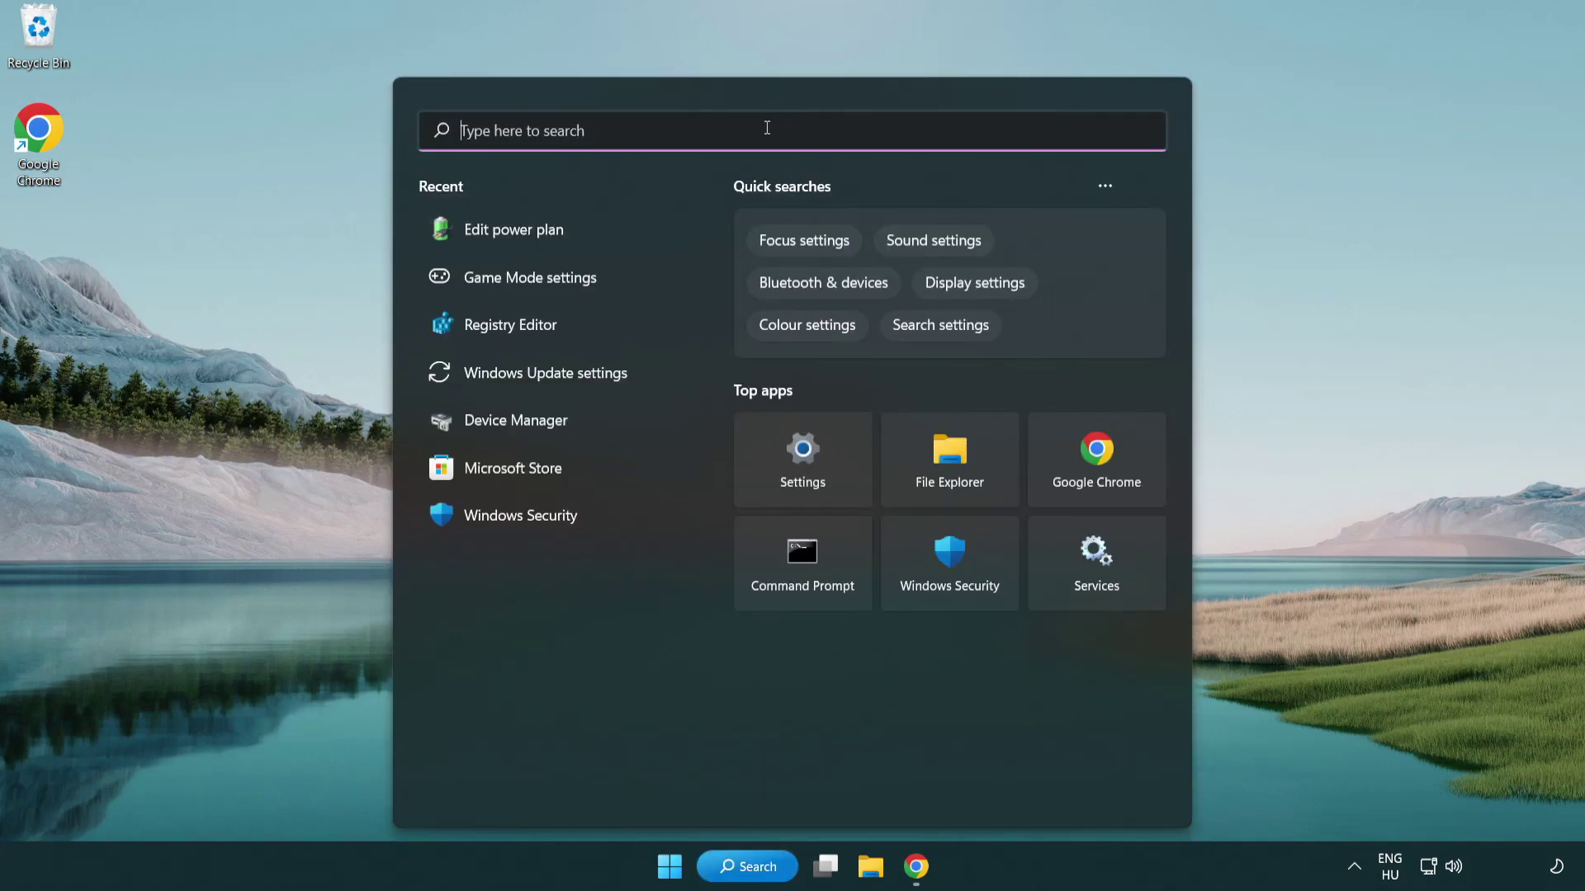
pyautogui.write('device manager')
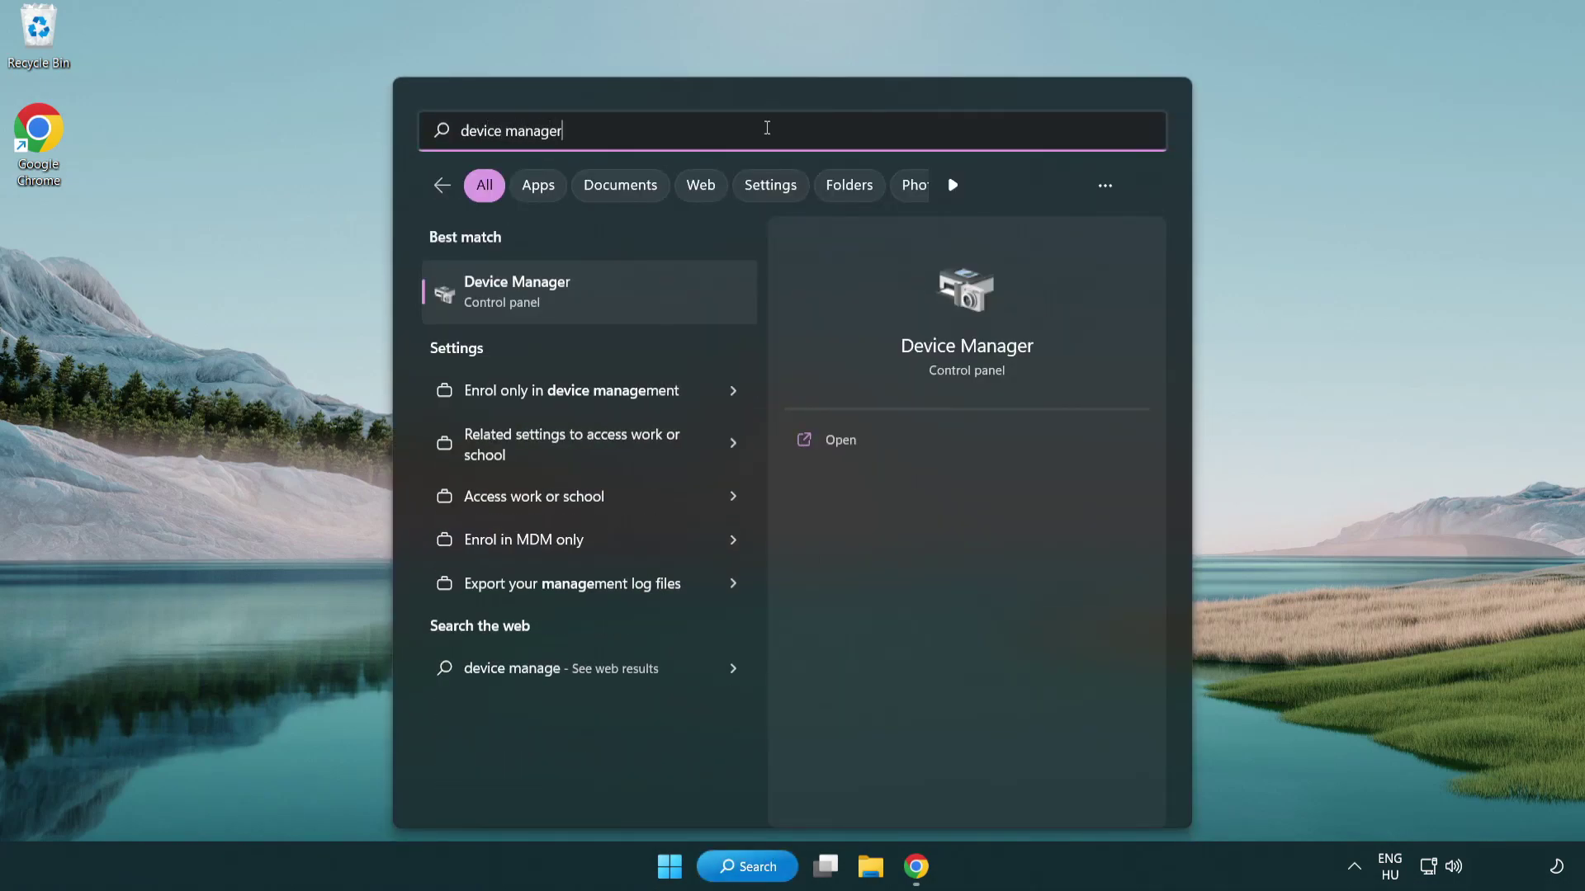
# Search automatically for a newer VMware SVGA 3D display driver, confirm it's already current, and close Device Manager
pyautogui.click(606, 295)
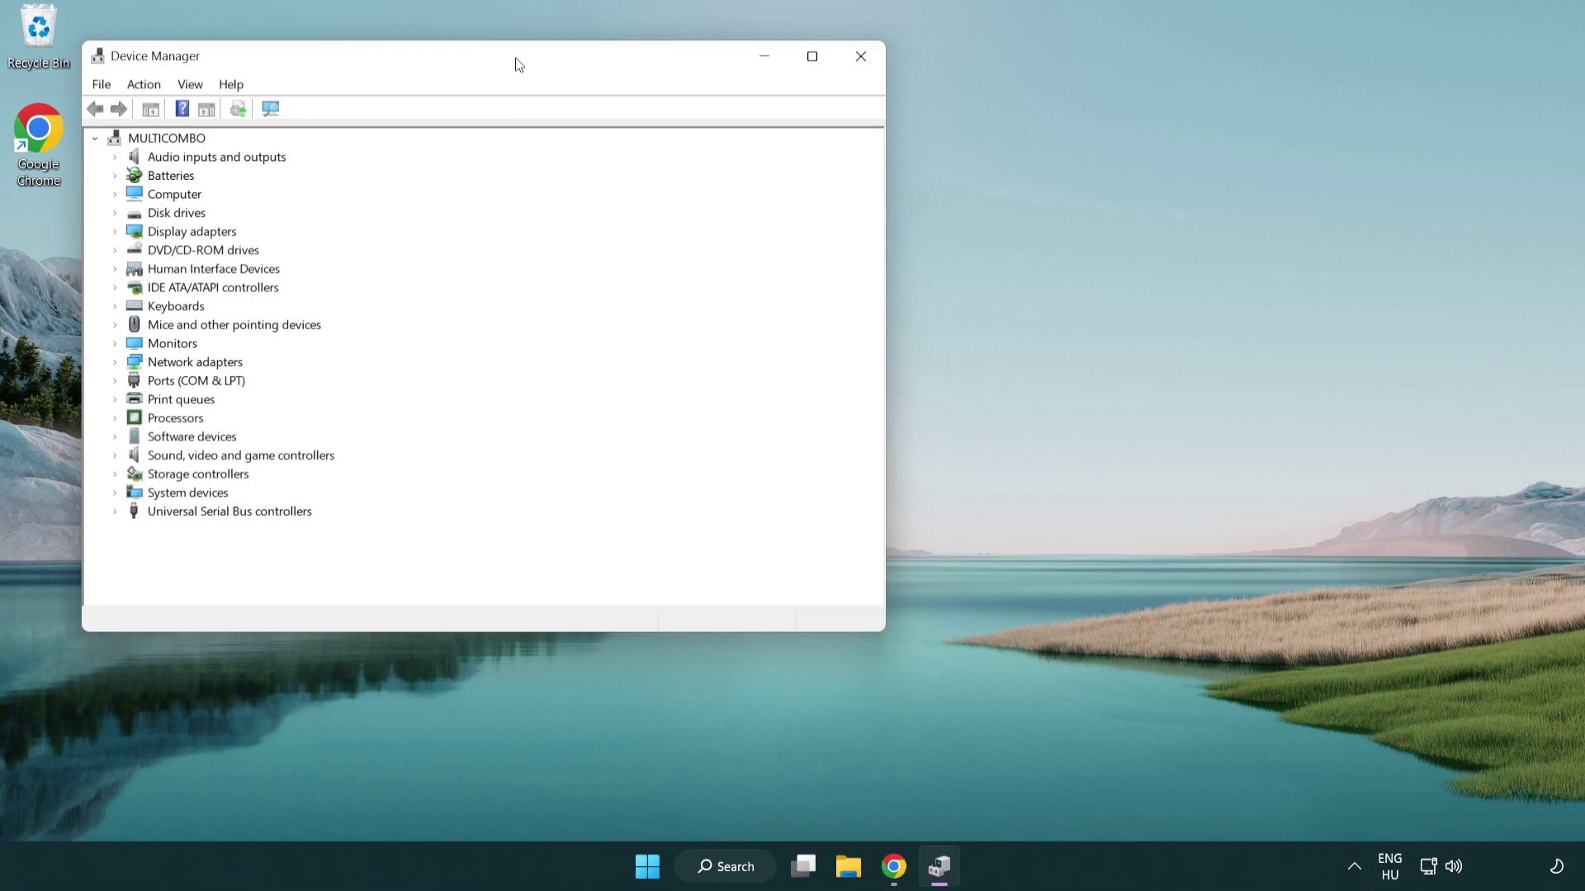
pyautogui.moveTo(519, 64); pyautogui.dragTo(813, 148)
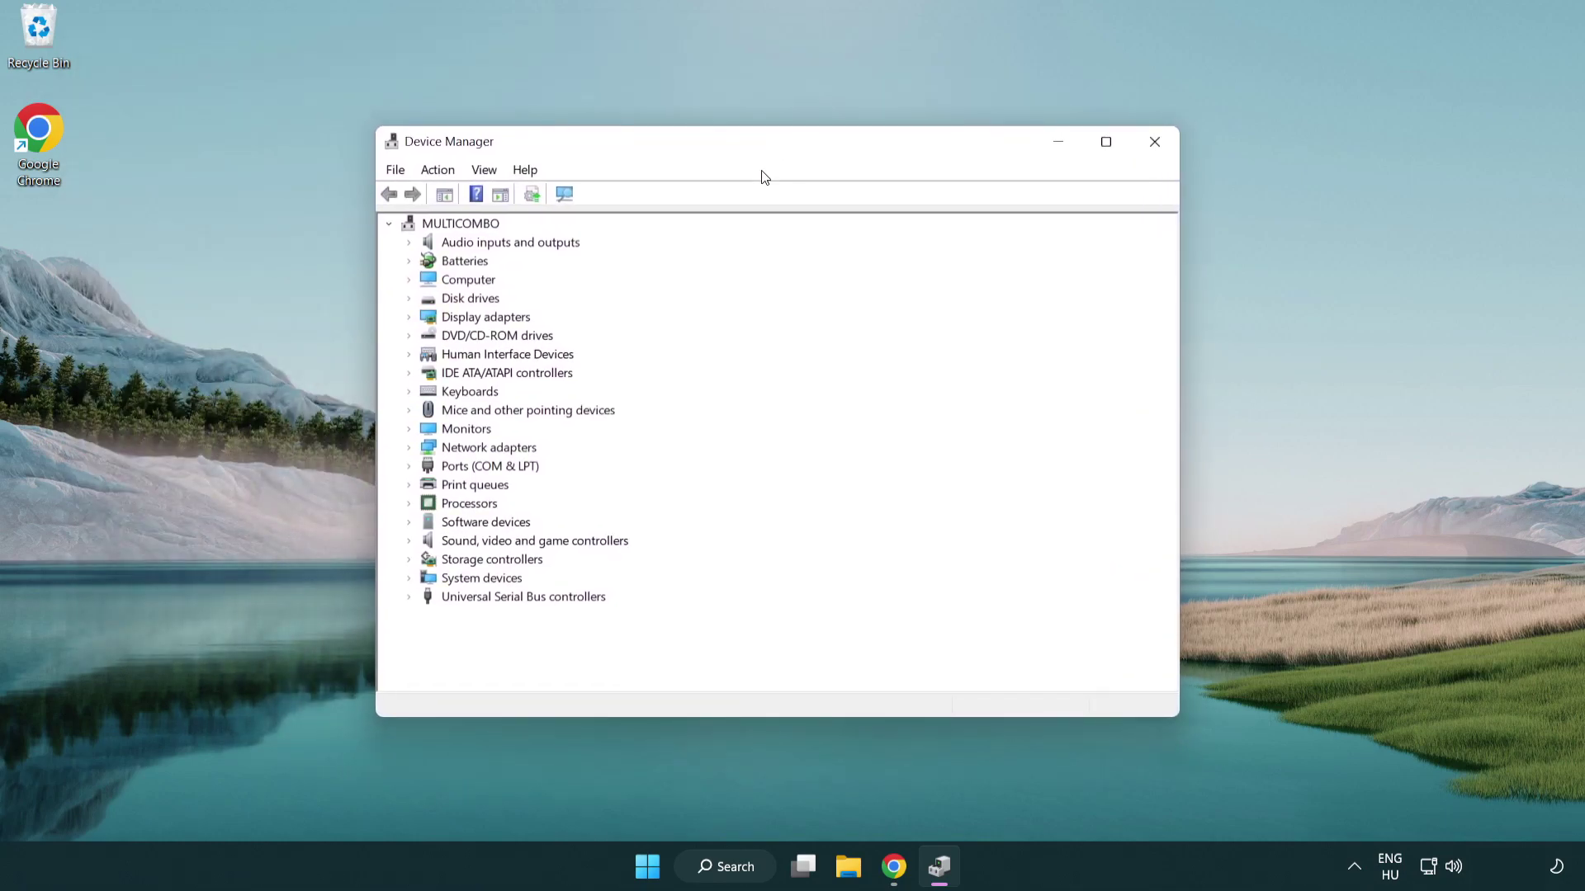
pyautogui.click(429, 317)
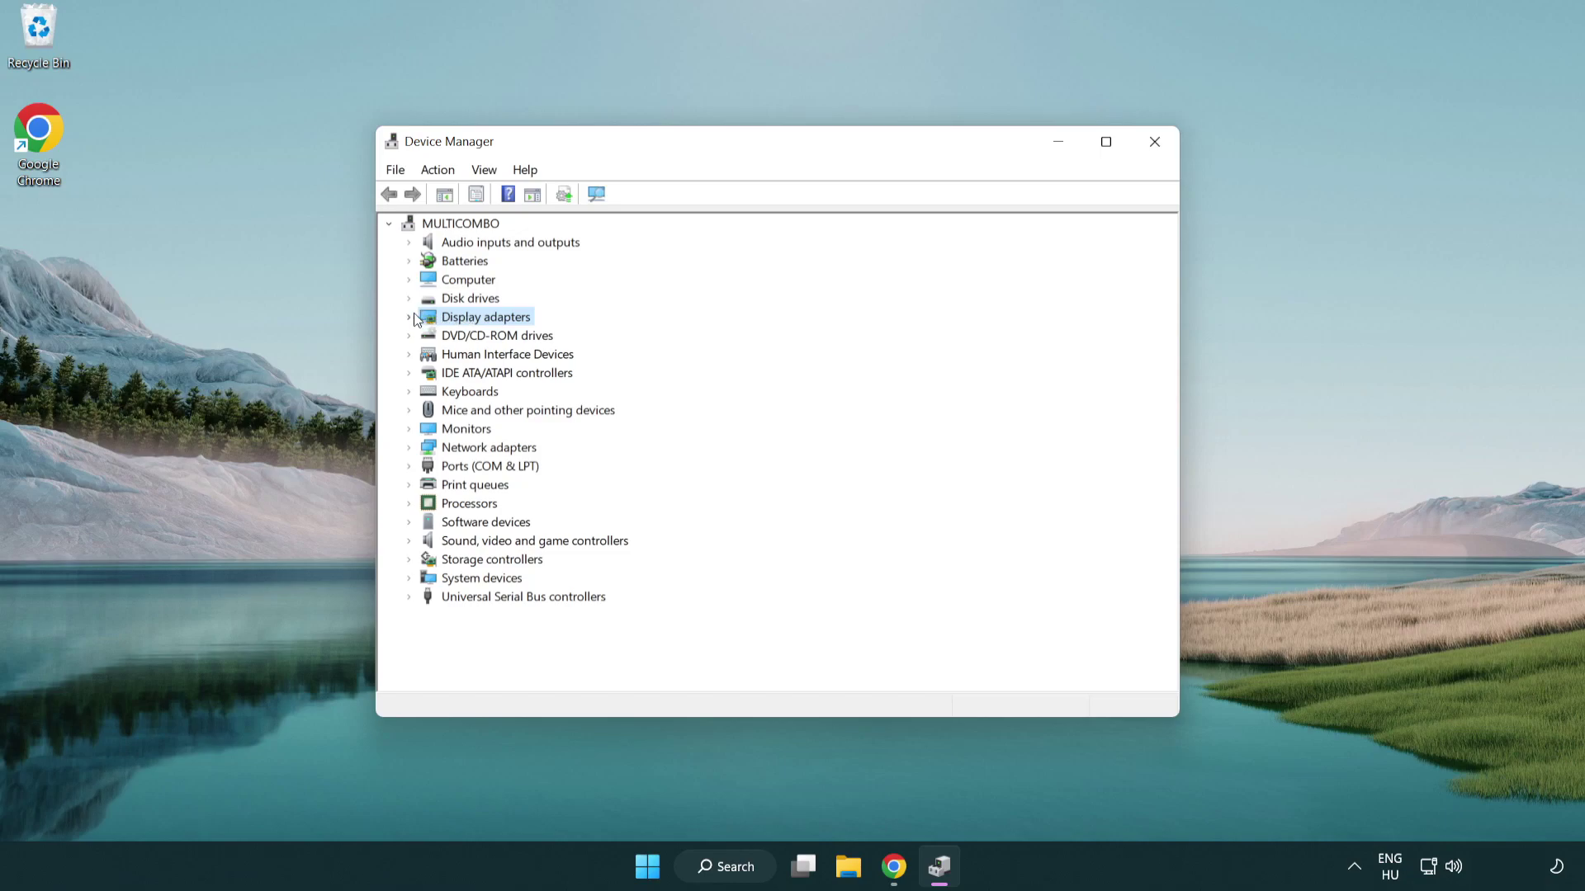
pyautogui.click(411, 317)
pyautogui.click(457, 337)
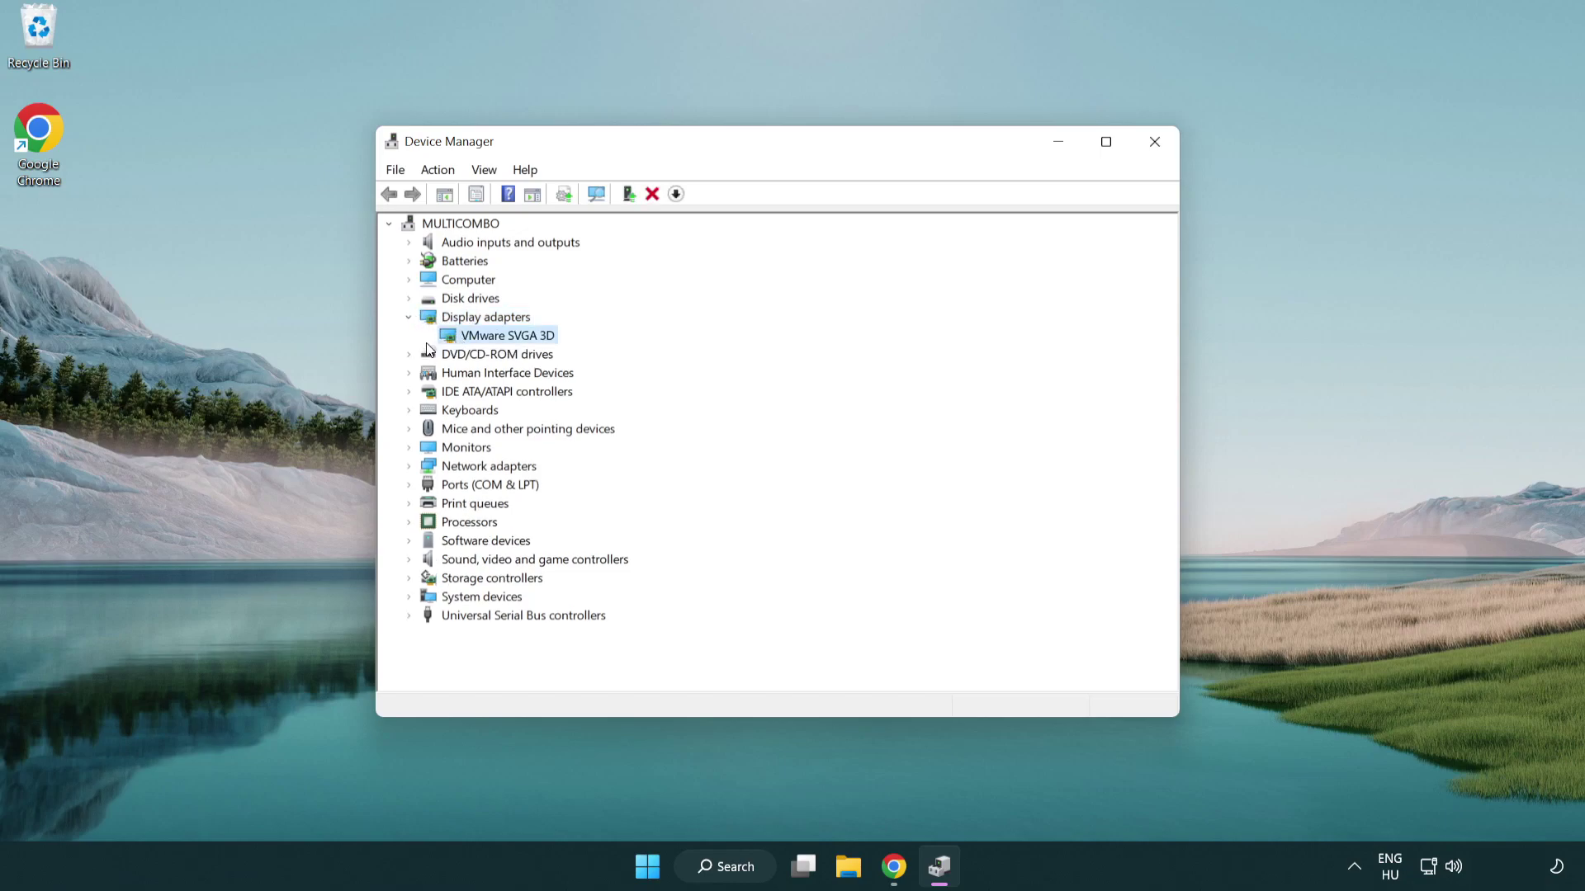
pyautogui.rightClick(499, 341)
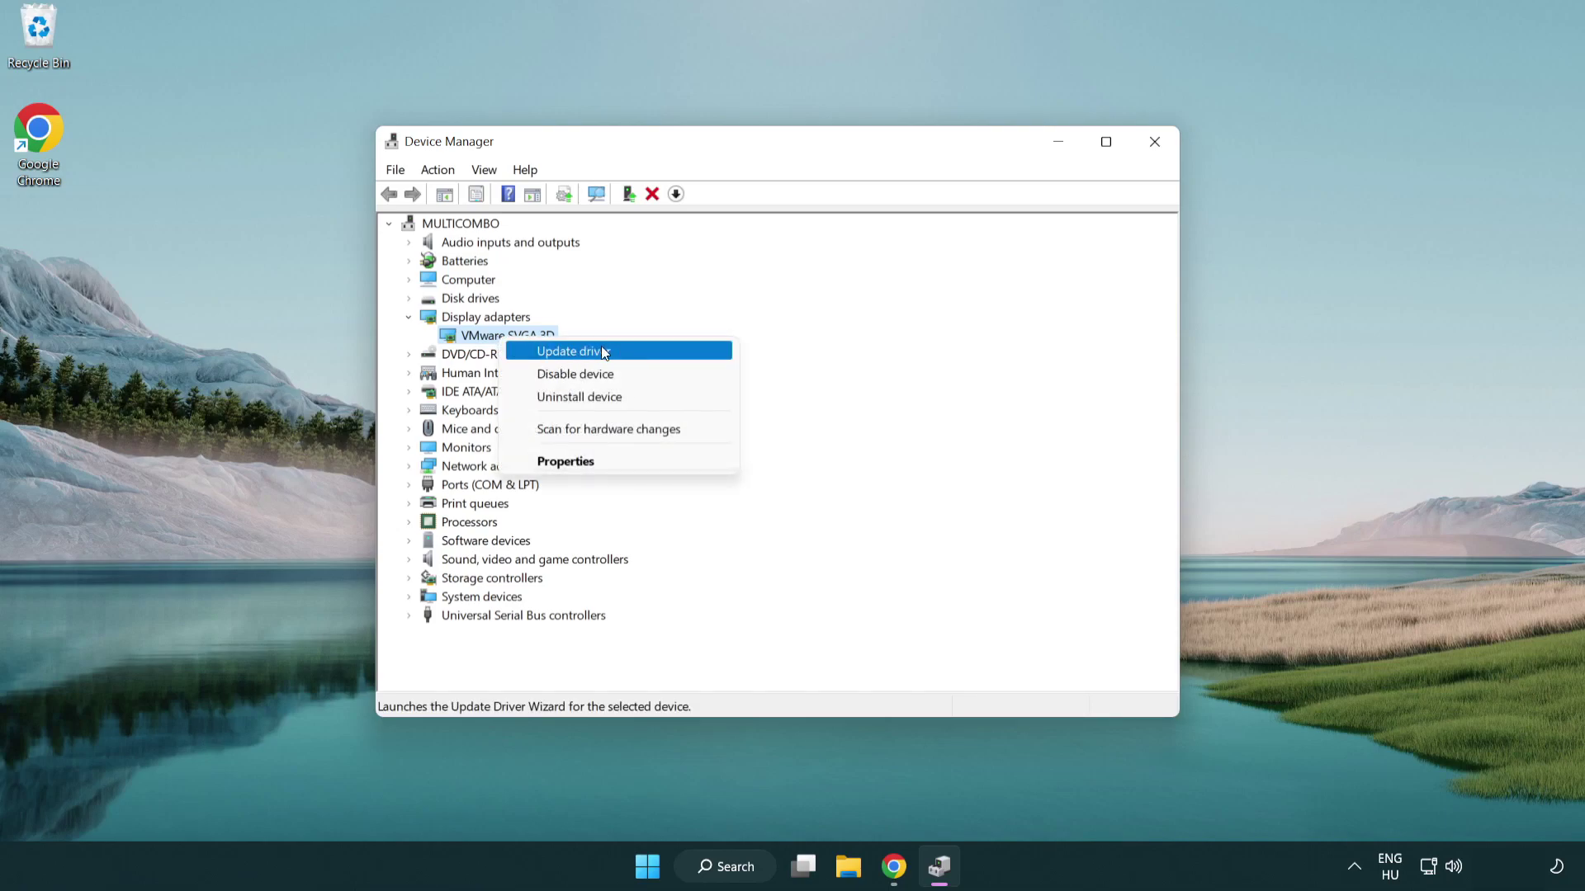
pyautogui.click(632, 353)
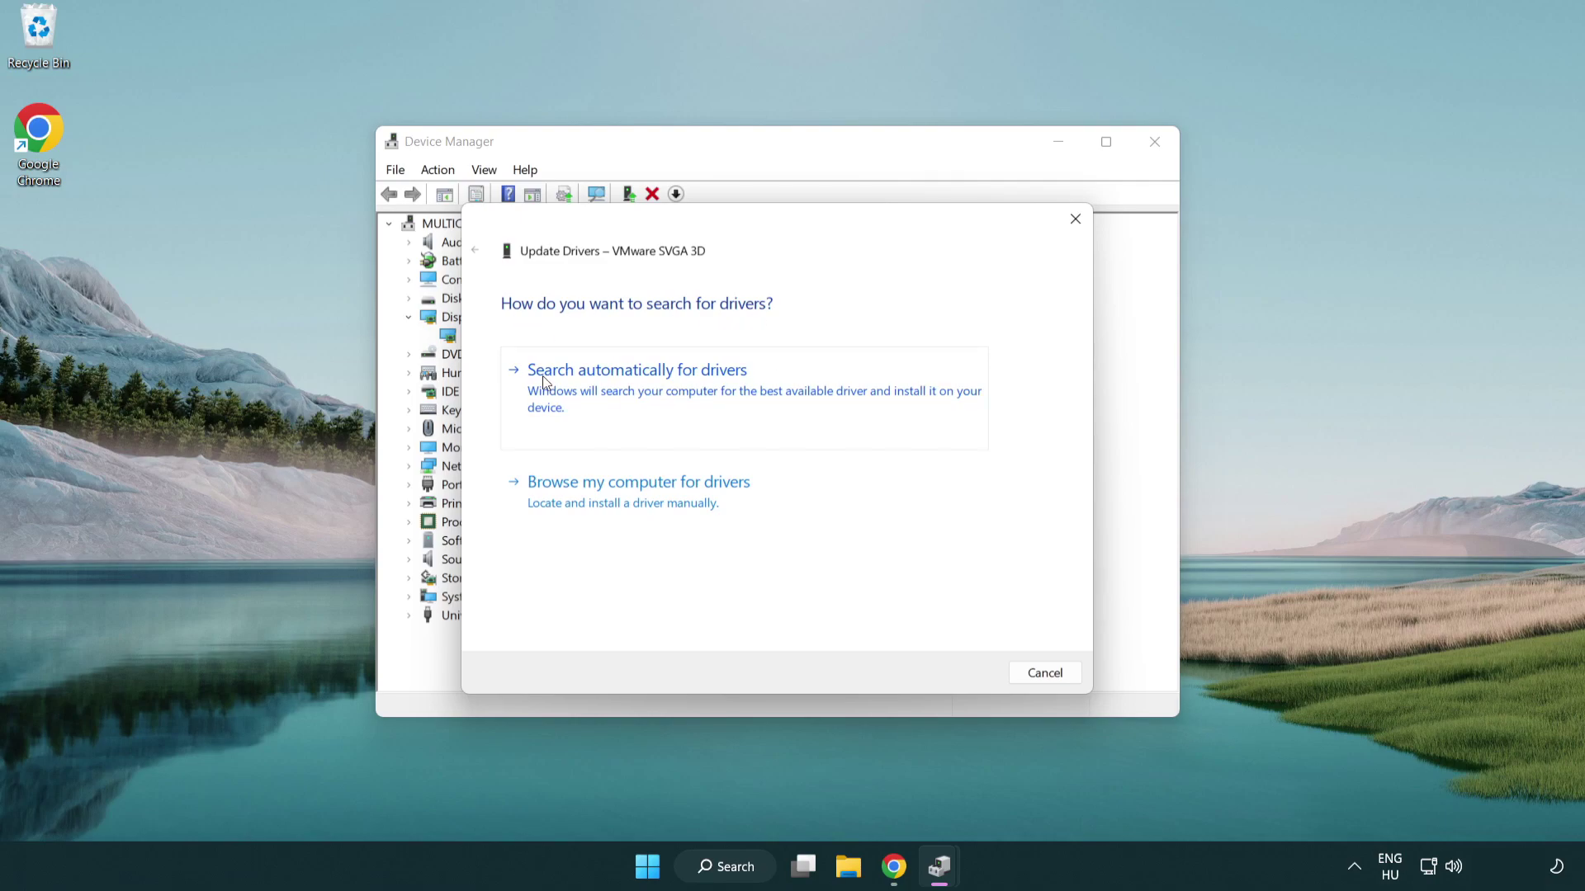
pyautogui.click(650, 388)
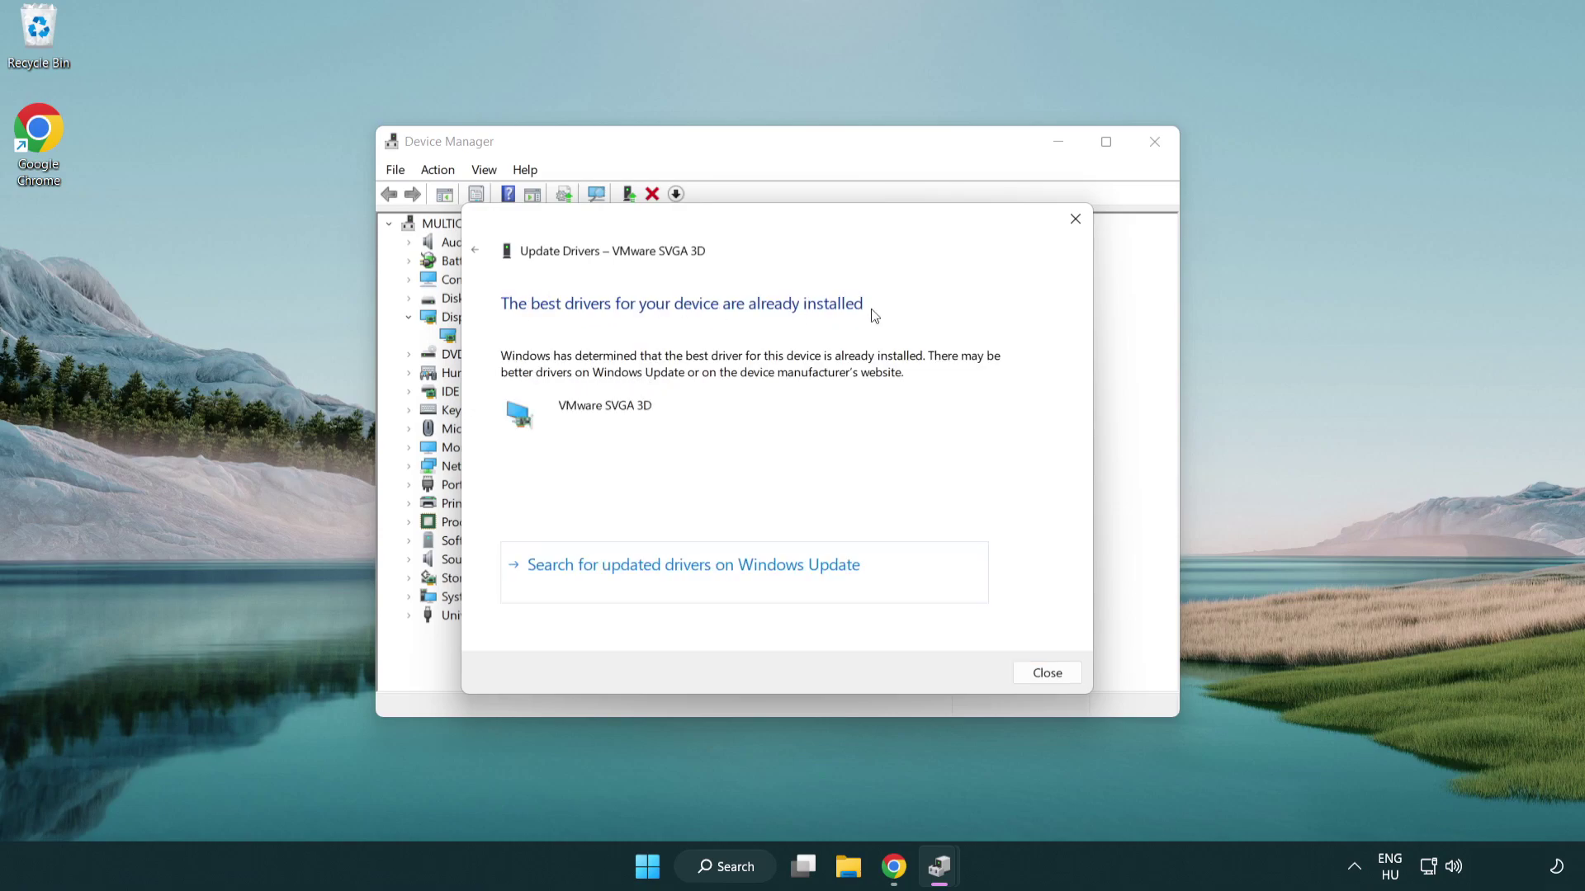
pyautogui.click(1042, 673)
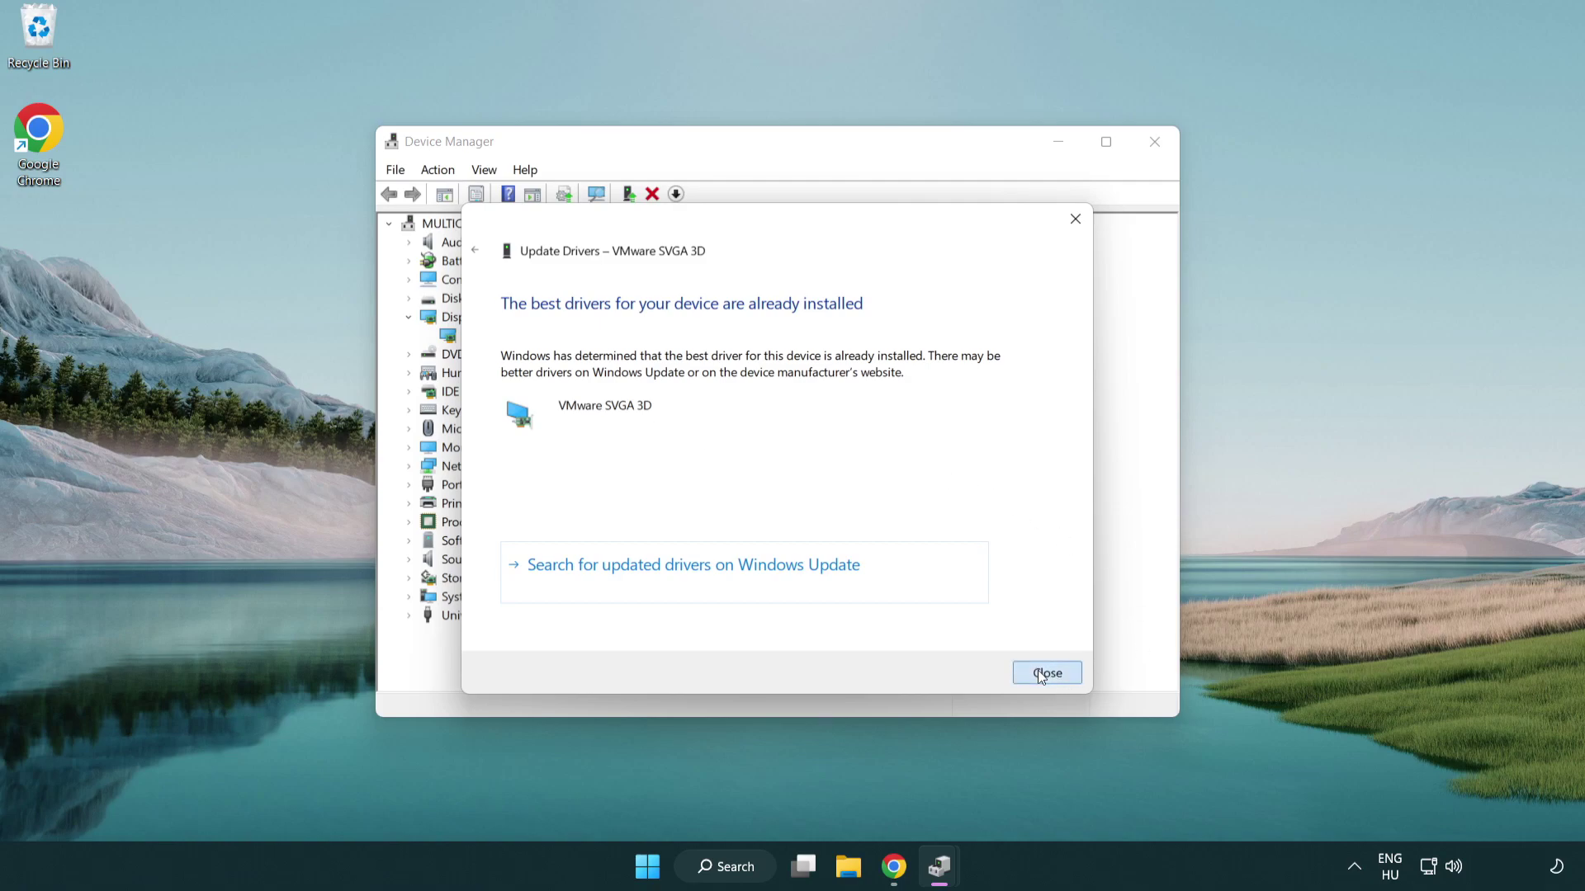
pyautogui.click(1153, 146)
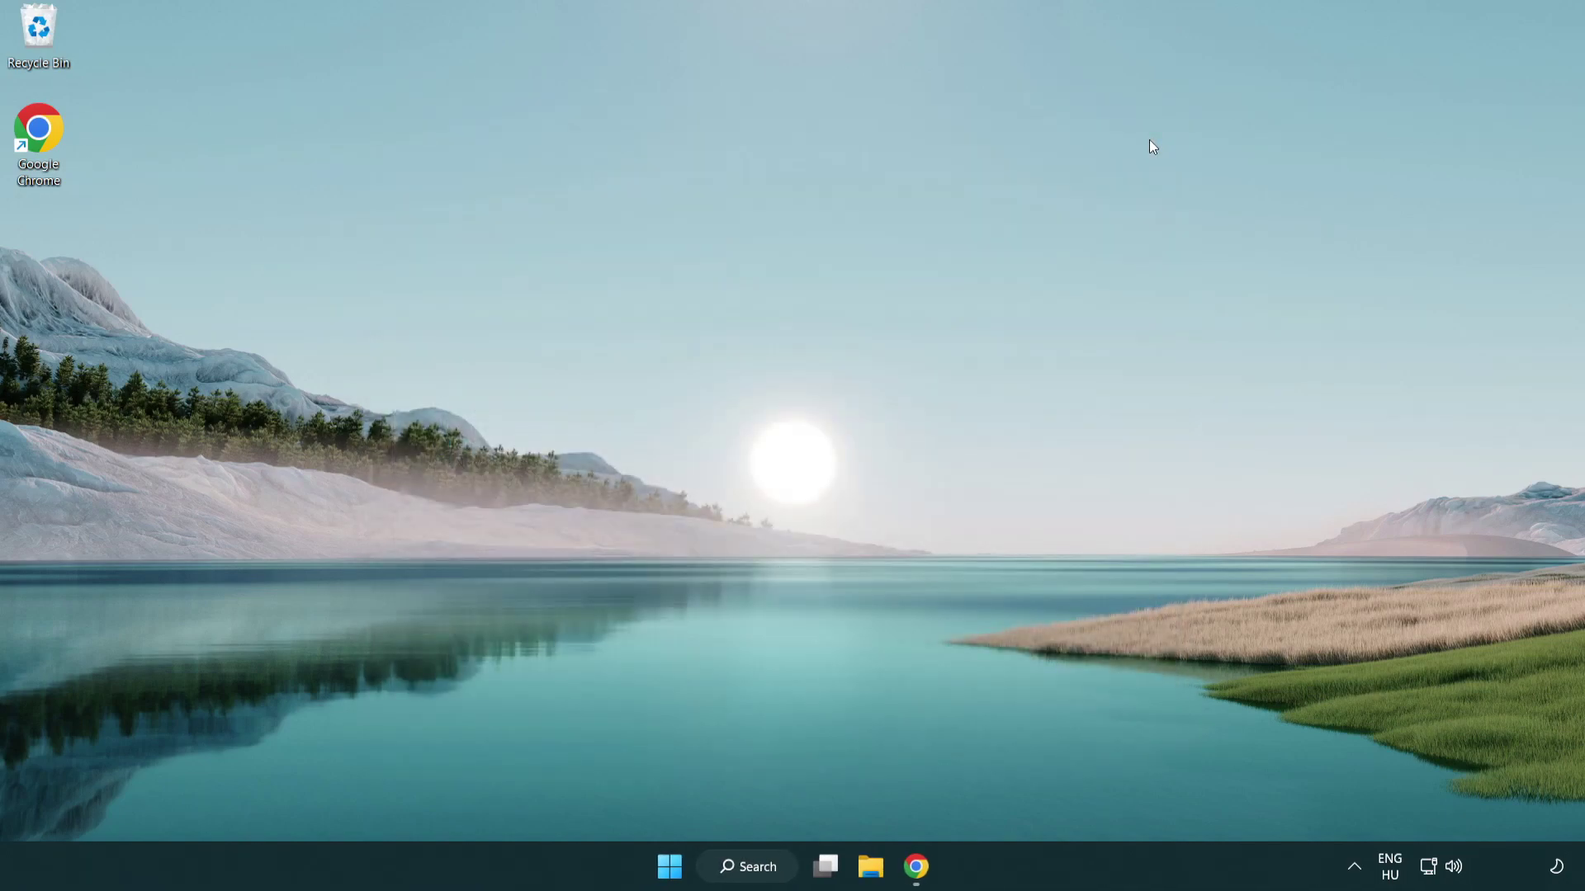
# Search for 'game mode' and open the Game Mode settings page
pyautogui.click(756, 868)
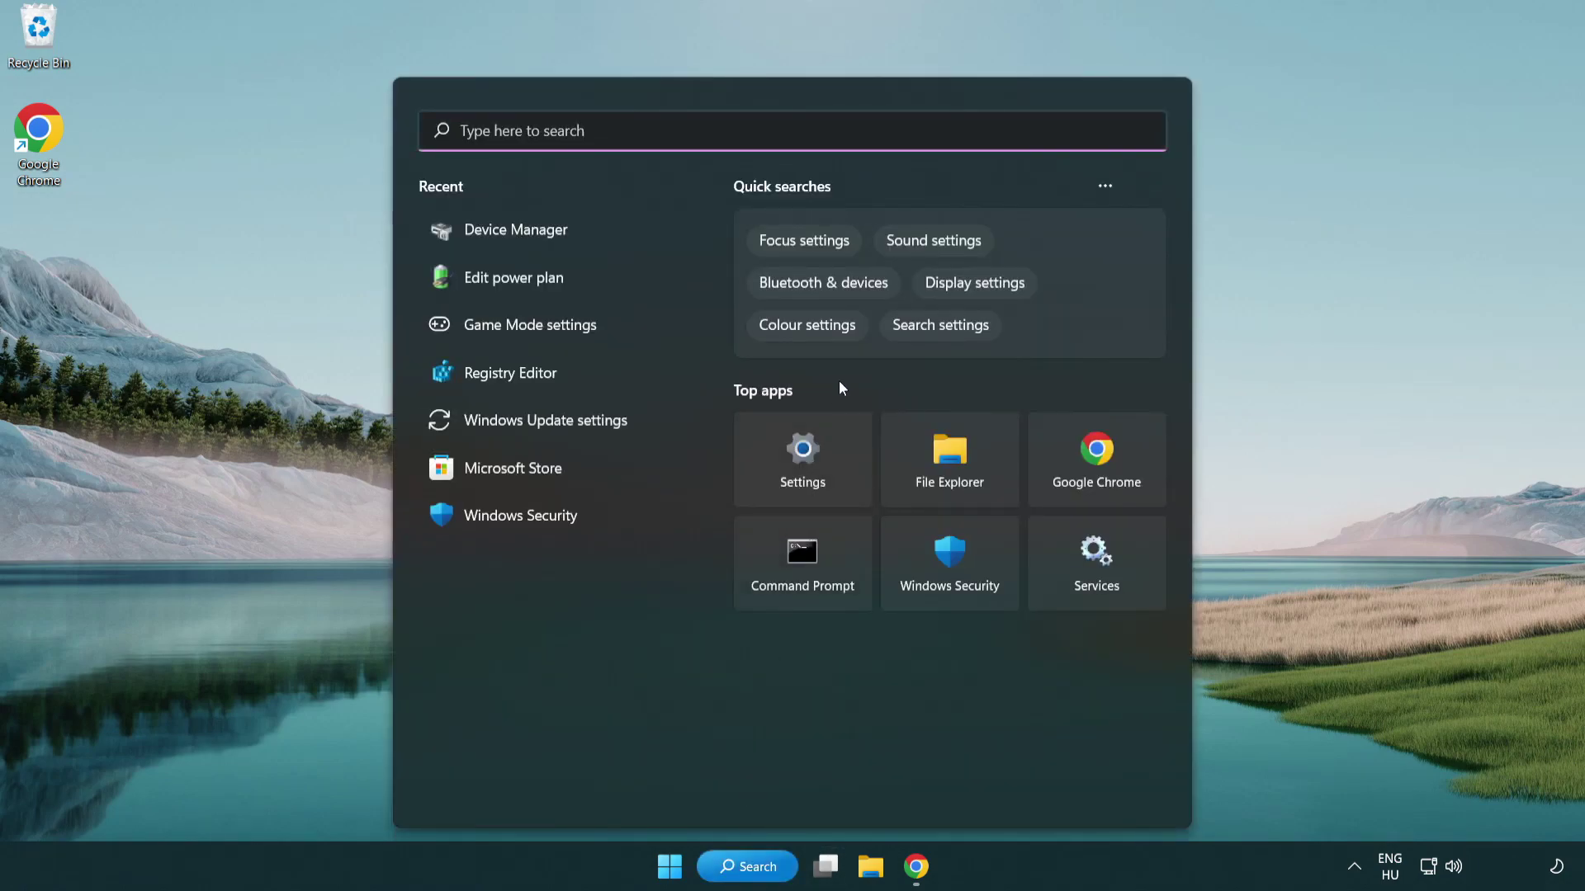
pyautogui.write('gam')
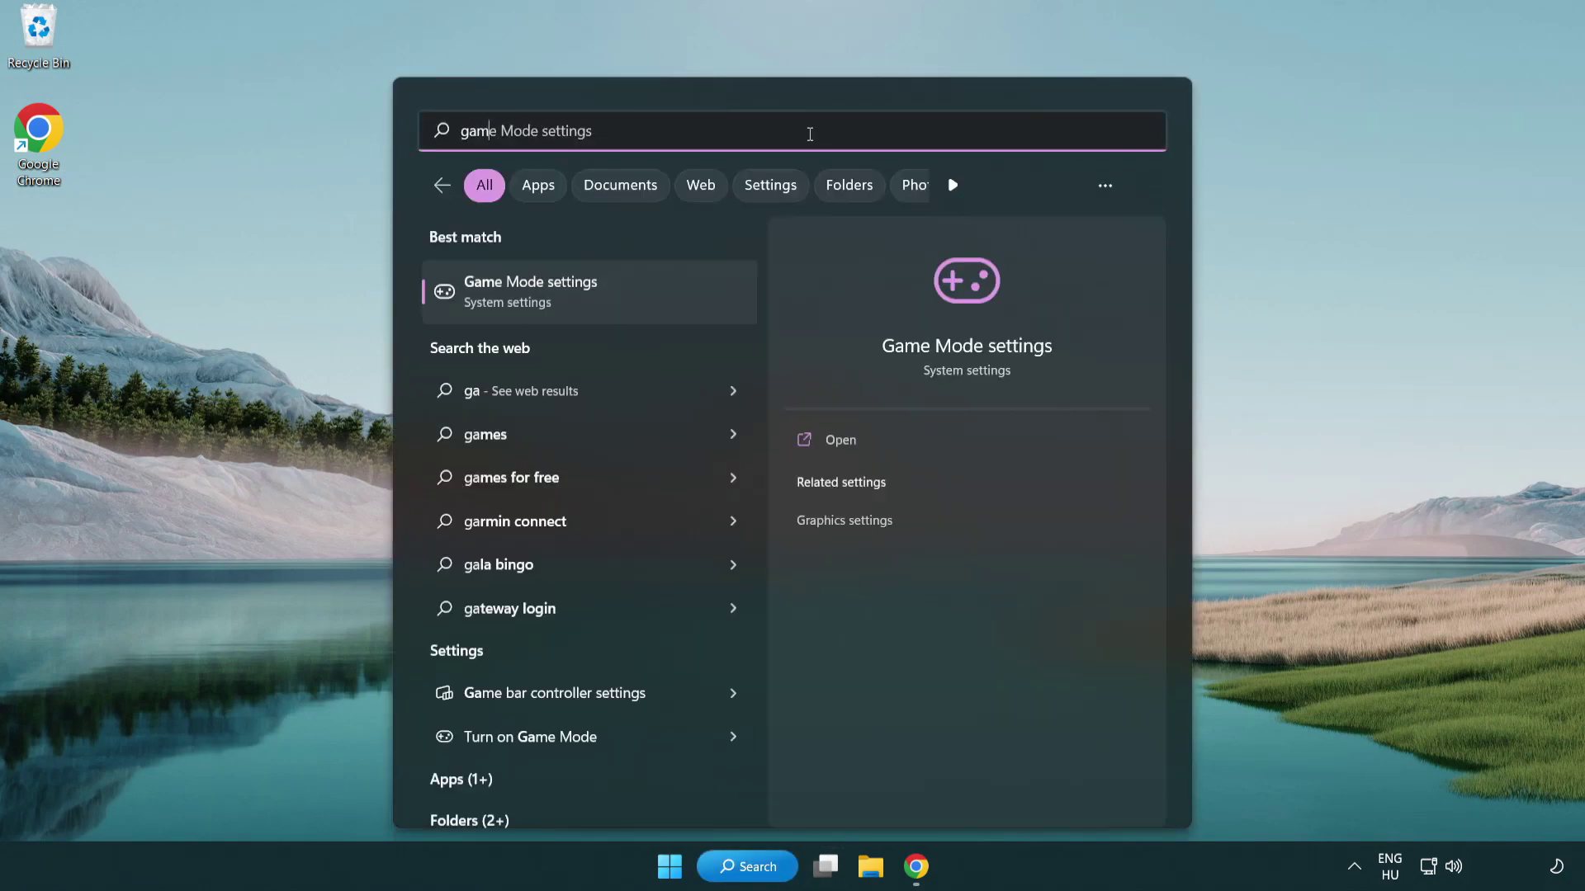
pyautogui.write('e mode')
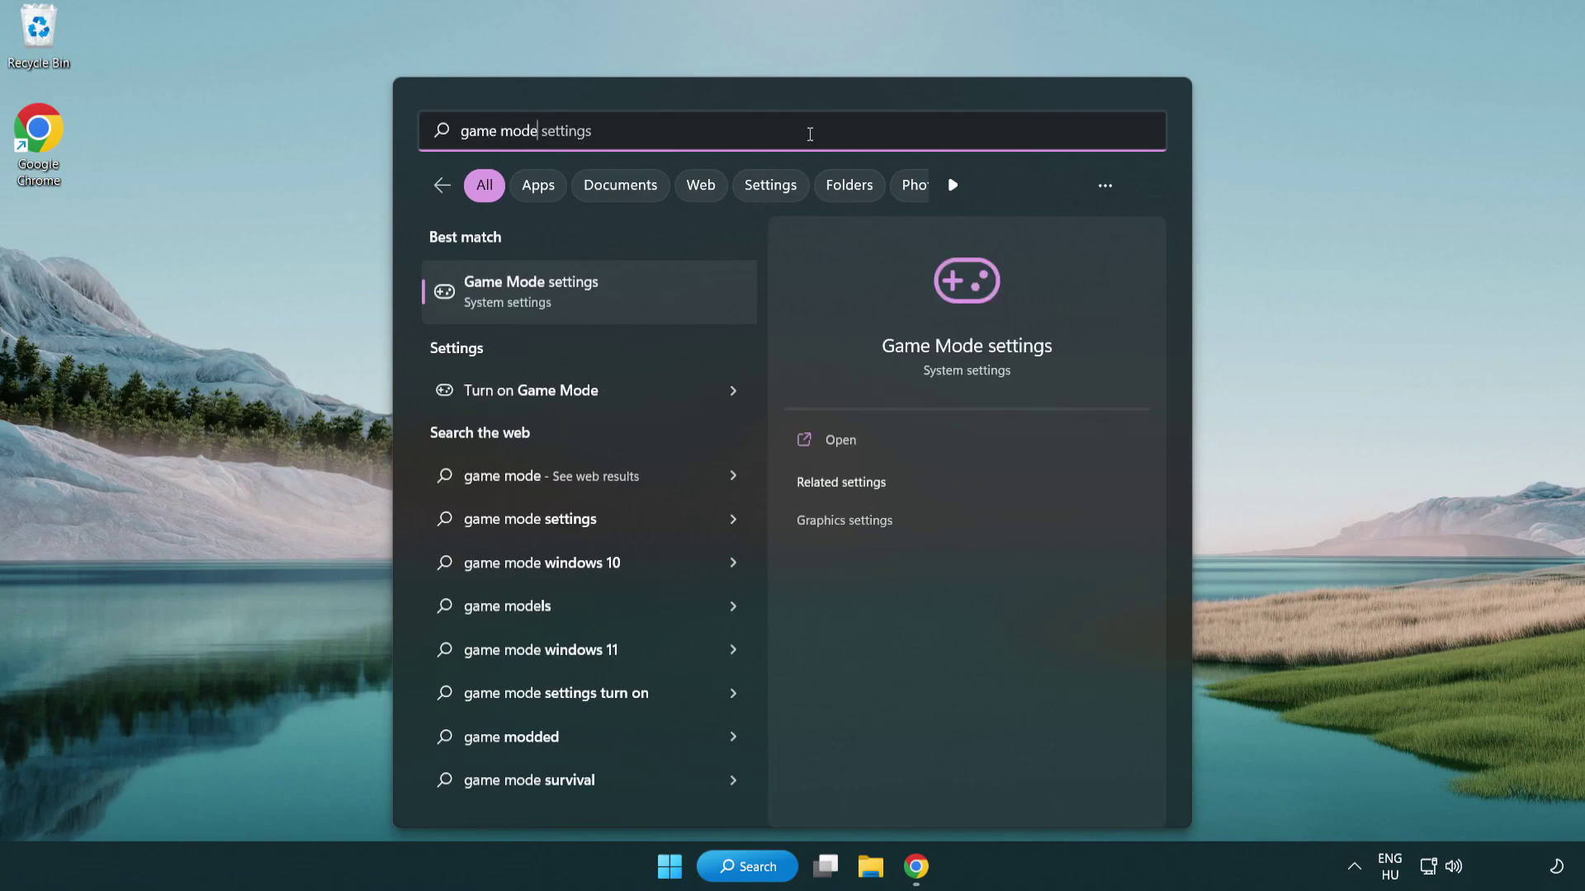
pyautogui.click(598, 302)
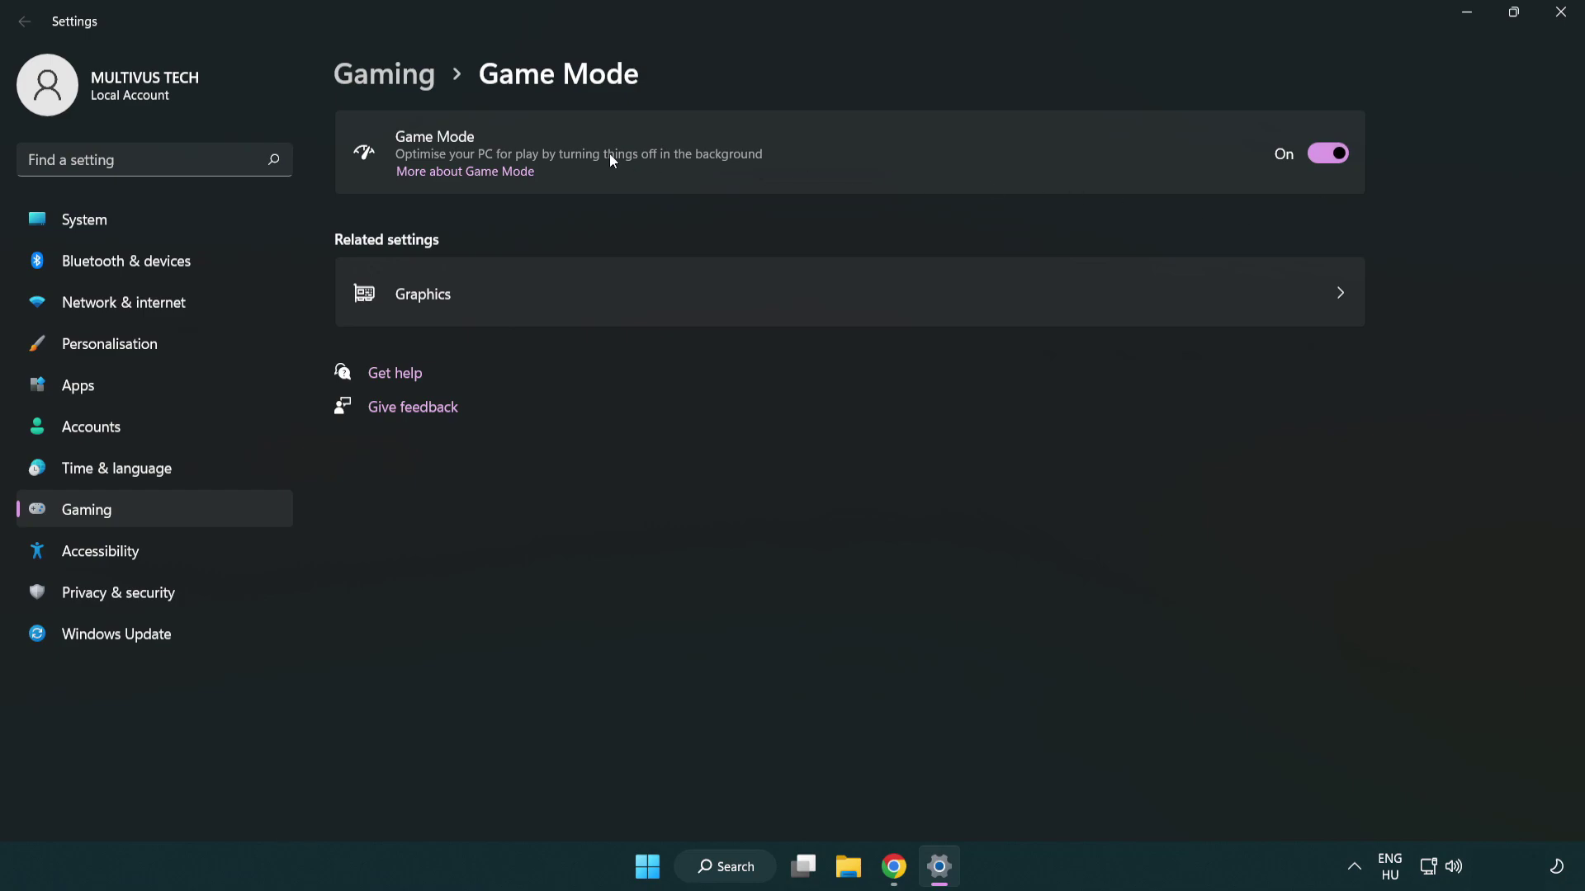
# Return to the Gaming overview, review the Xbox Game Bar settings, and close Settings
pyautogui.click(413, 89)
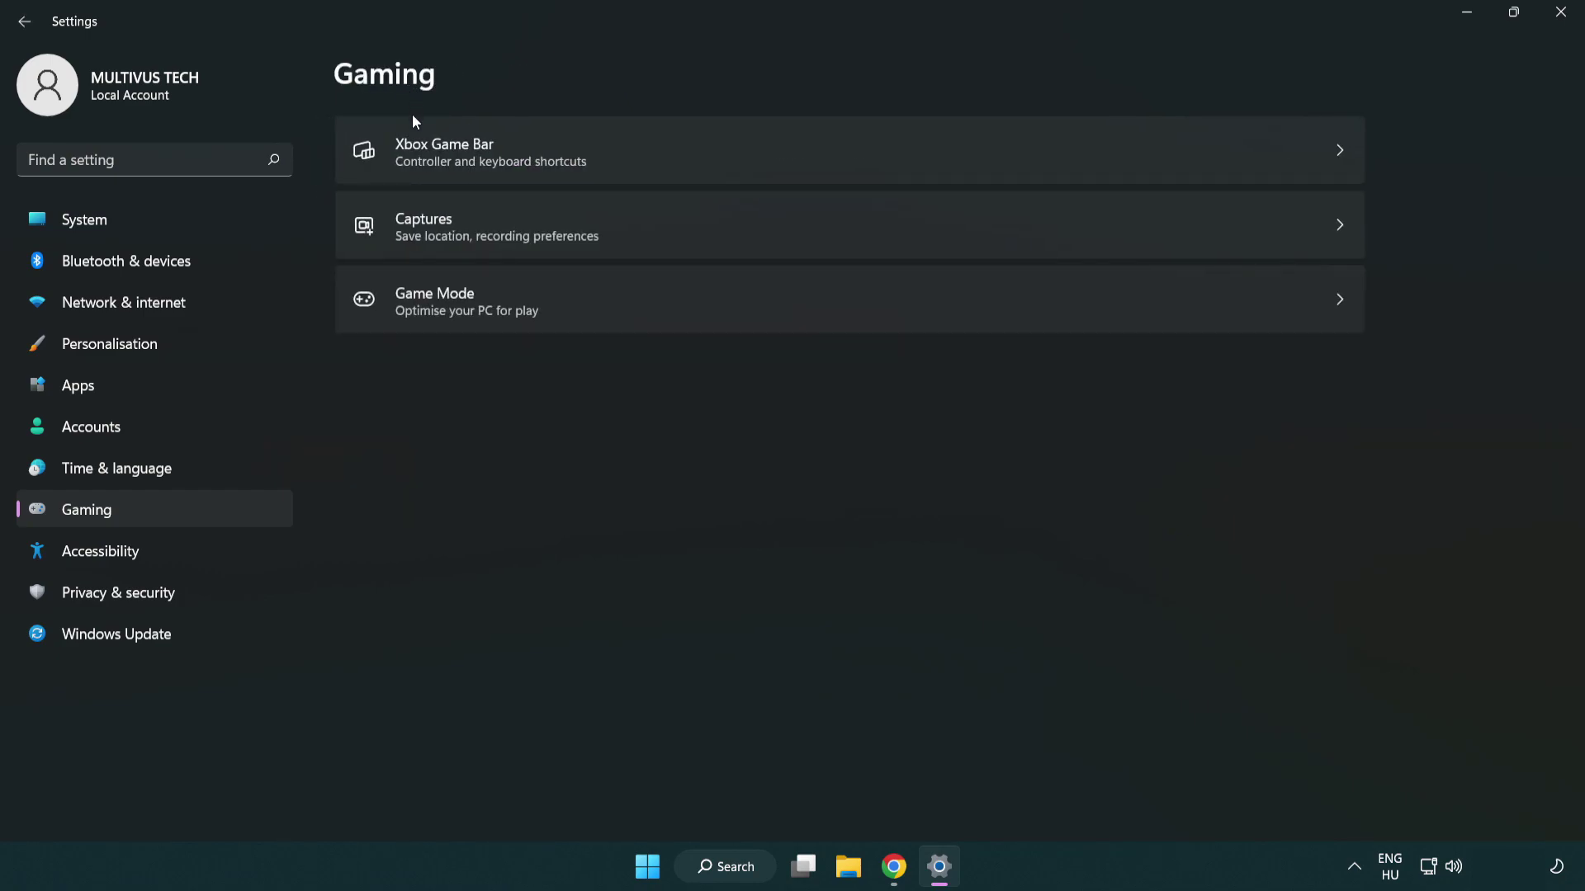
pyautogui.click(702, 154)
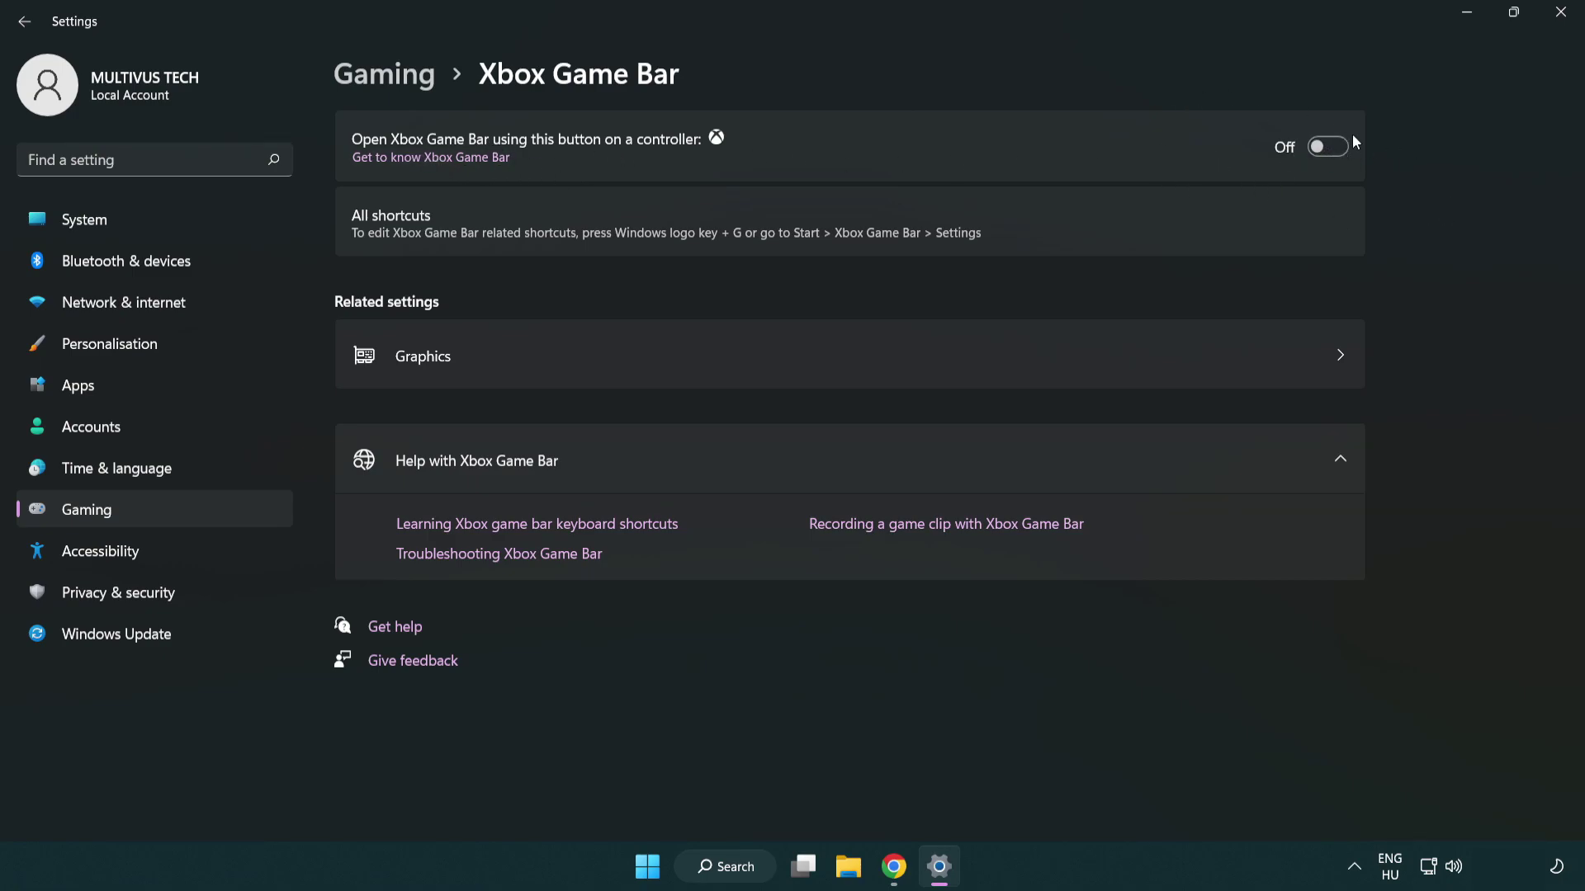
pyautogui.click(1561, 23)
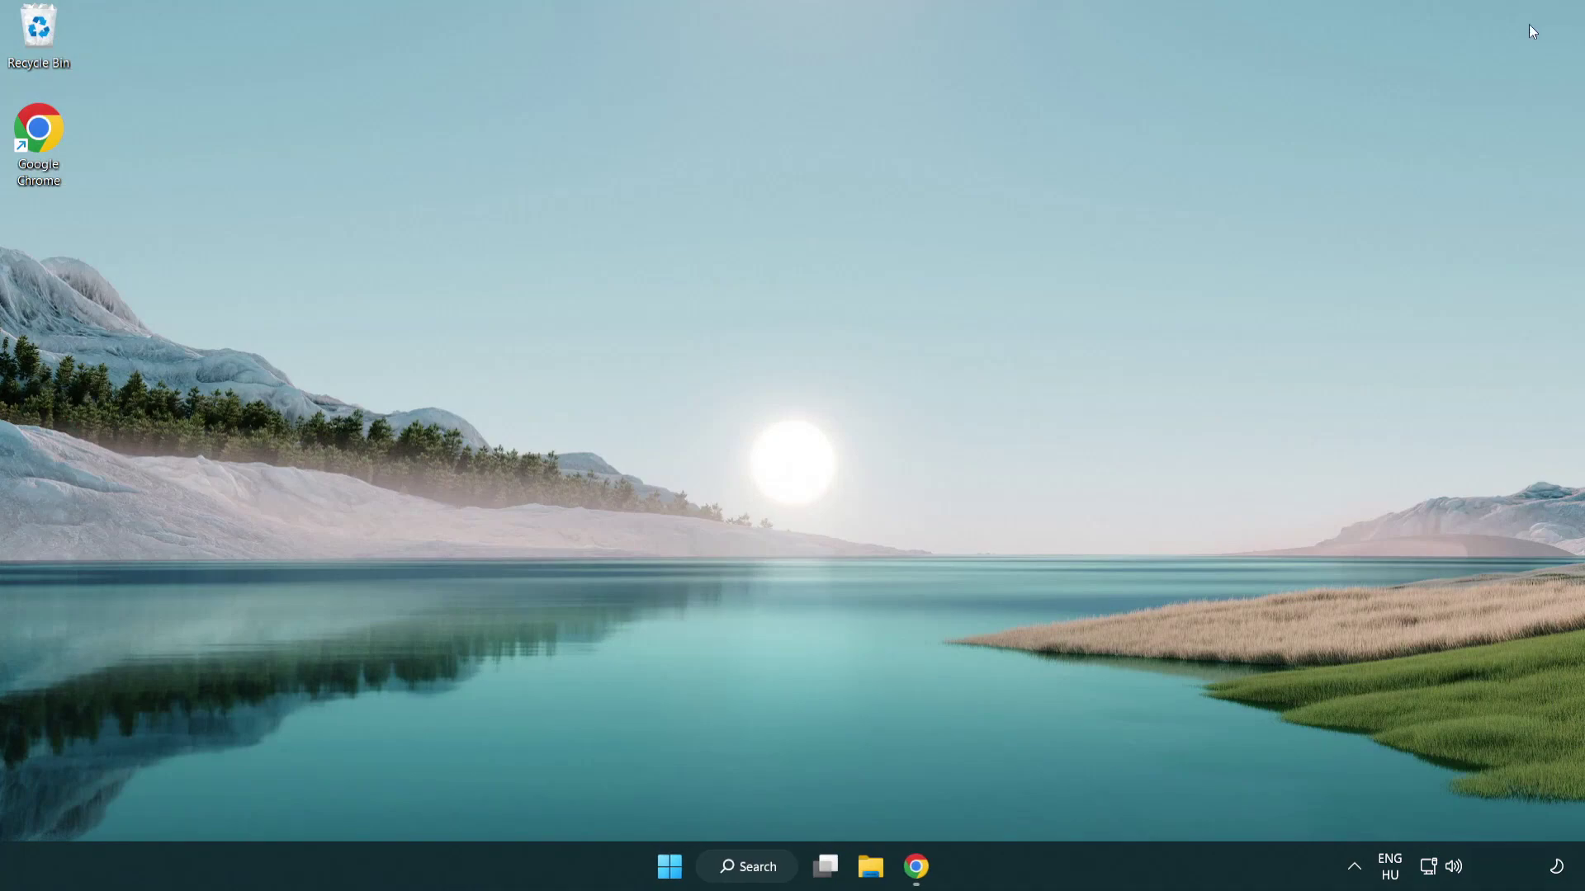
# Launch Task Manager from the Start quick links and end the Google Chrome (8) process group
pyautogui.rightClick(671, 869)
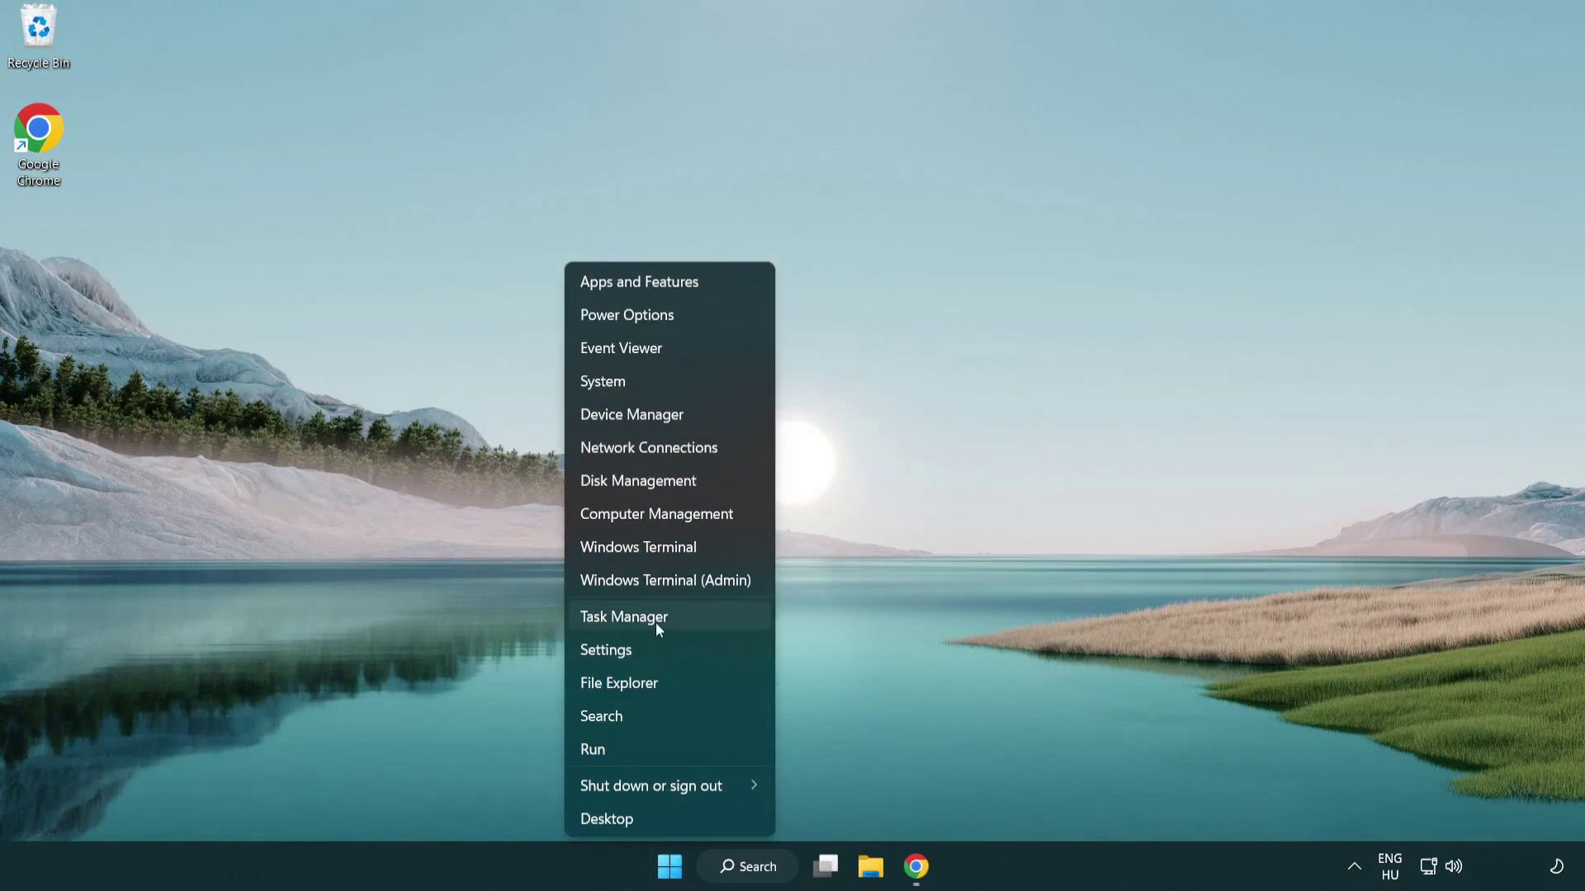
pyautogui.click(695, 619)
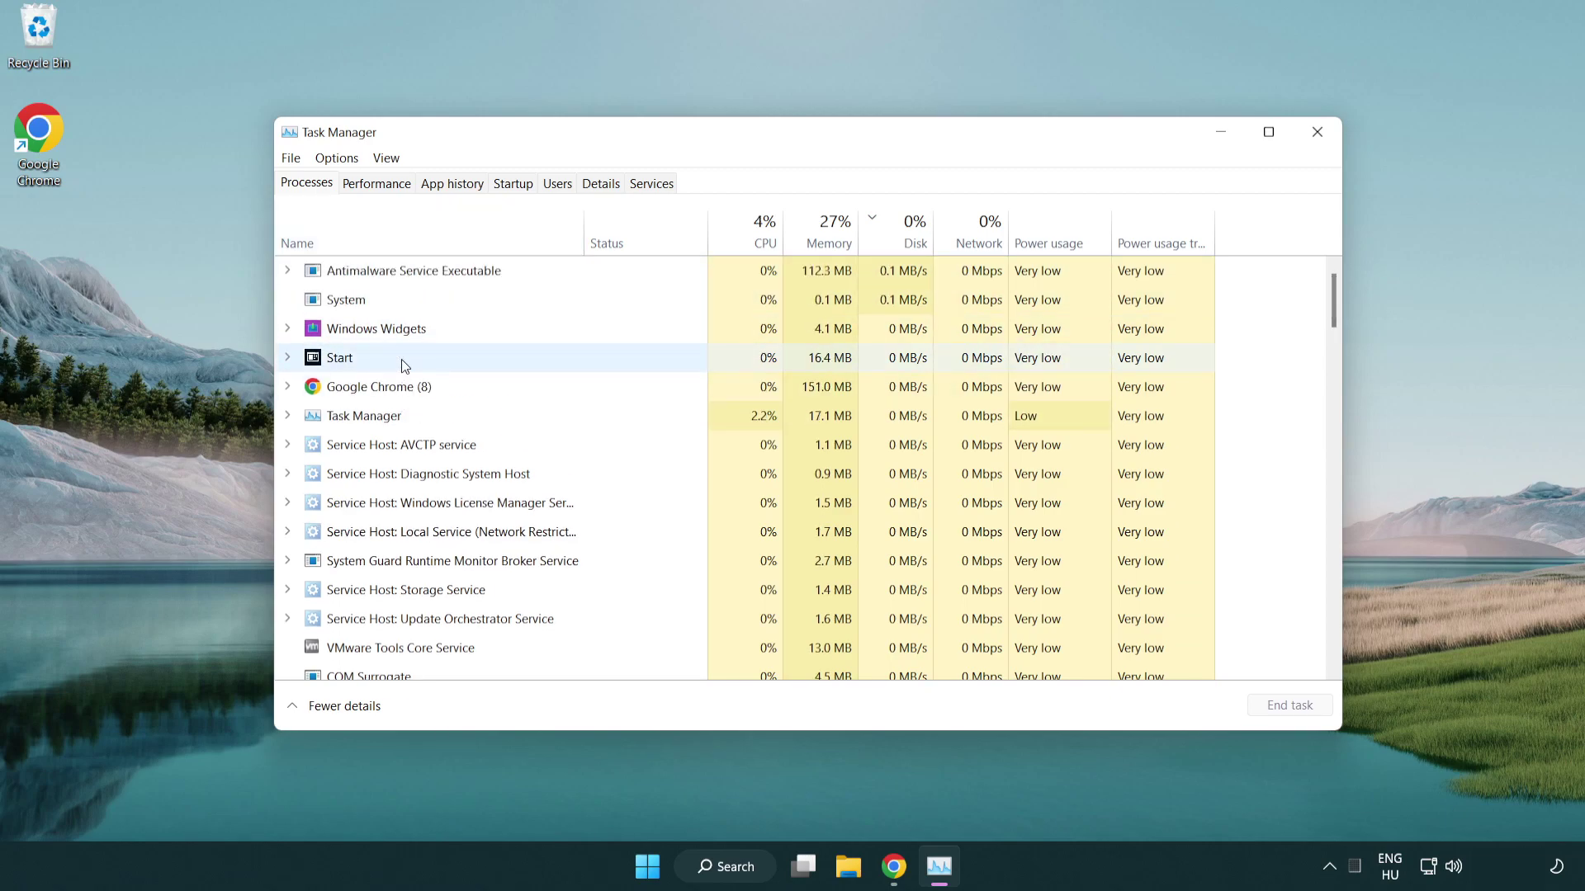
pyautogui.click(406, 388)
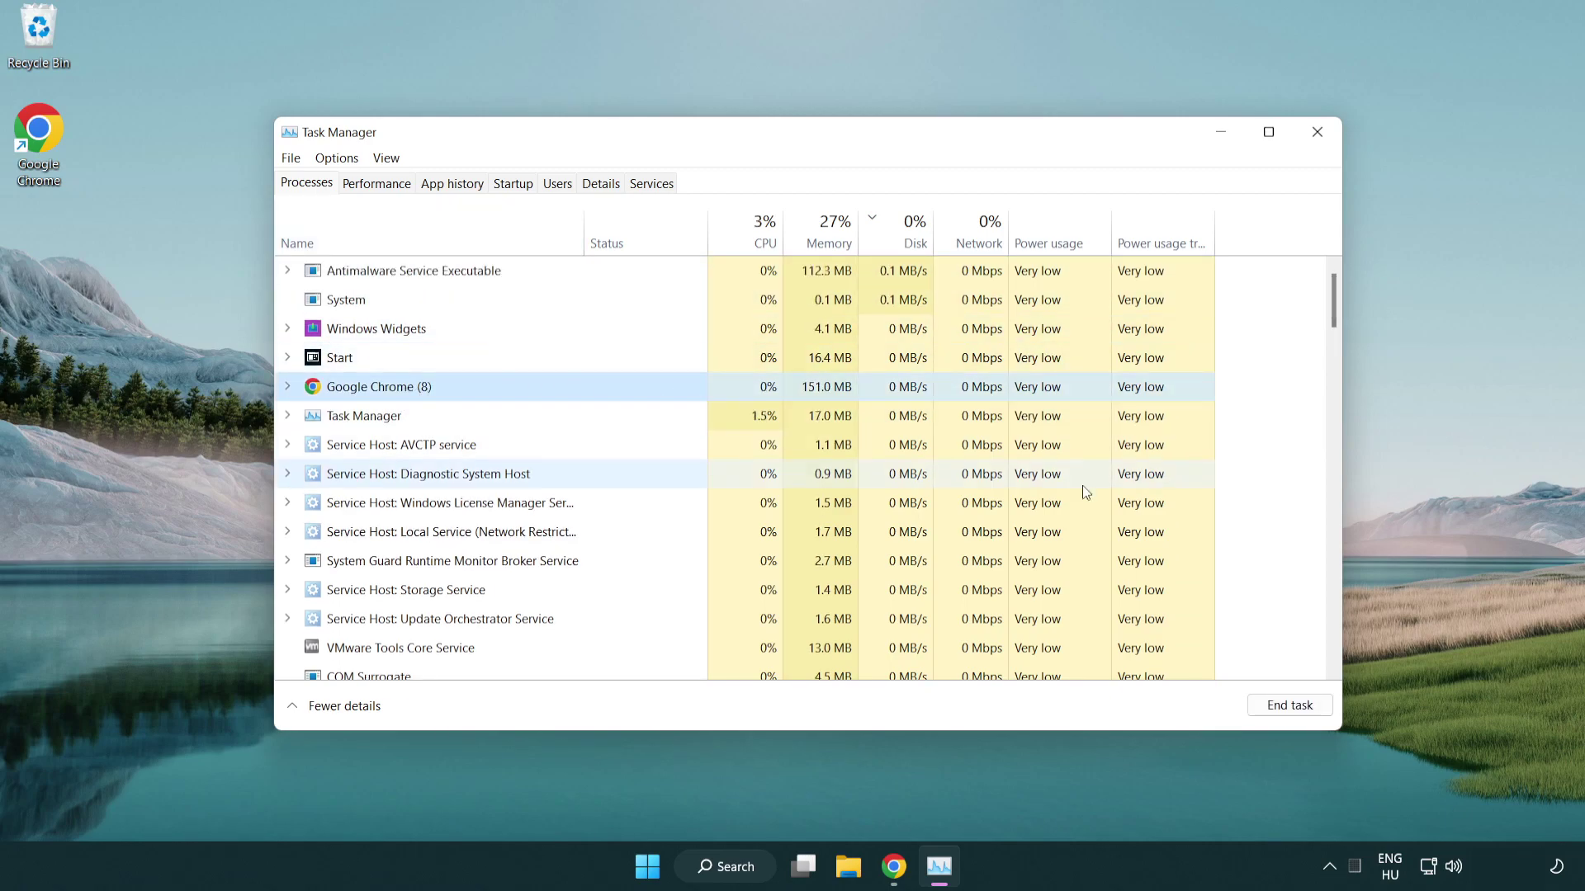
pyautogui.click(1299, 715)
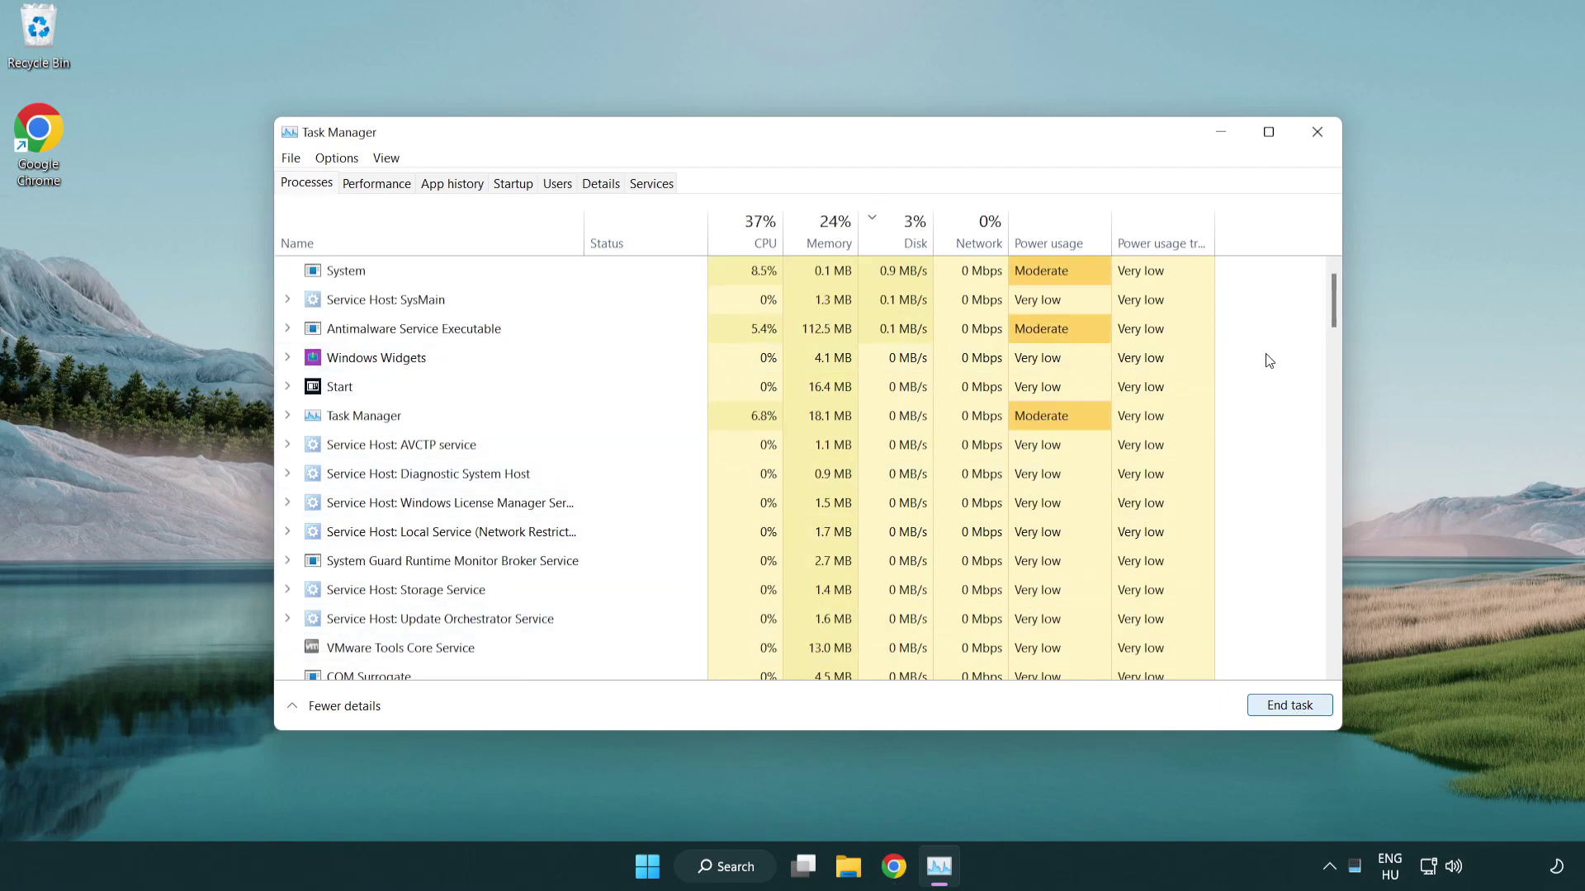
pyautogui.moveTo(1334, 319); pyautogui.dragTo(1327, 284)
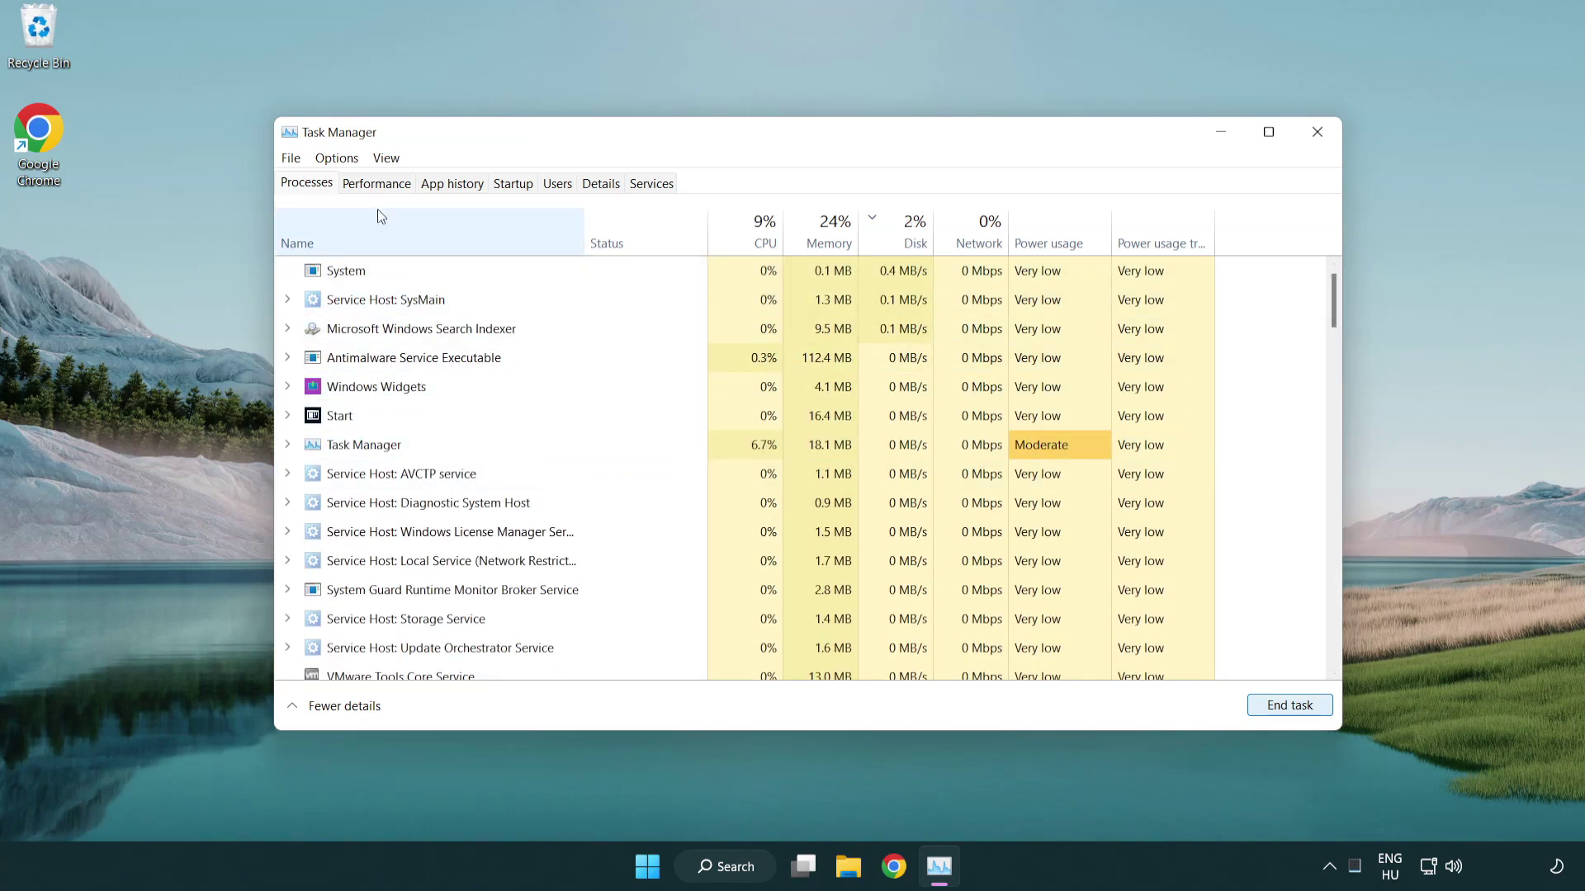
# Disable Cortana, Phone Link and Terminal on the Startup tab, then close Task Manager
pyautogui.click(524, 188)
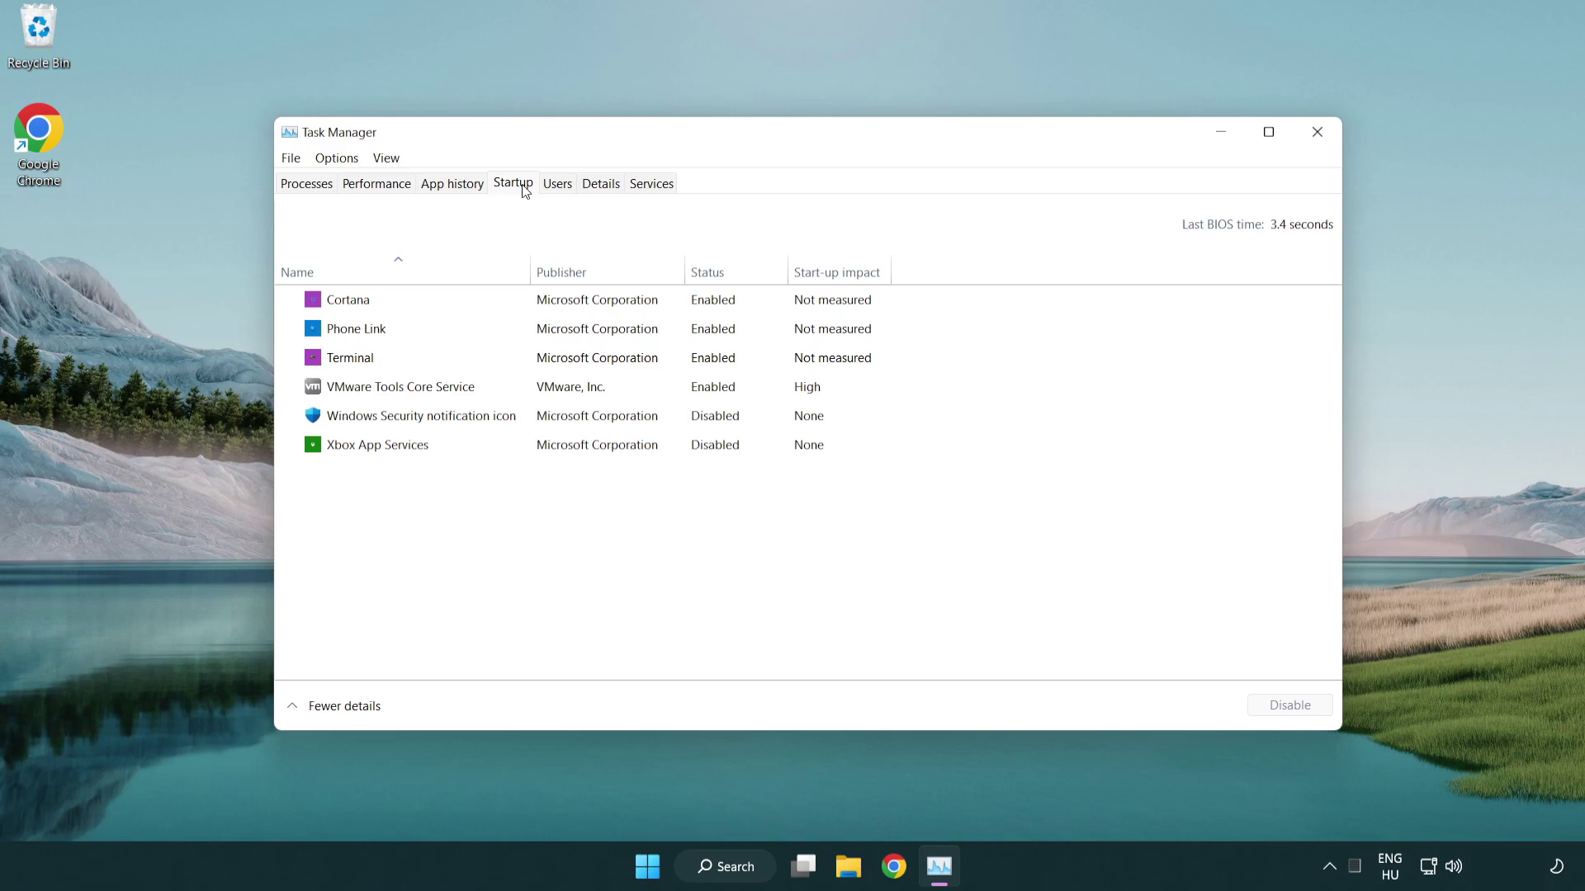
pyautogui.click(566, 304)
pyautogui.click(1292, 705)
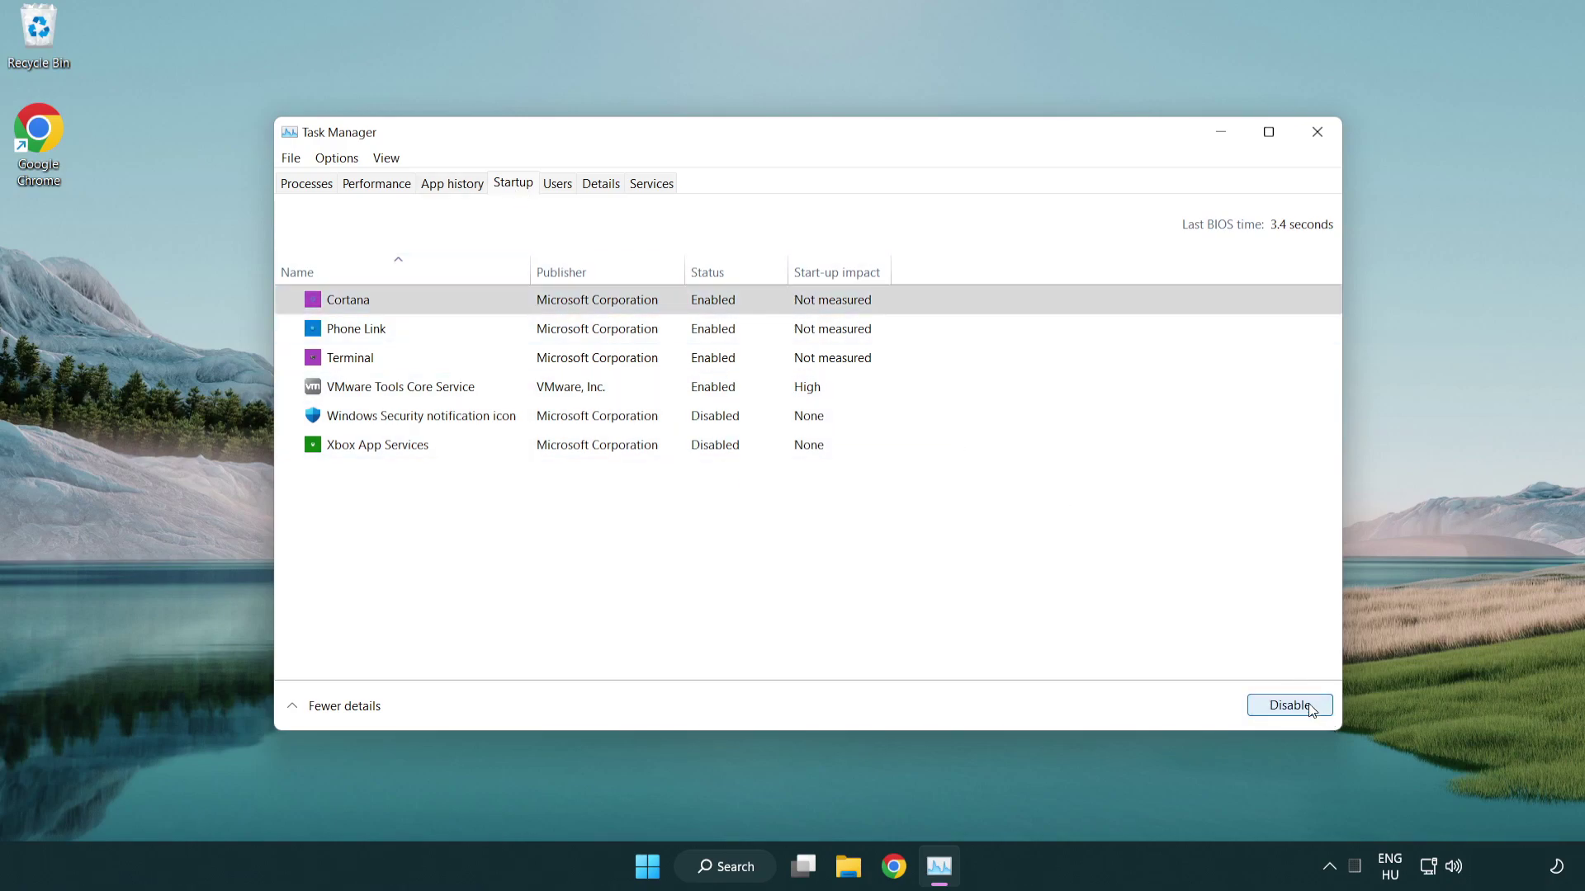
pyautogui.click(630, 331)
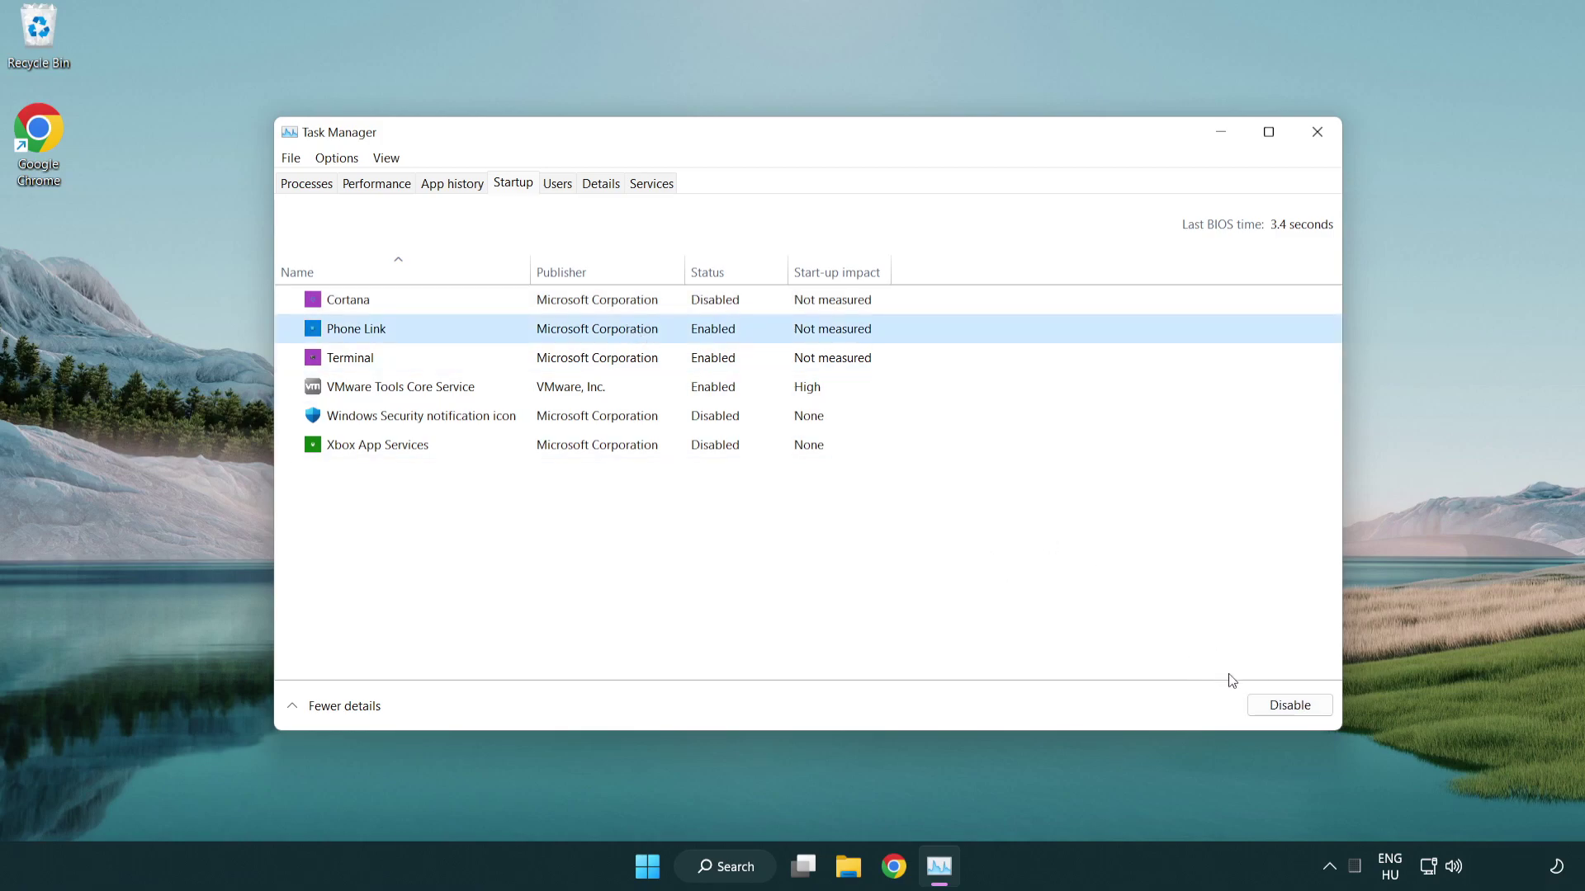
pyautogui.click(1287, 707)
pyautogui.click(540, 366)
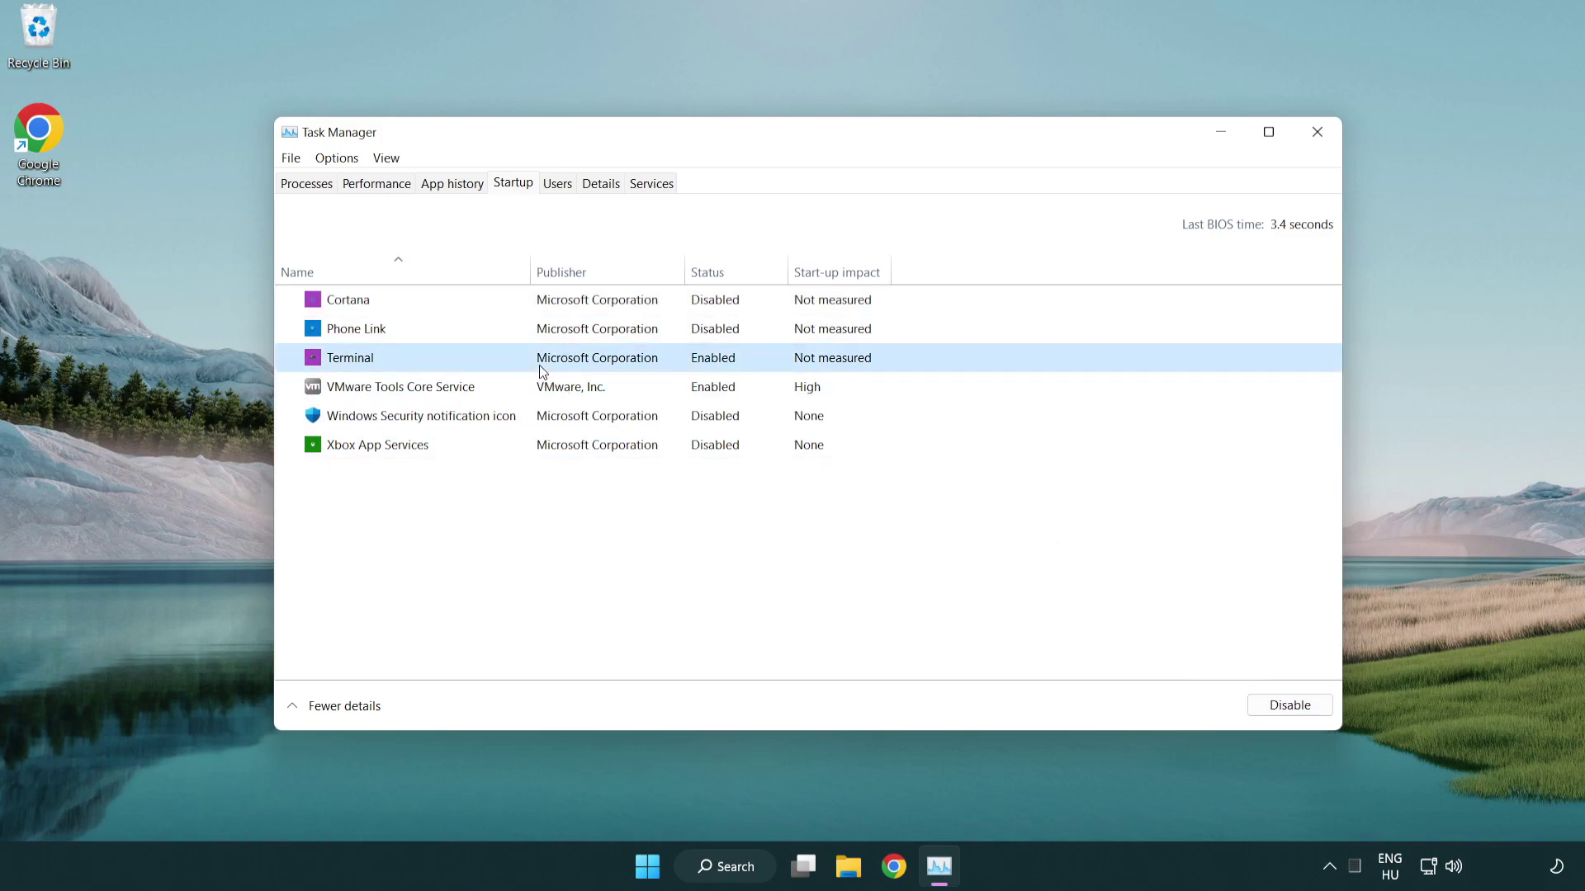
pyautogui.click(1319, 712)
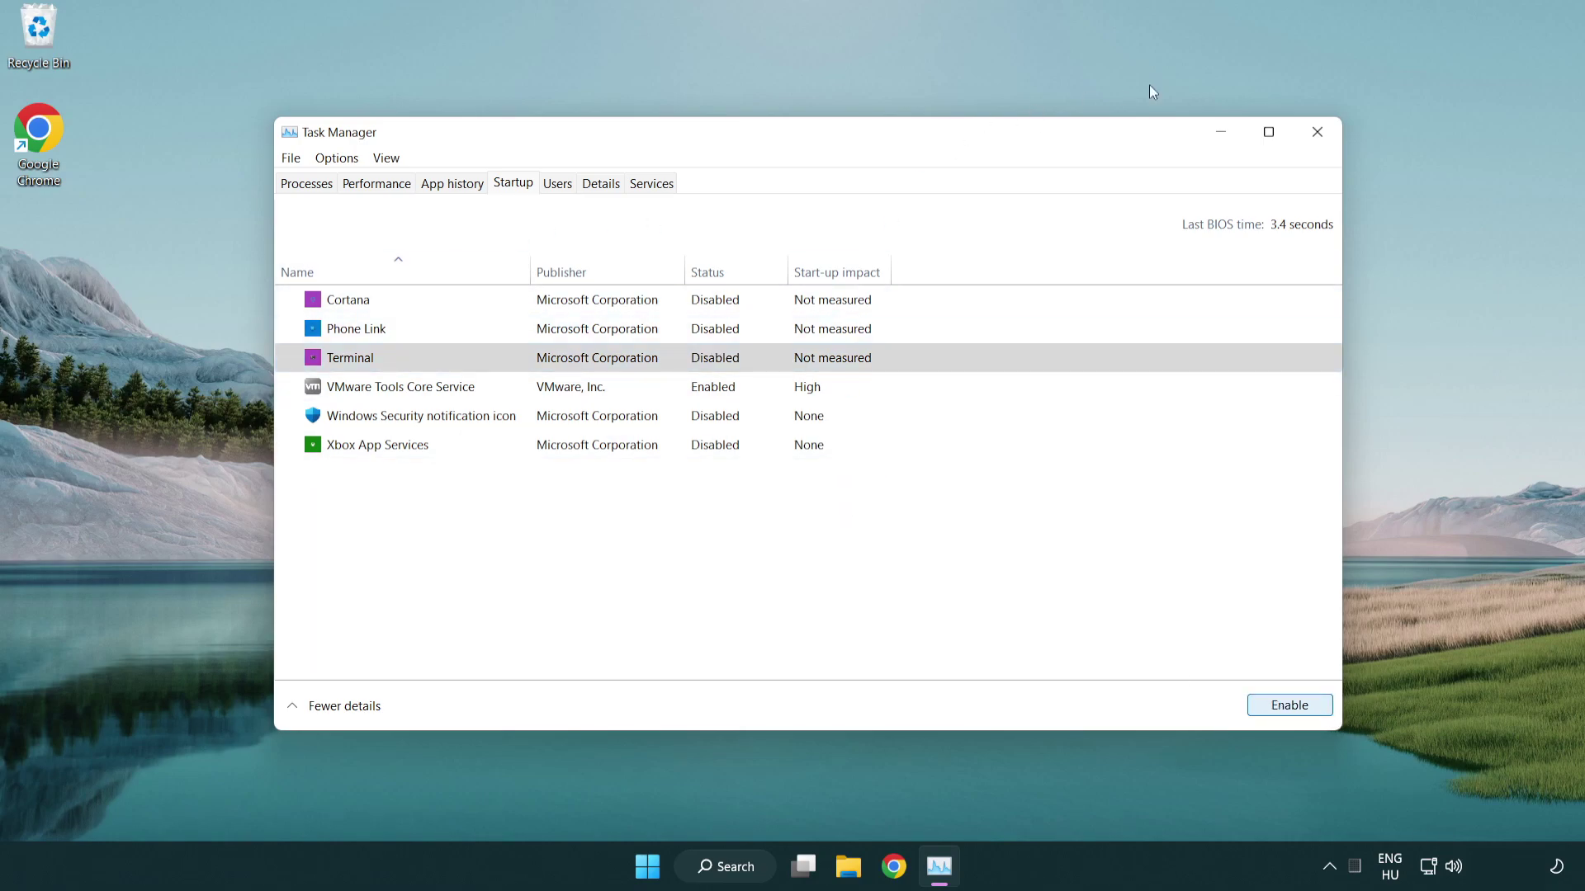
pyautogui.click(1317, 133)
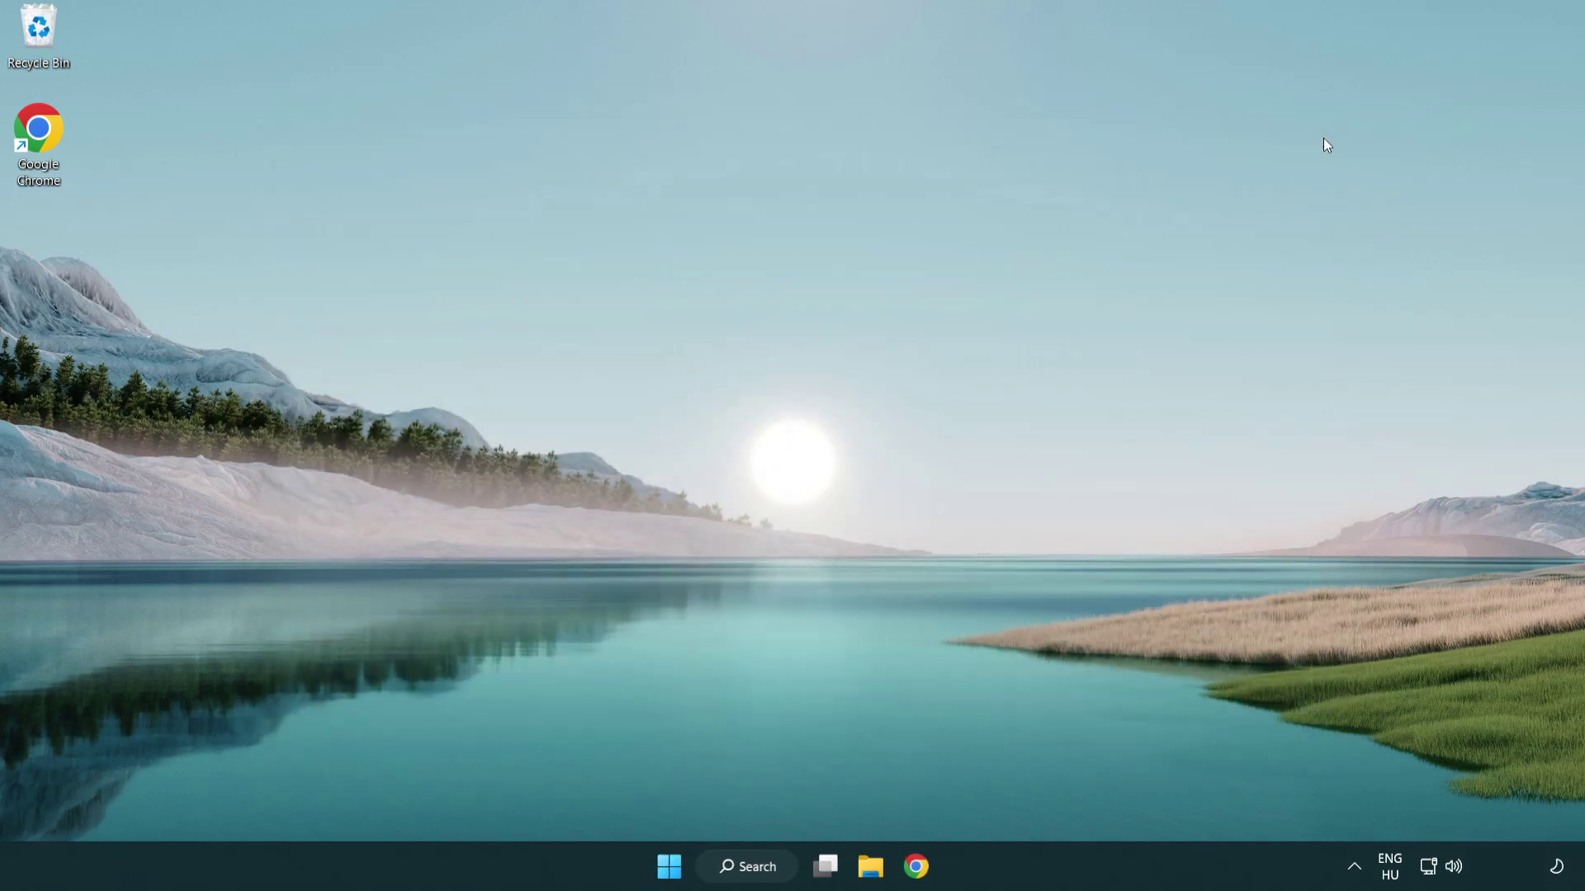
# Open Windows Update via a search for 'update', check for updates, then close Settings
pyautogui.click(747, 866)
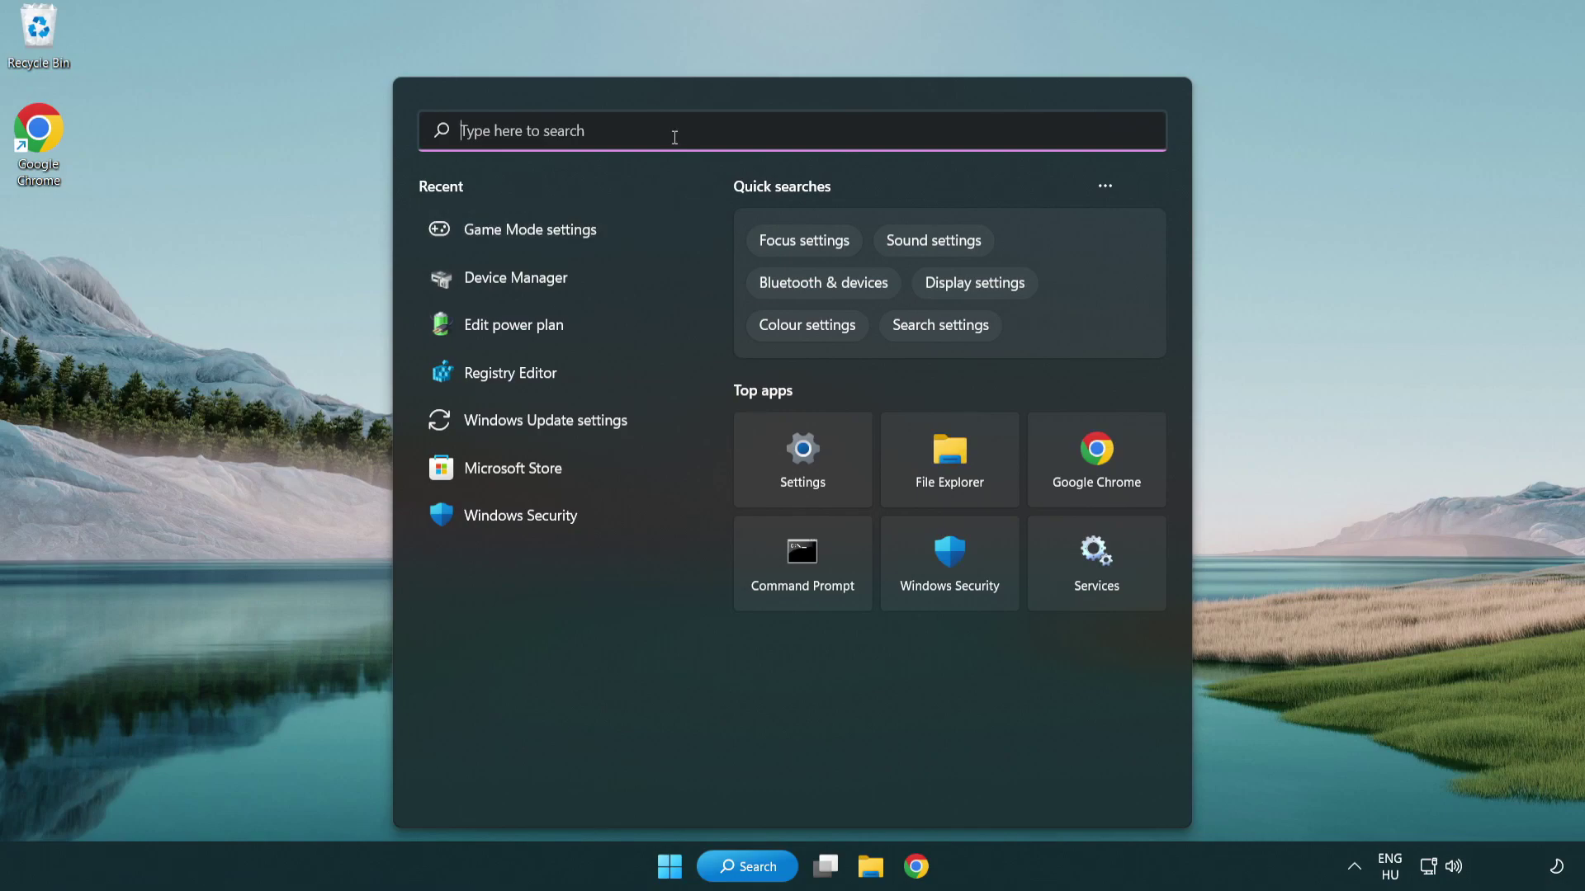
pyautogui.write('update')
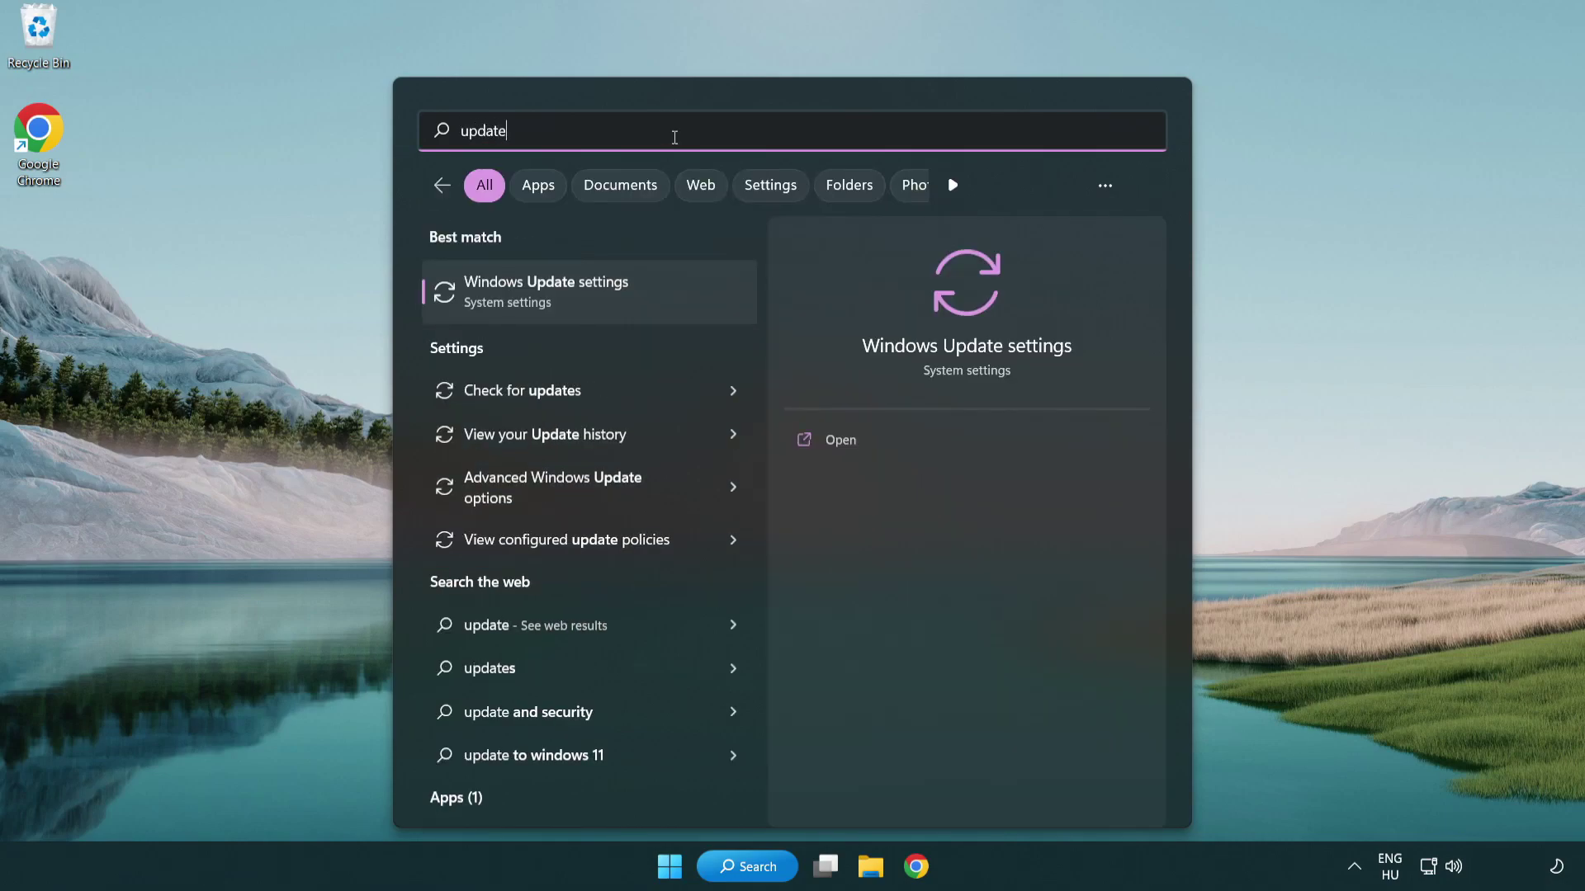
pyautogui.click(612, 301)
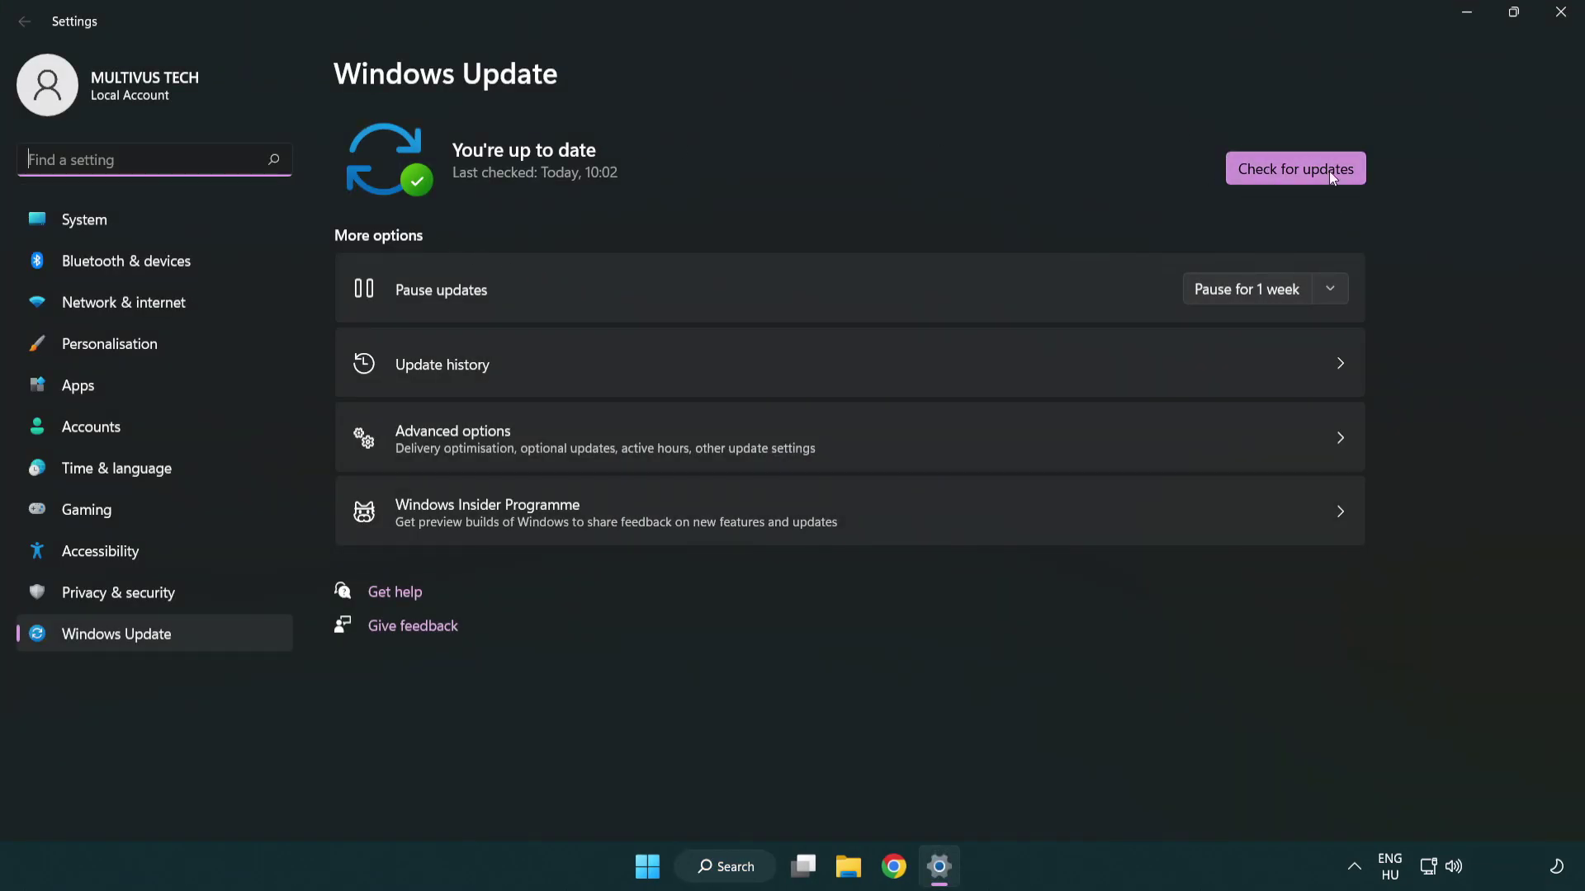
pyautogui.click(1305, 169)
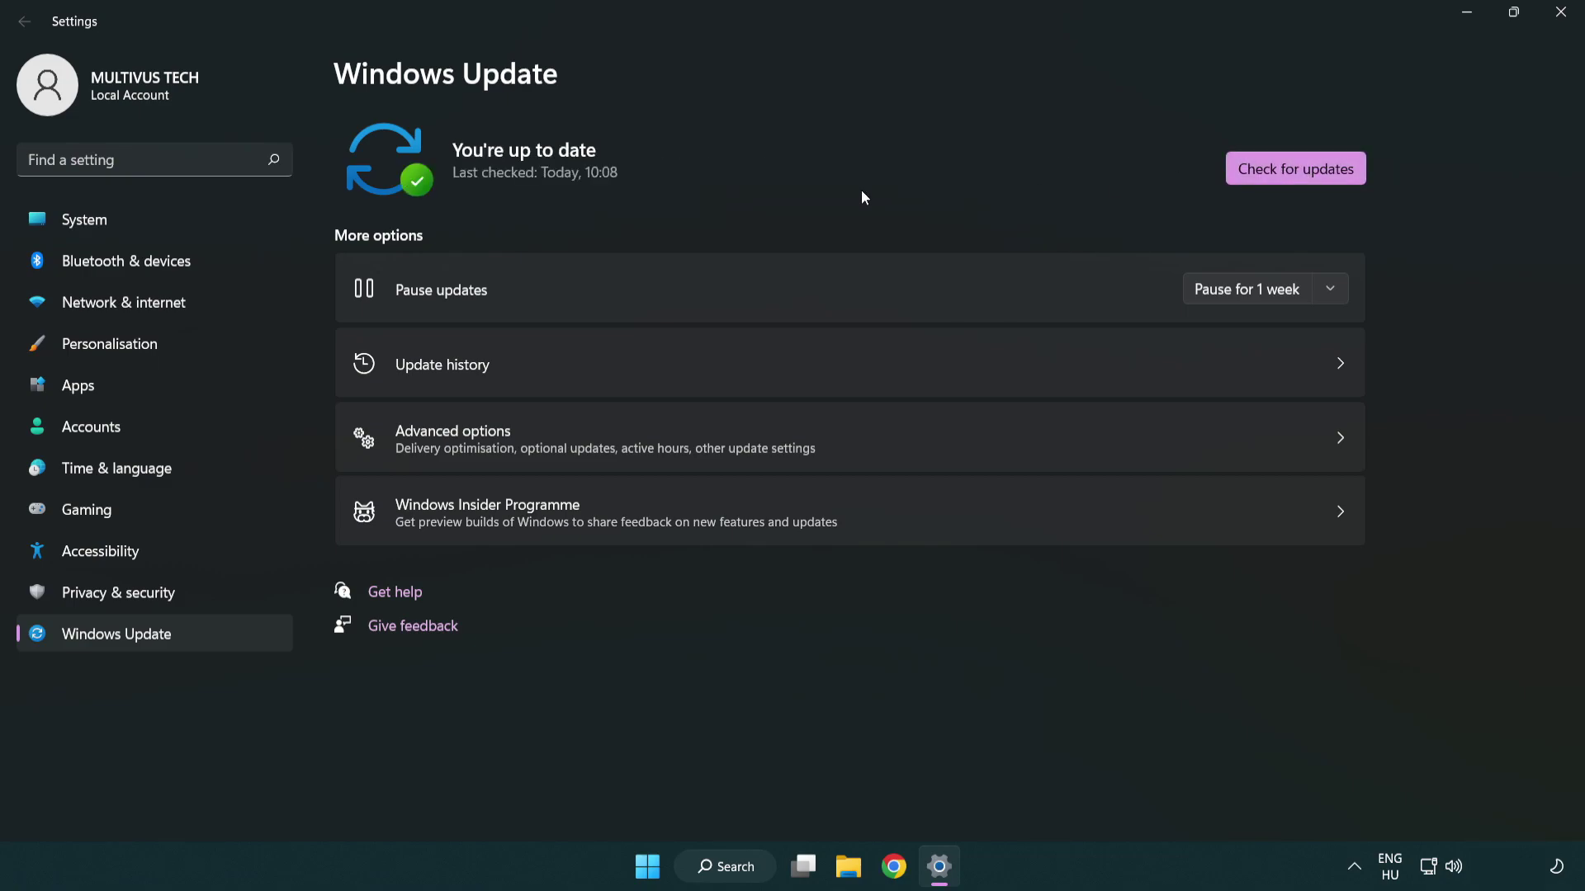
pyautogui.click(1562, 14)
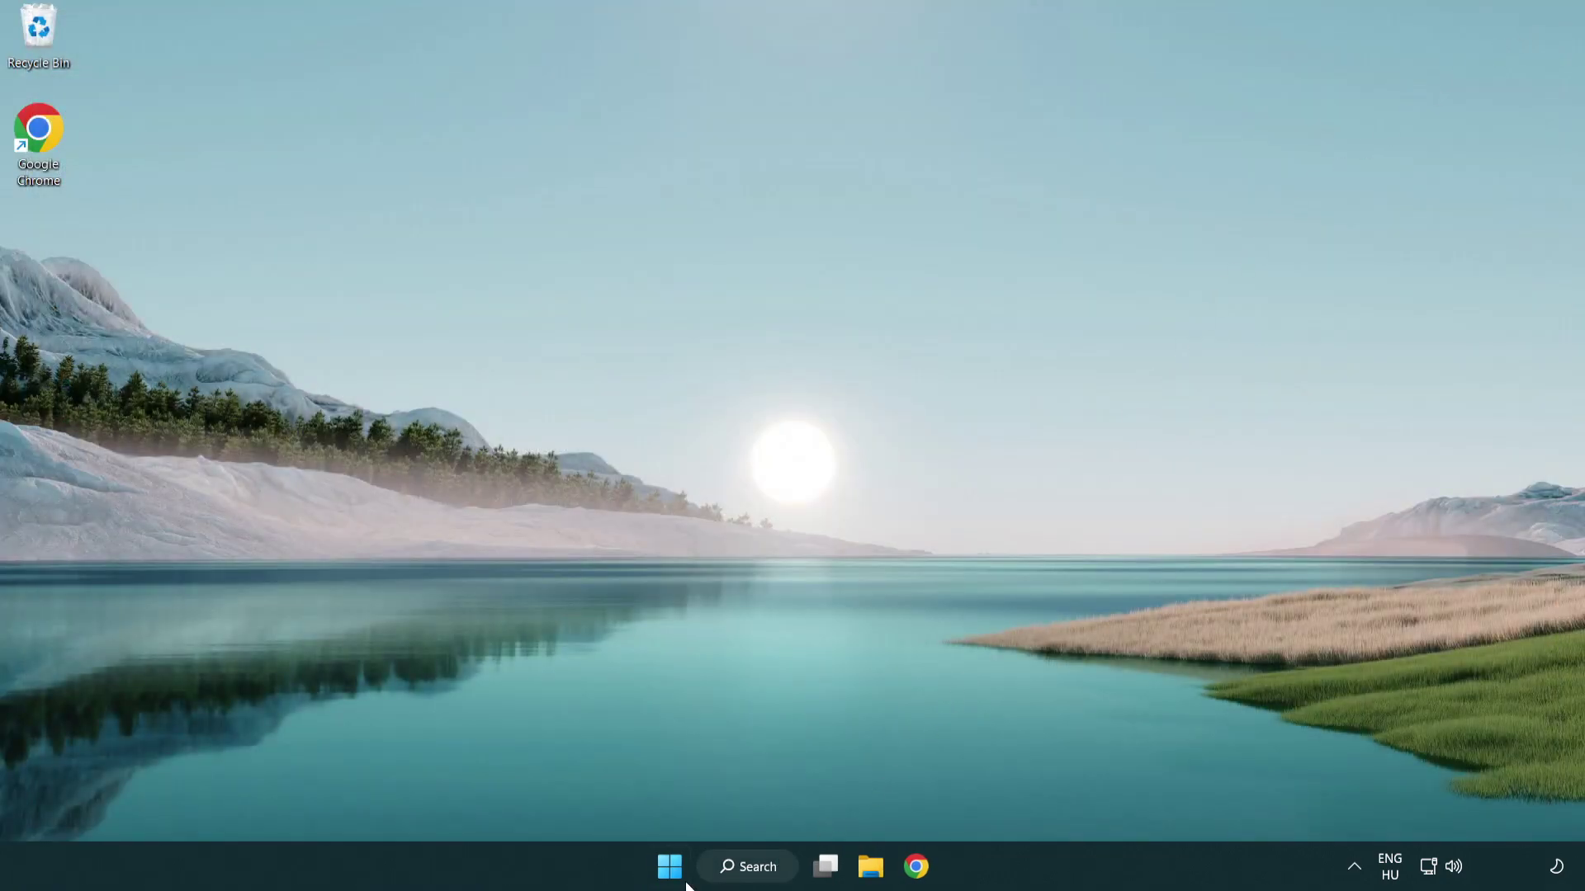
# Search Windows for 'regedit' to bring up Registry Editor
pyautogui.click(747, 868)
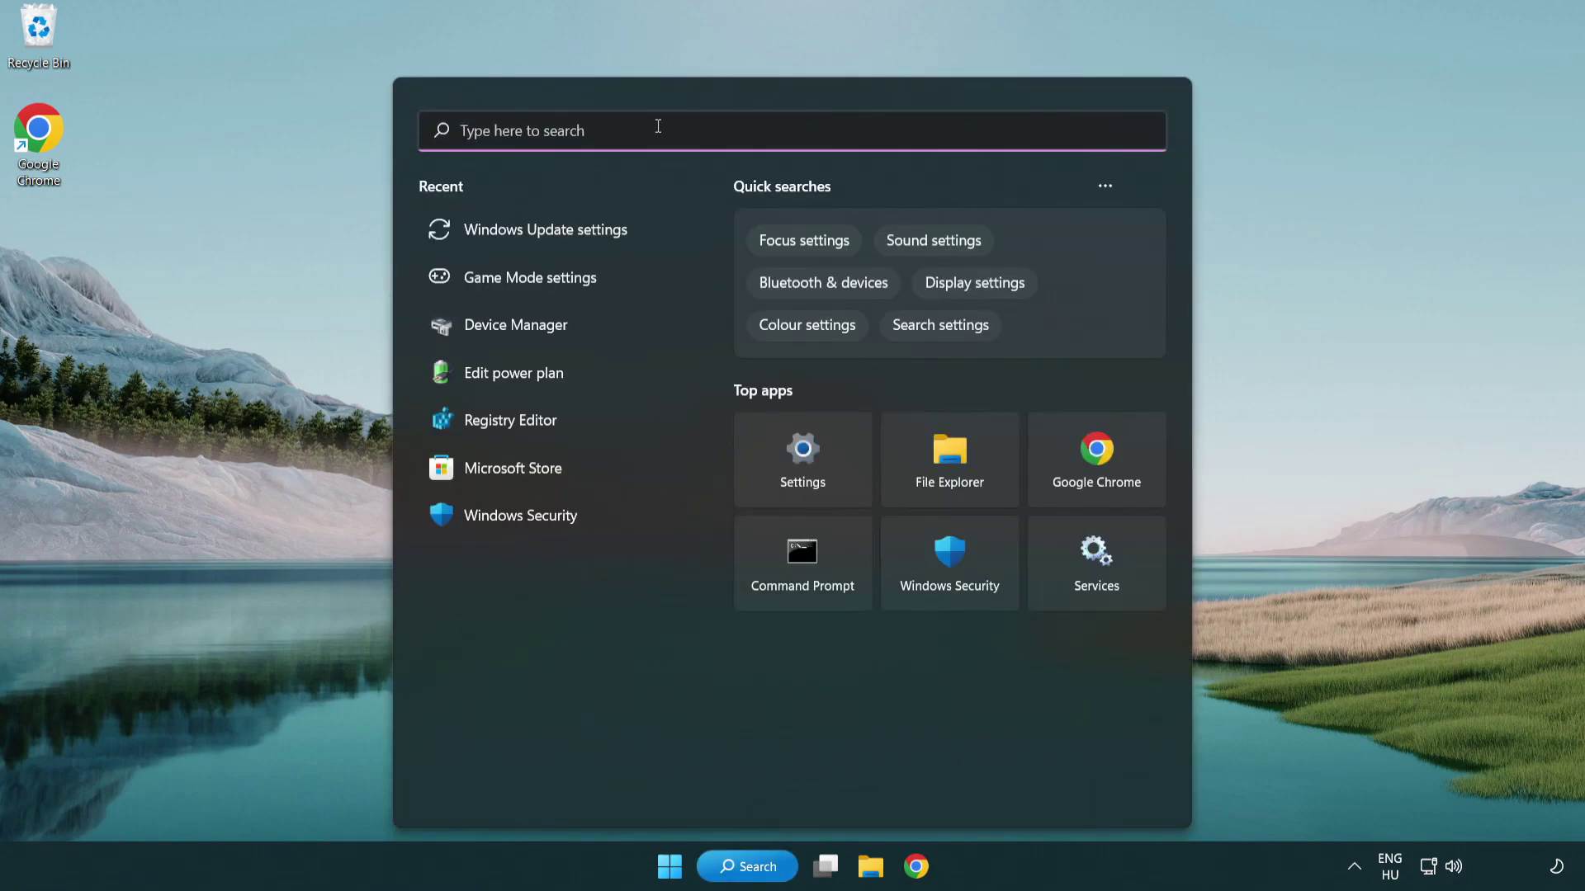
pyautogui.write('regedit')
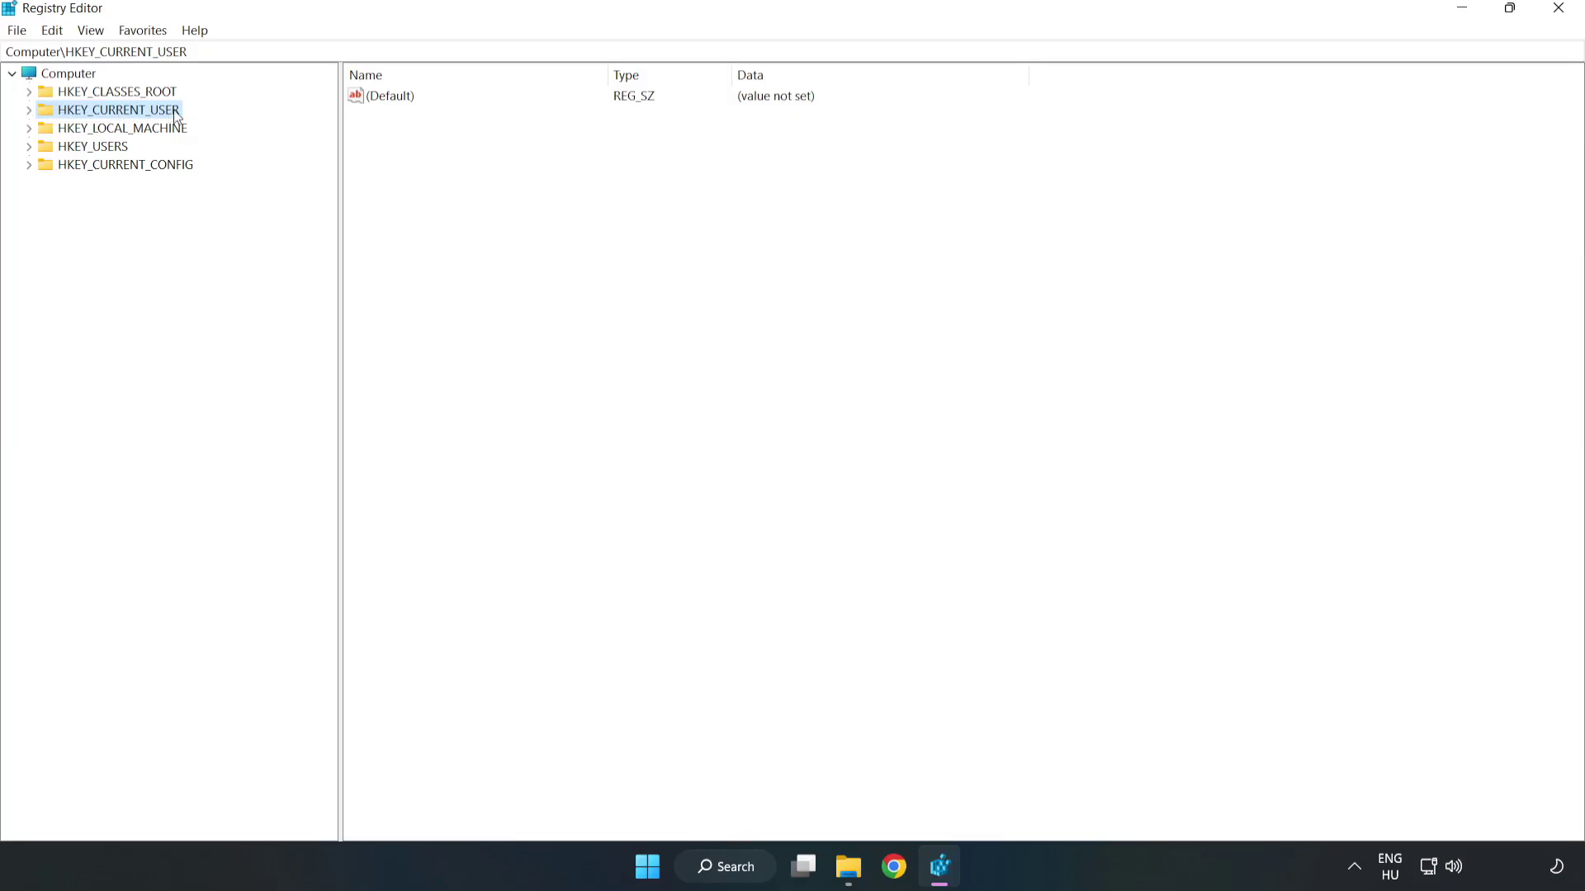
# Navigate to HKEY_CURRENT_USER\System\GameConfigStore and select the GameDVR_Enabled value
pyautogui.click(30, 110)
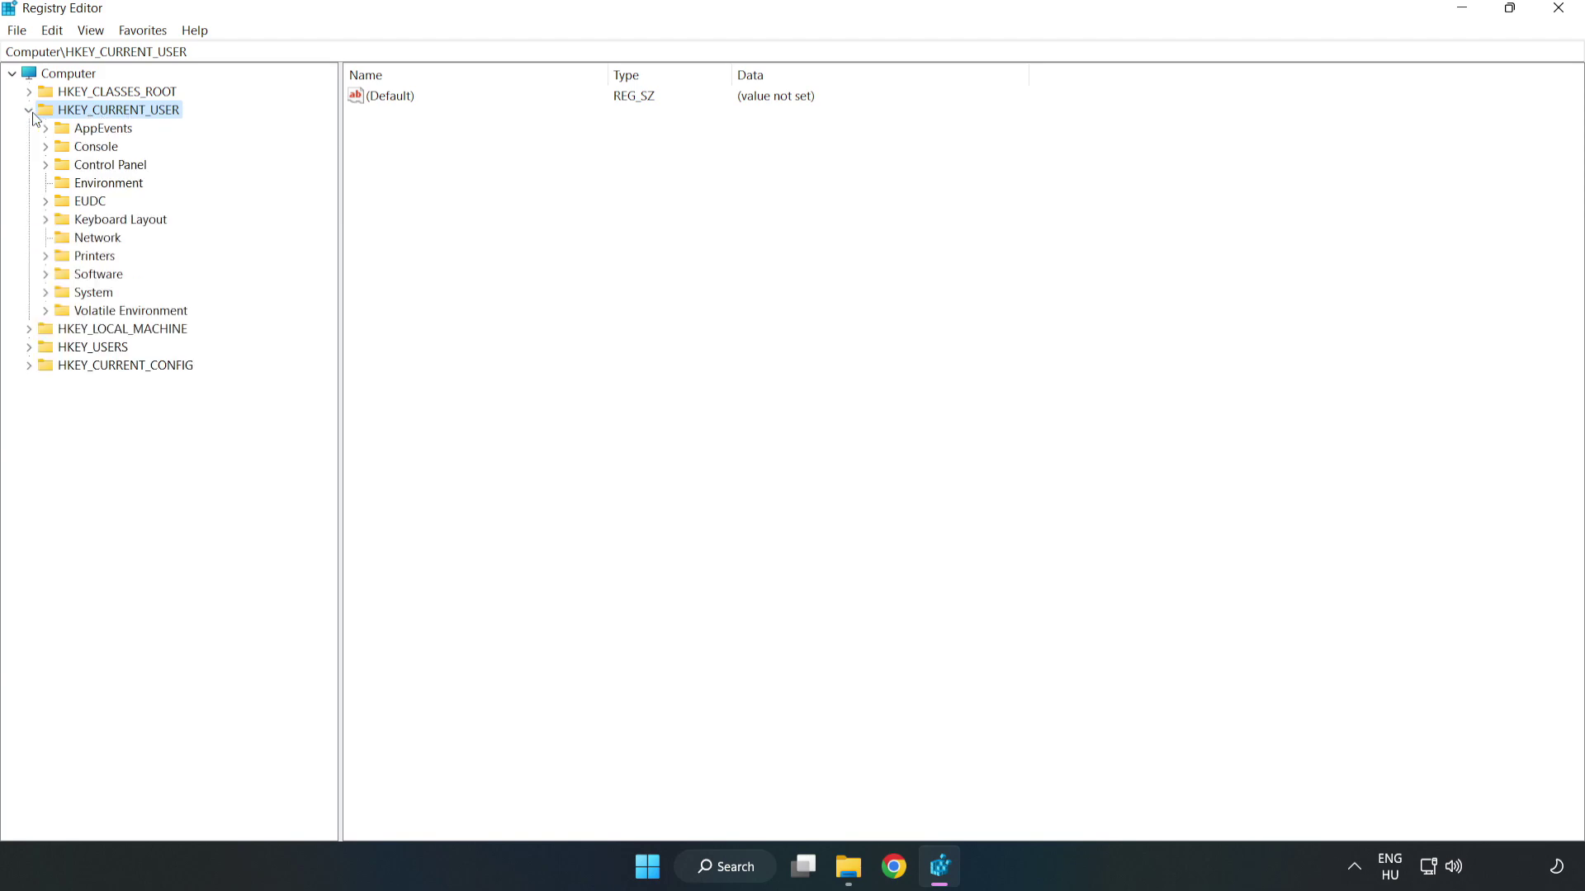
pyautogui.click(46, 293)
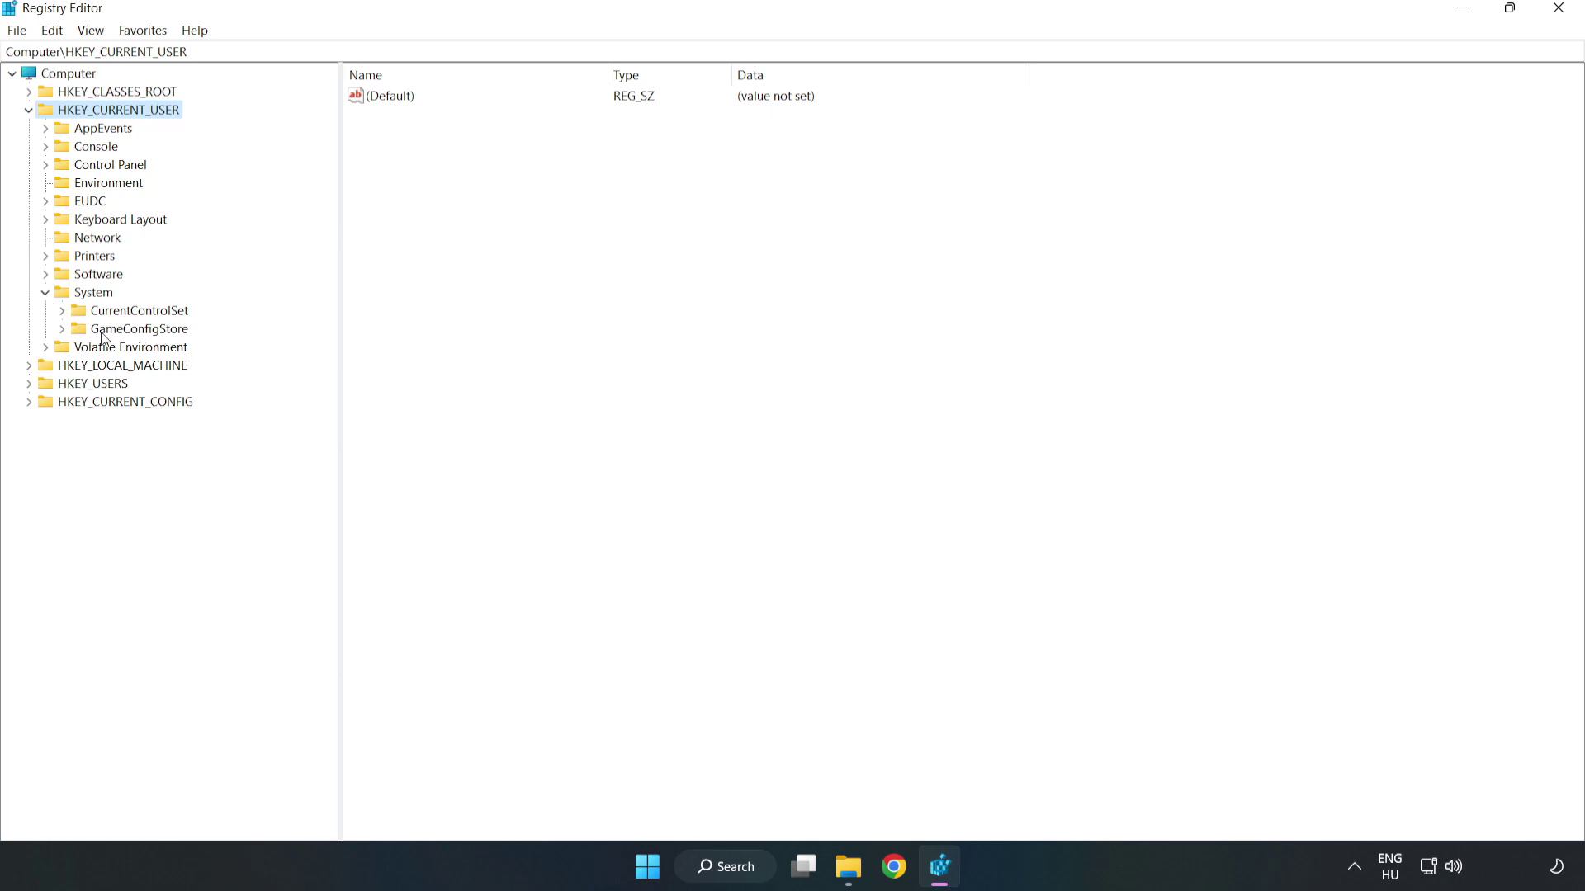
pyautogui.click(133, 335)
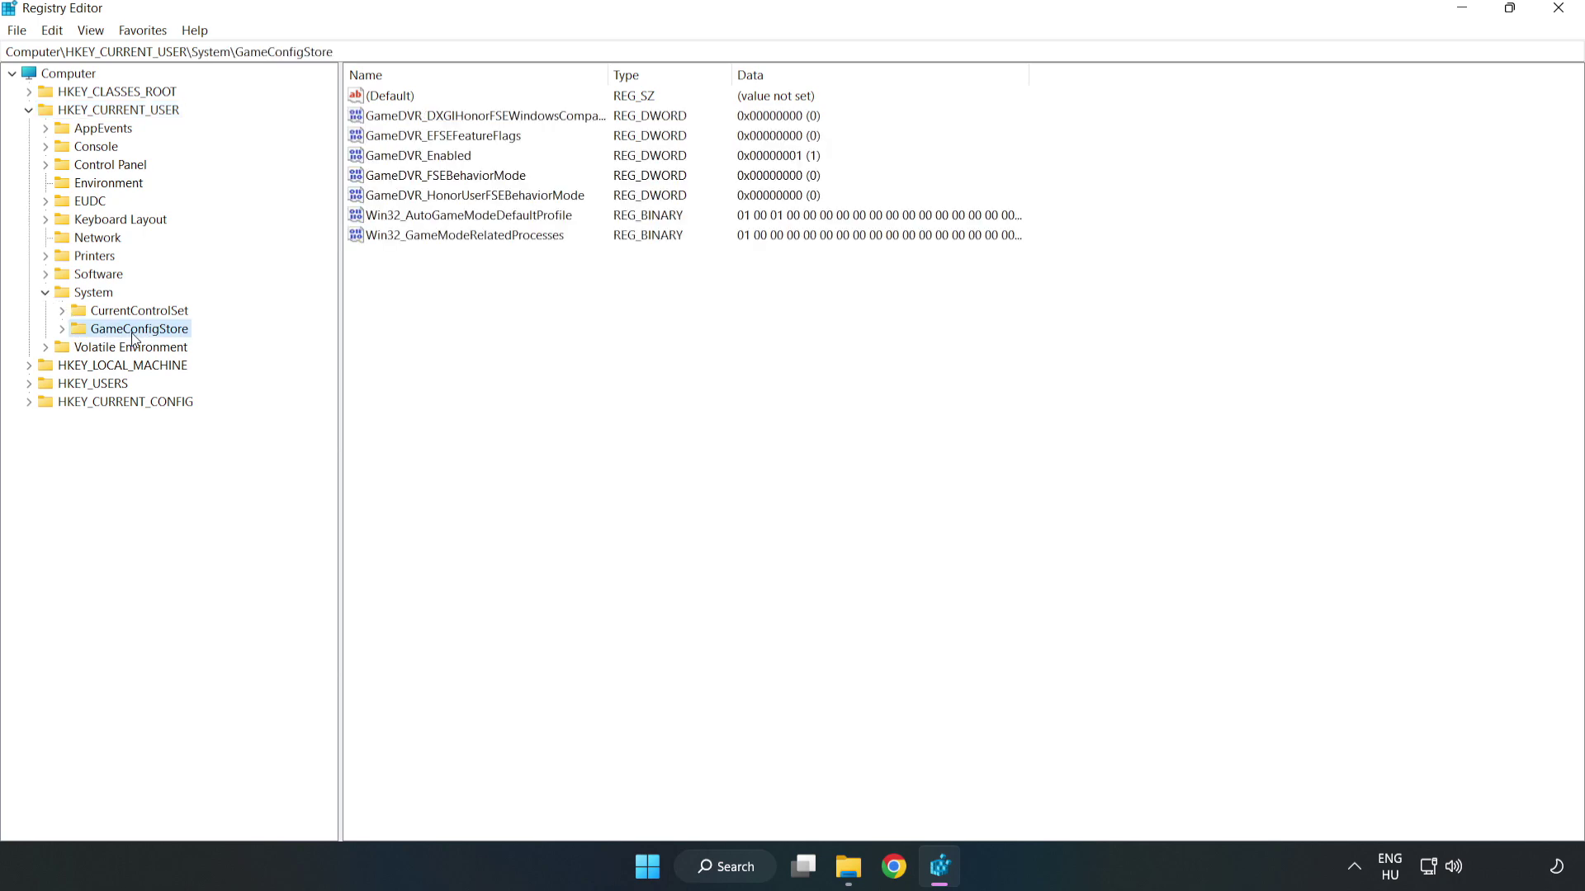
pyautogui.click(386, 159)
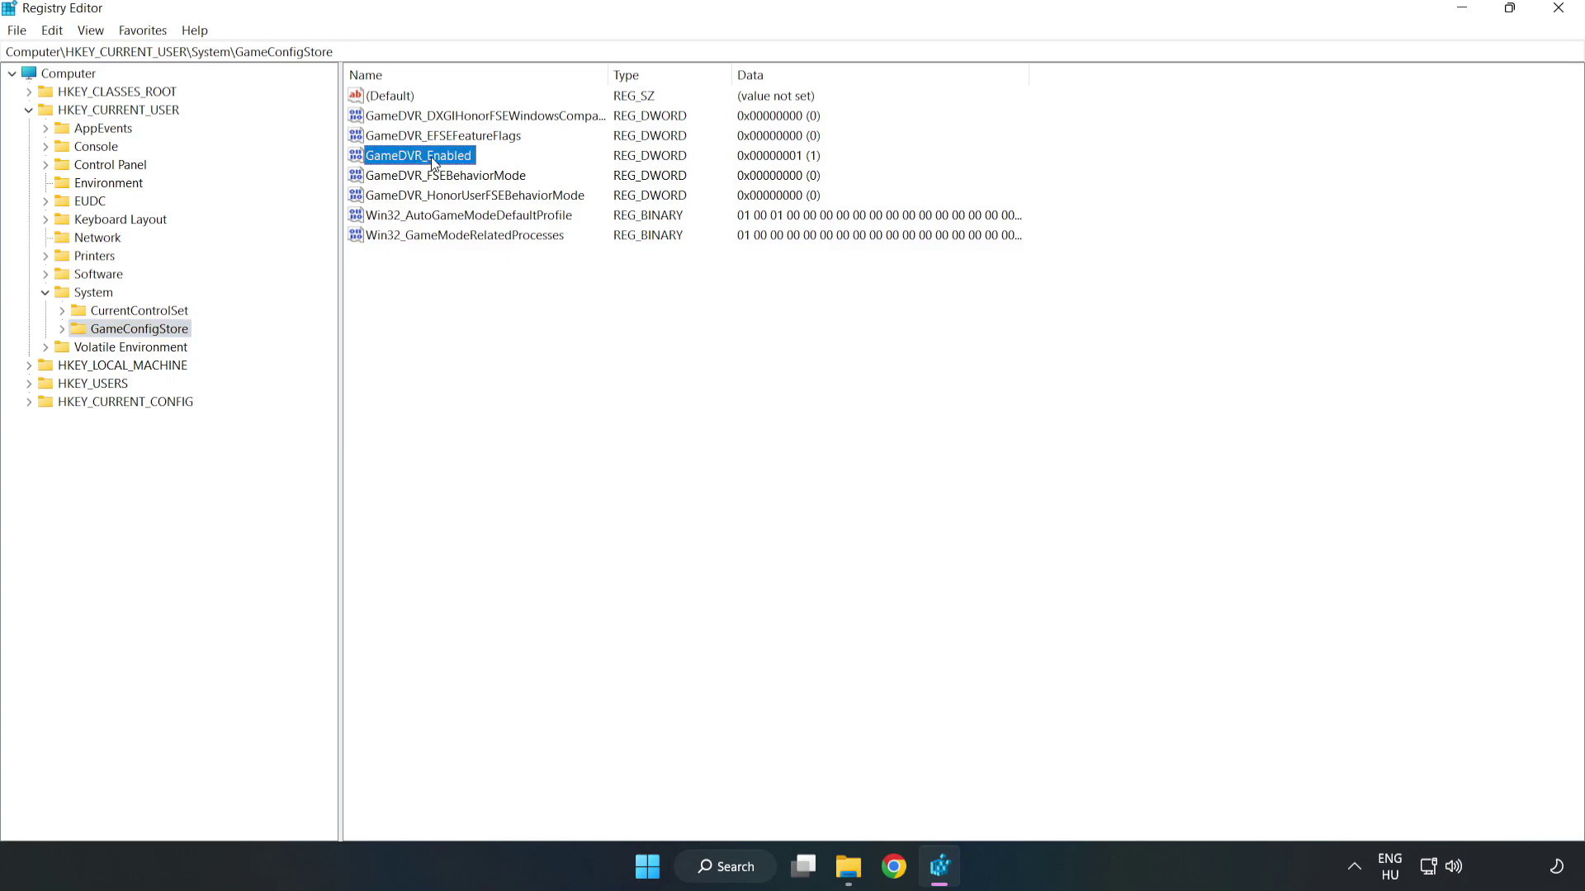
# Modify GameDVR_Enabled, replacing its data 1 with 0, and confirm with OK
pyautogui.rightClick(433, 163)
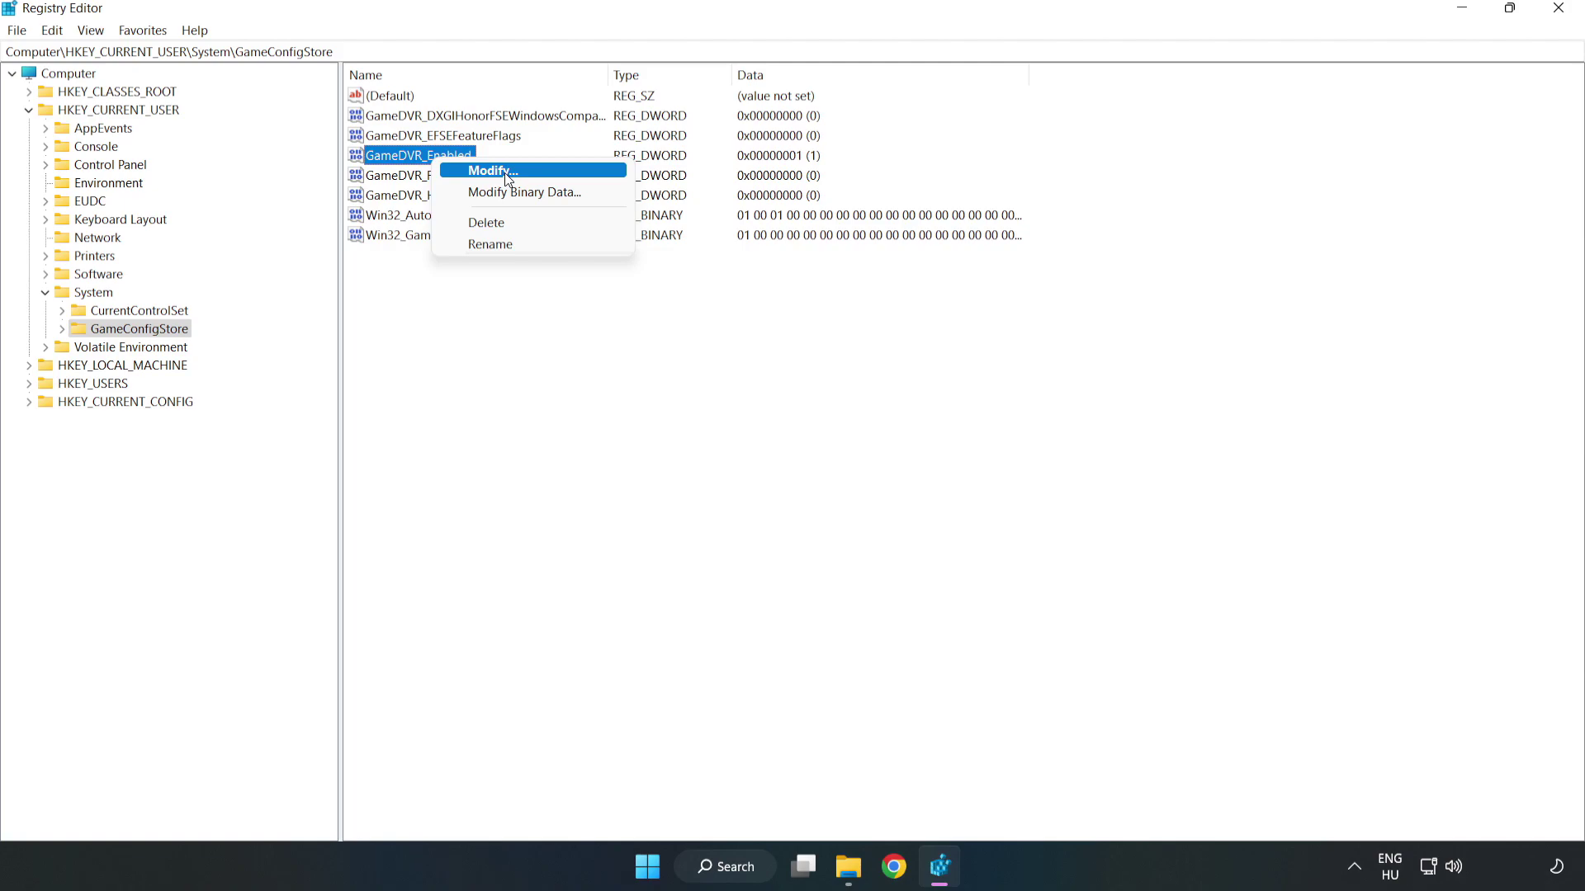
pyautogui.click(506, 173)
pyautogui.moveTo(404, 154); pyautogui.dragTo(878, 332)
pyautogui.click(662, 431)
pyautogui.doubleClick(662, 431)
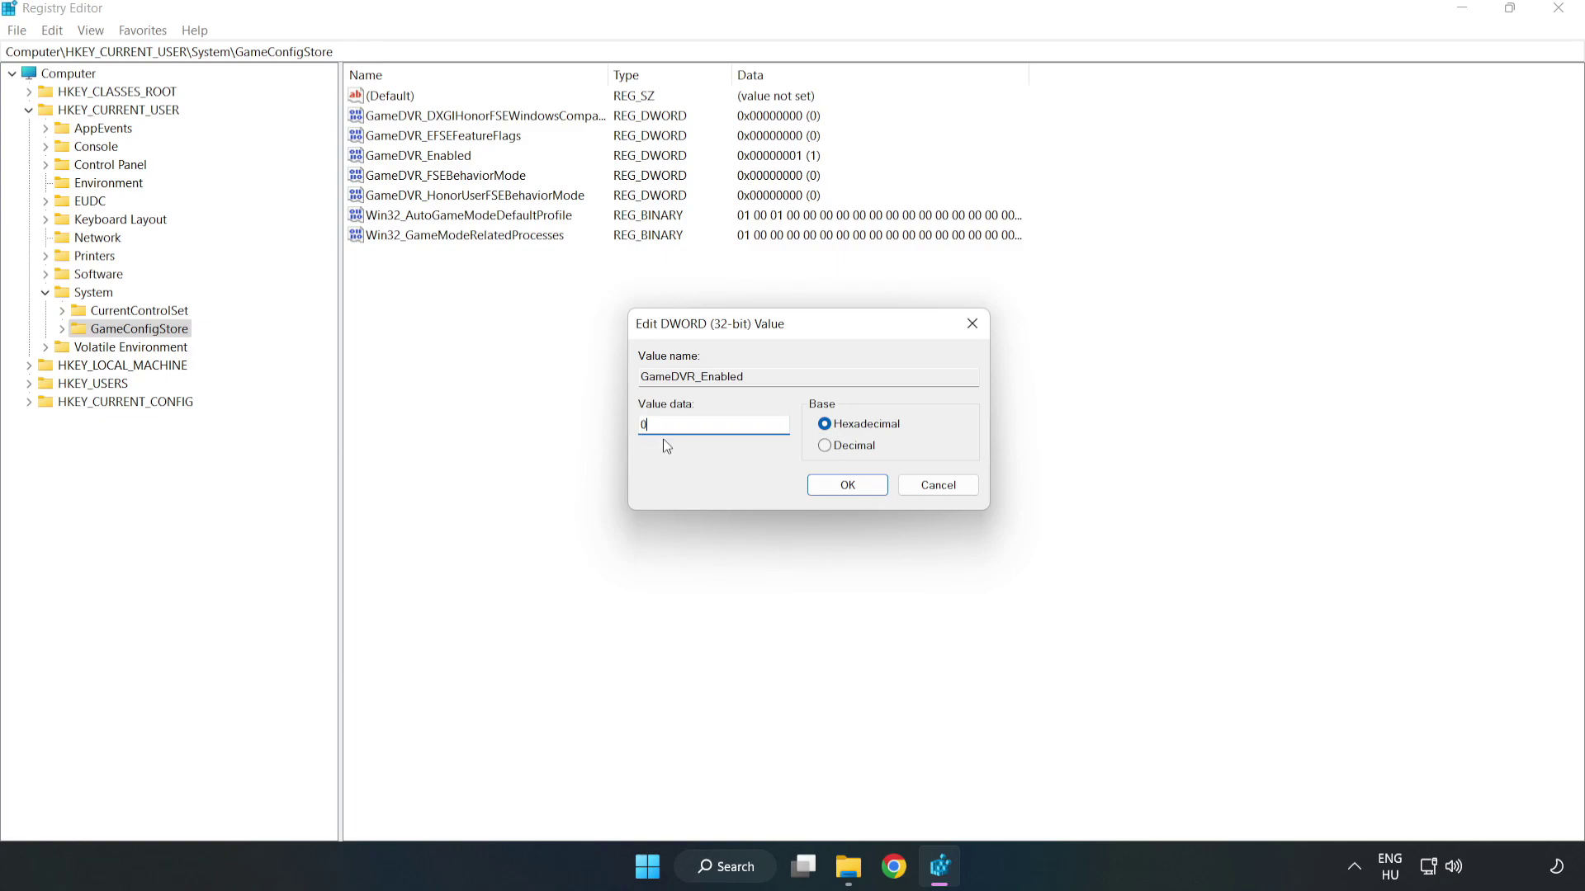
pyautogui.write('0')
pyautogui.click(848, 487)
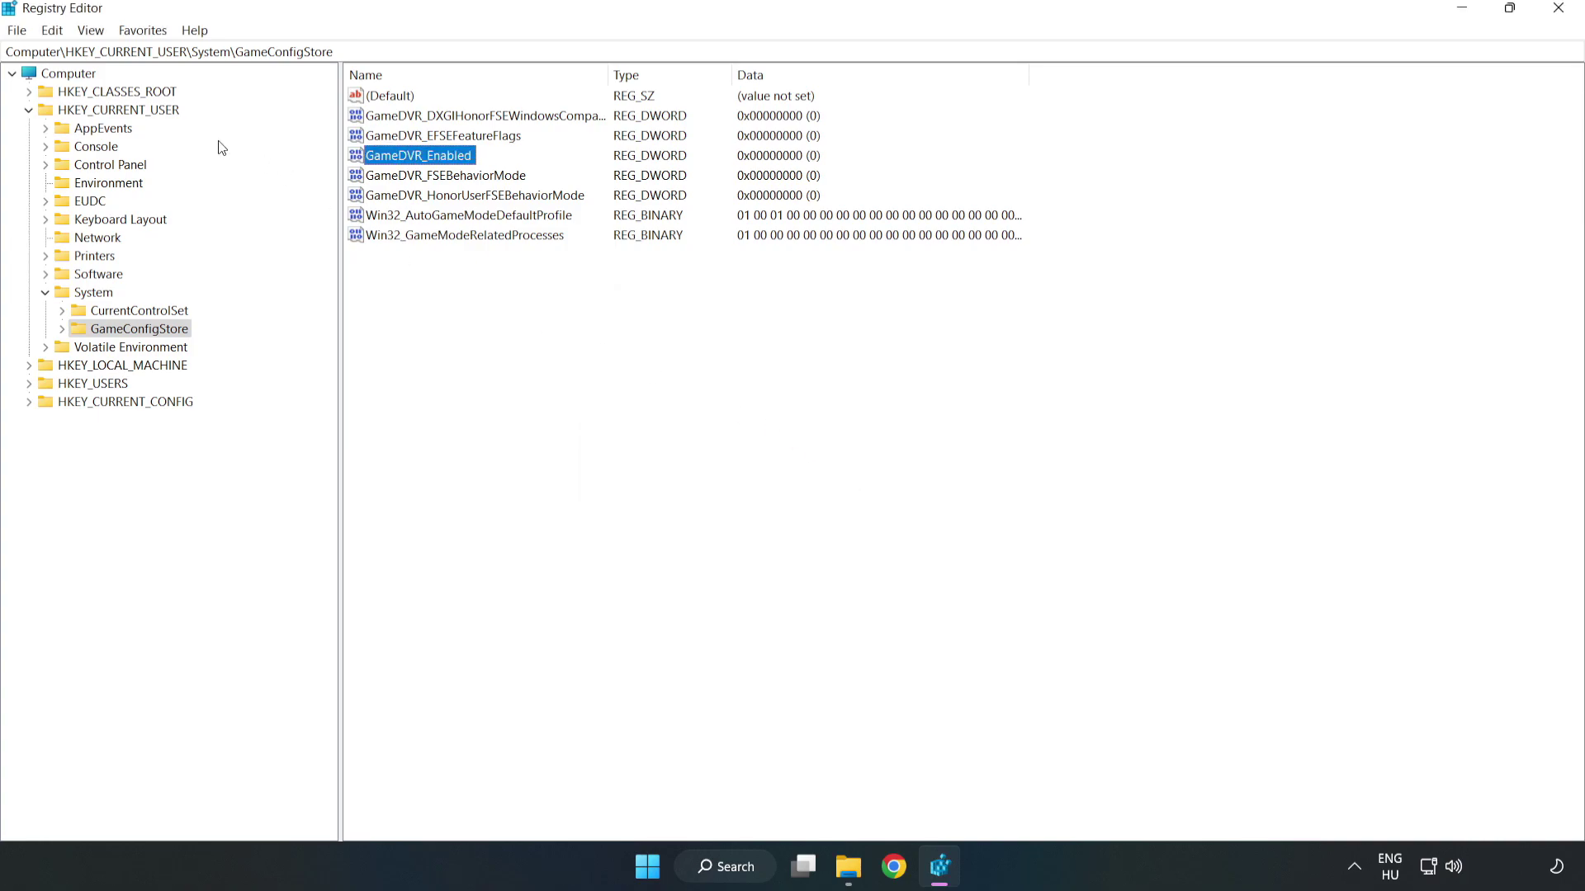
# Collapse HKEY_CURRENT_USER and expand HKEY_LOCAL_MACHINE\SOFTWARE\Microsoft\PolicyManager\default\ApplicationManagement to show AllowGameDVR
pyautogui.click(29, 112)
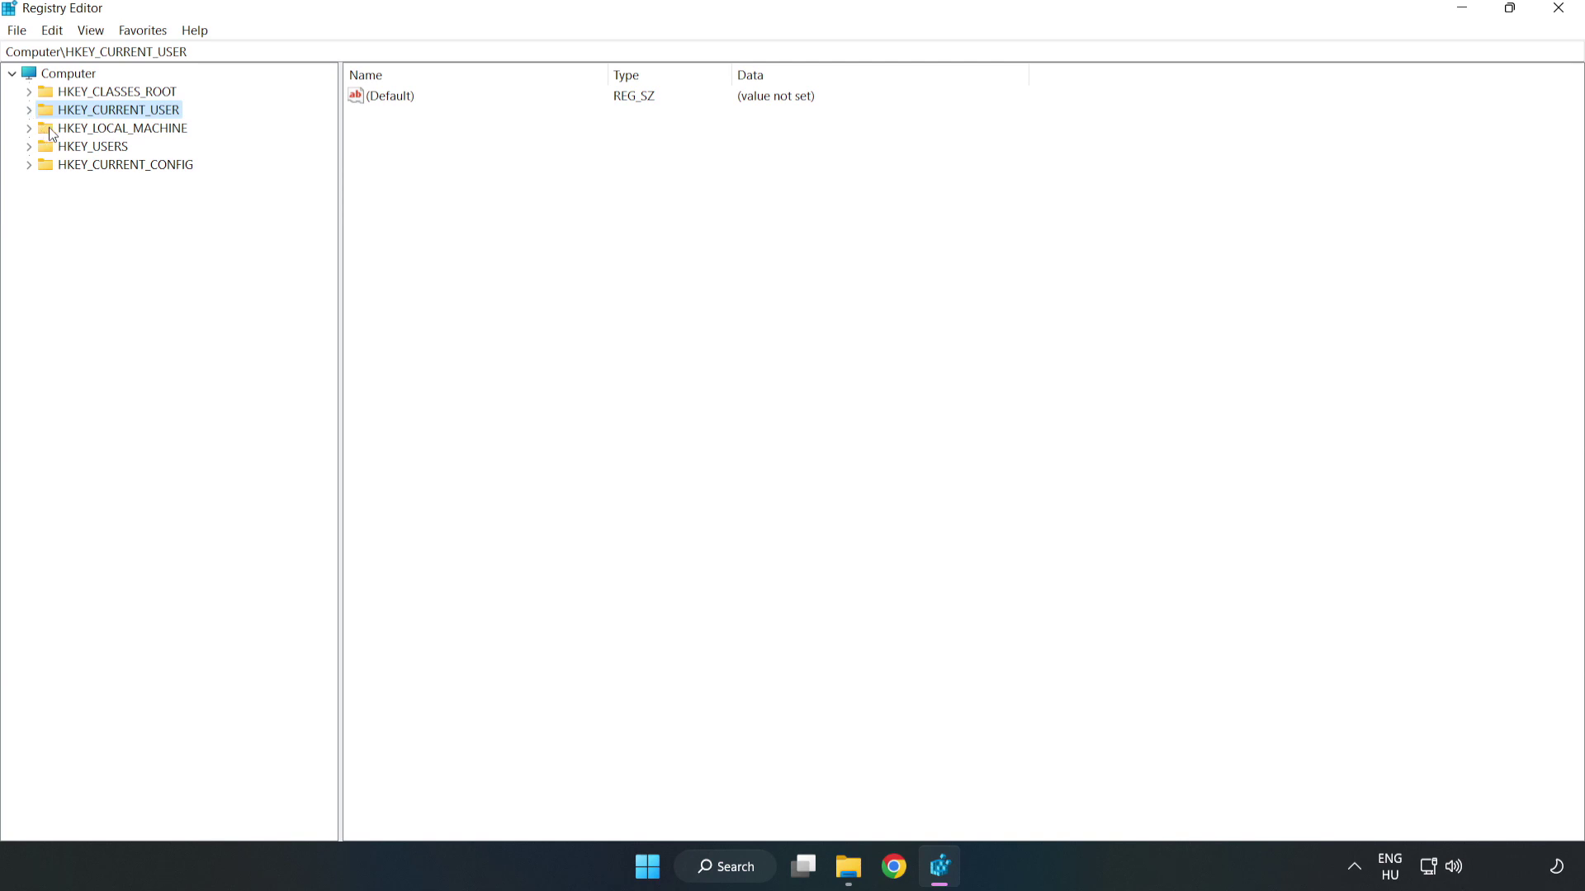
pyautogui.doubleClick(38, 130)
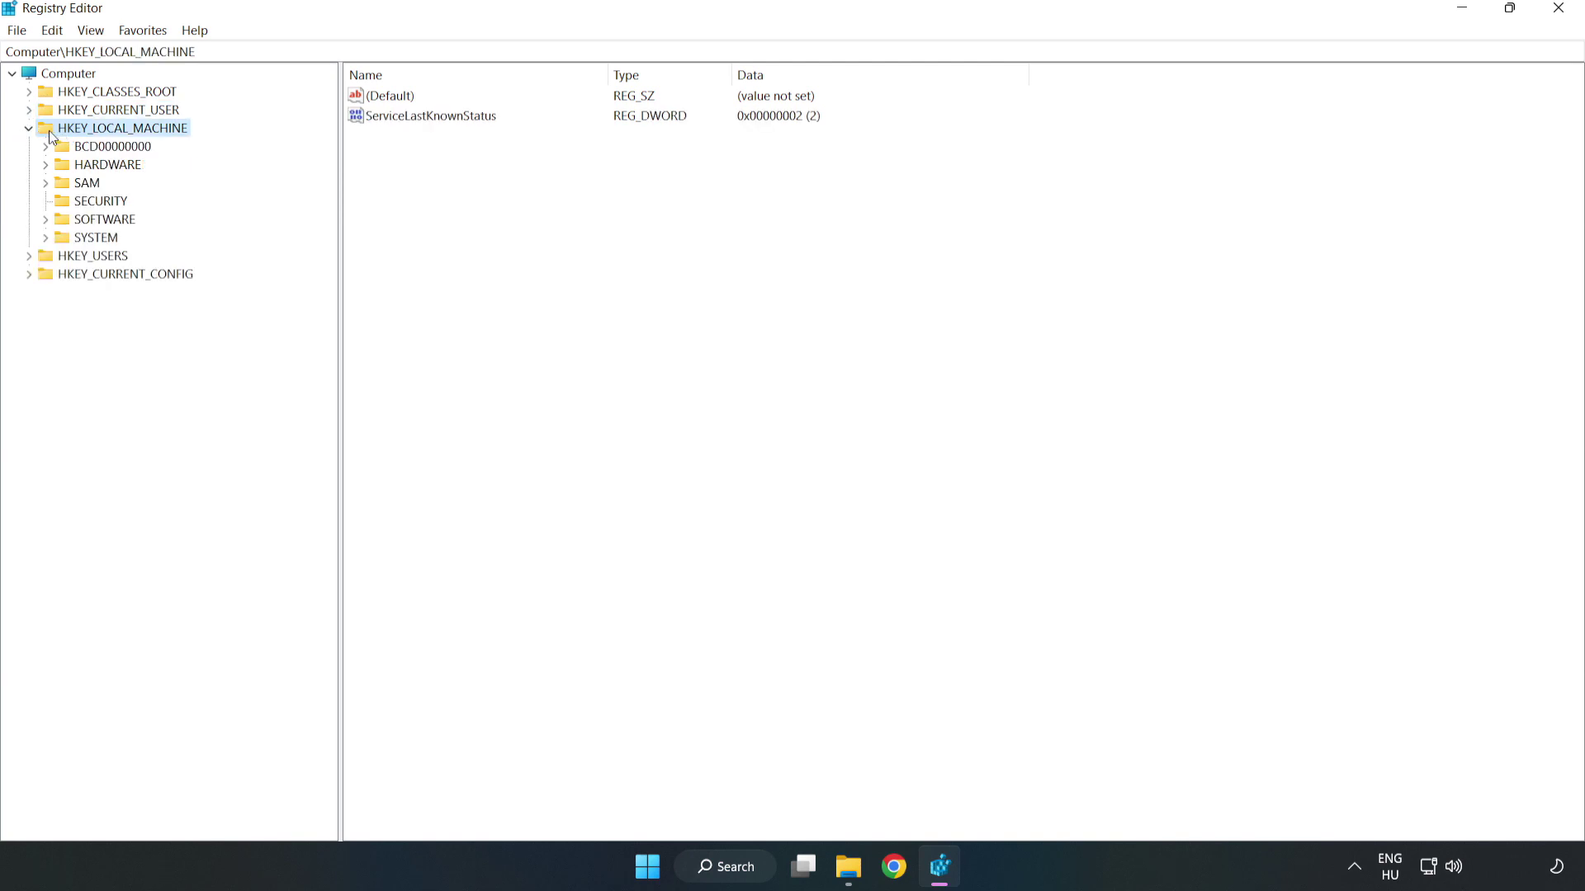
pyautogui.click(48, 219)
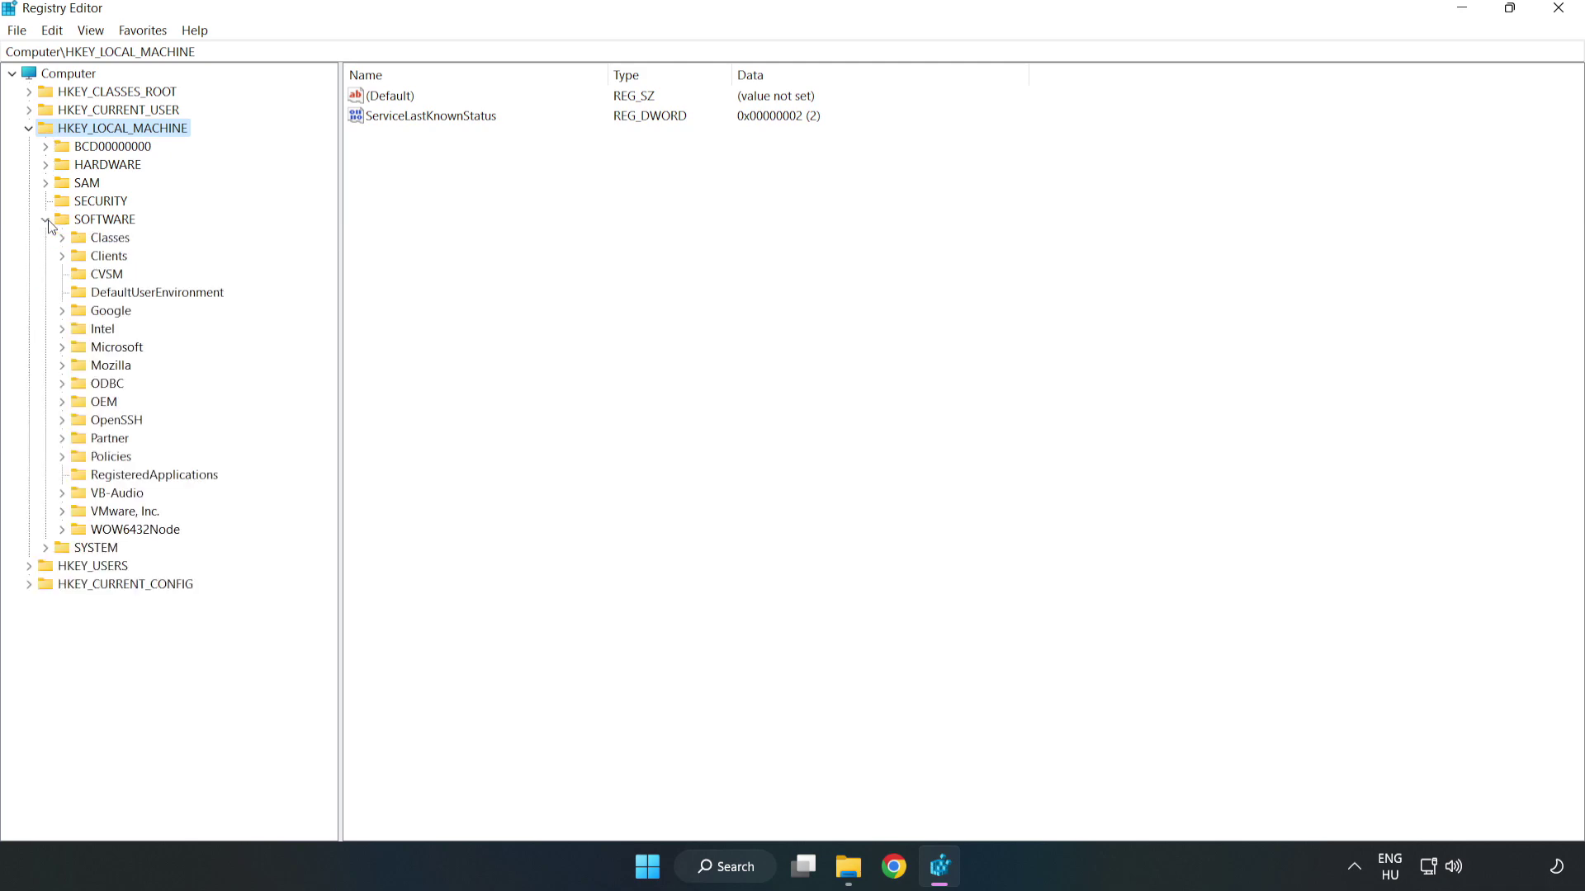
pyautogui.click(63, 350)
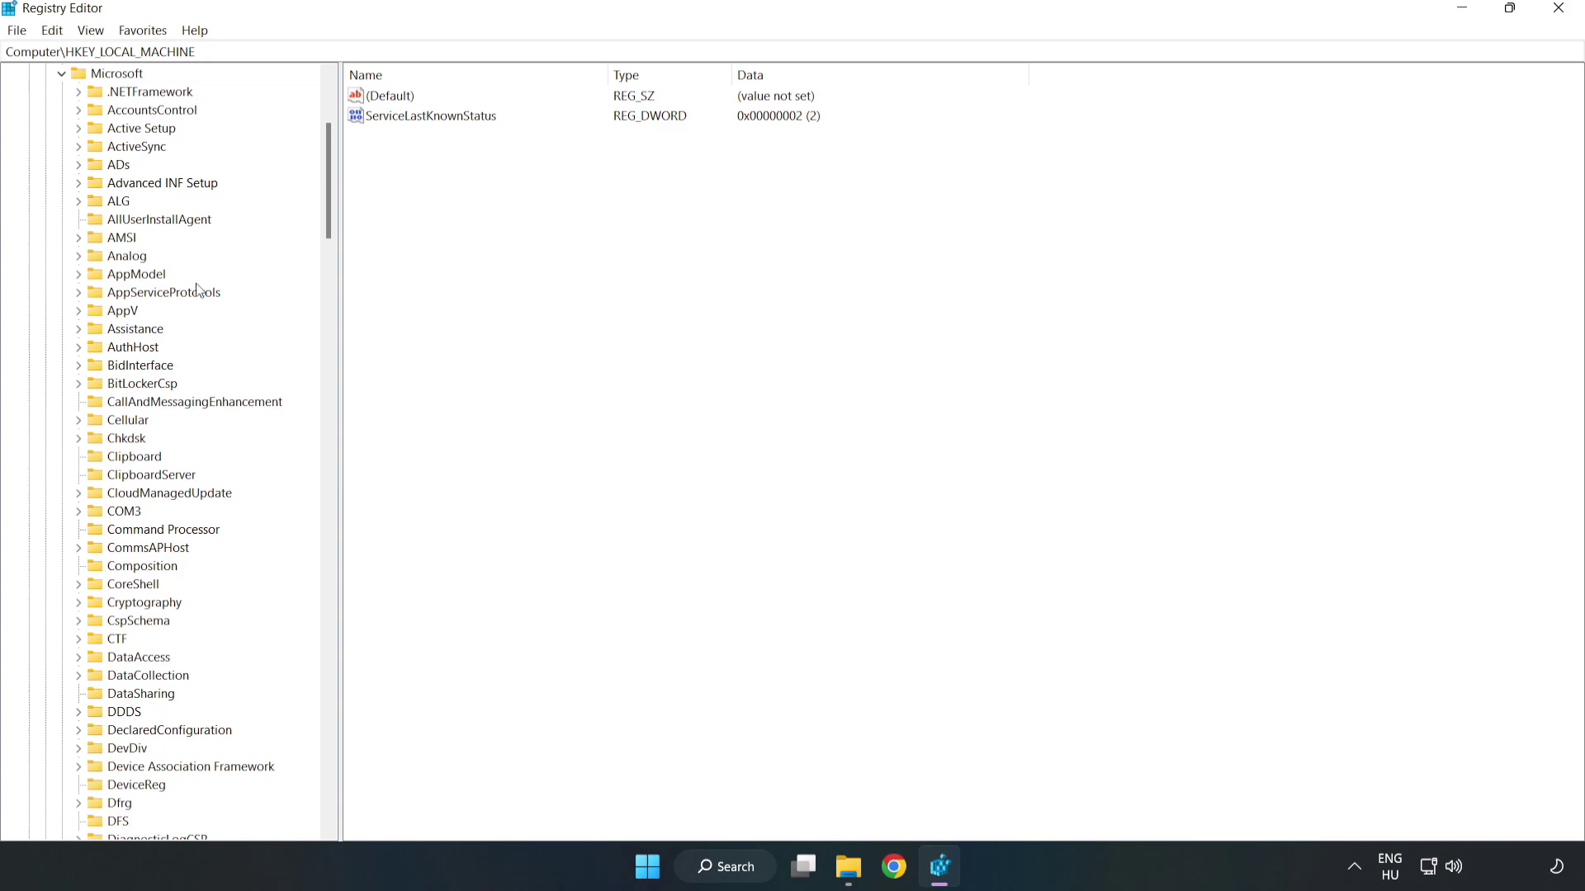
pyautogui.moveTo(325, 211); pyautogui.dragTo(350, 574)
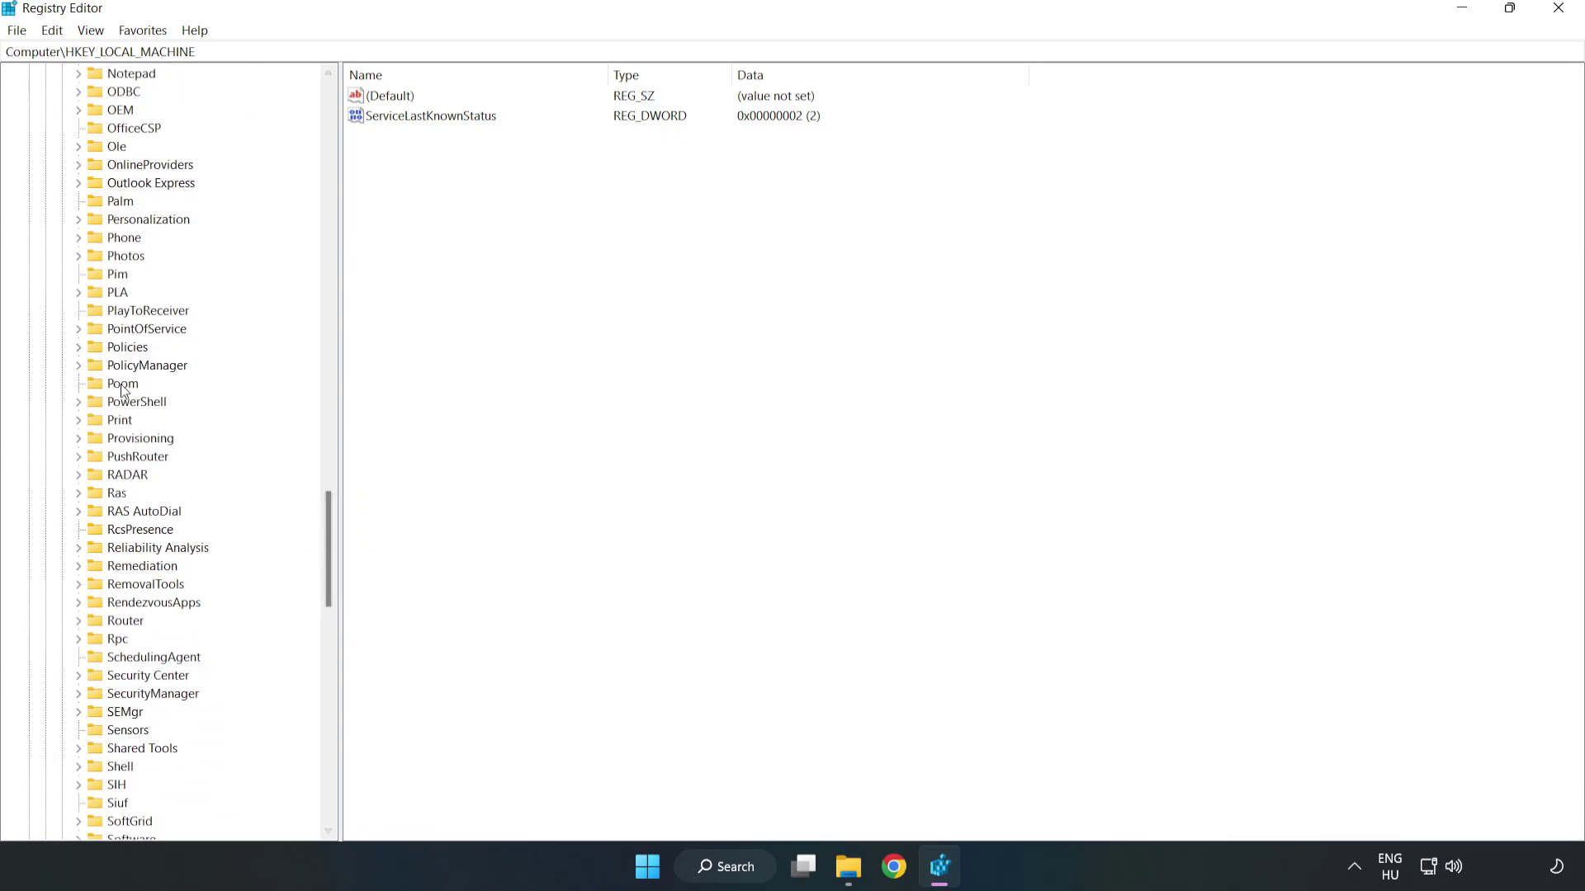
pyautogui.click(78, 366)
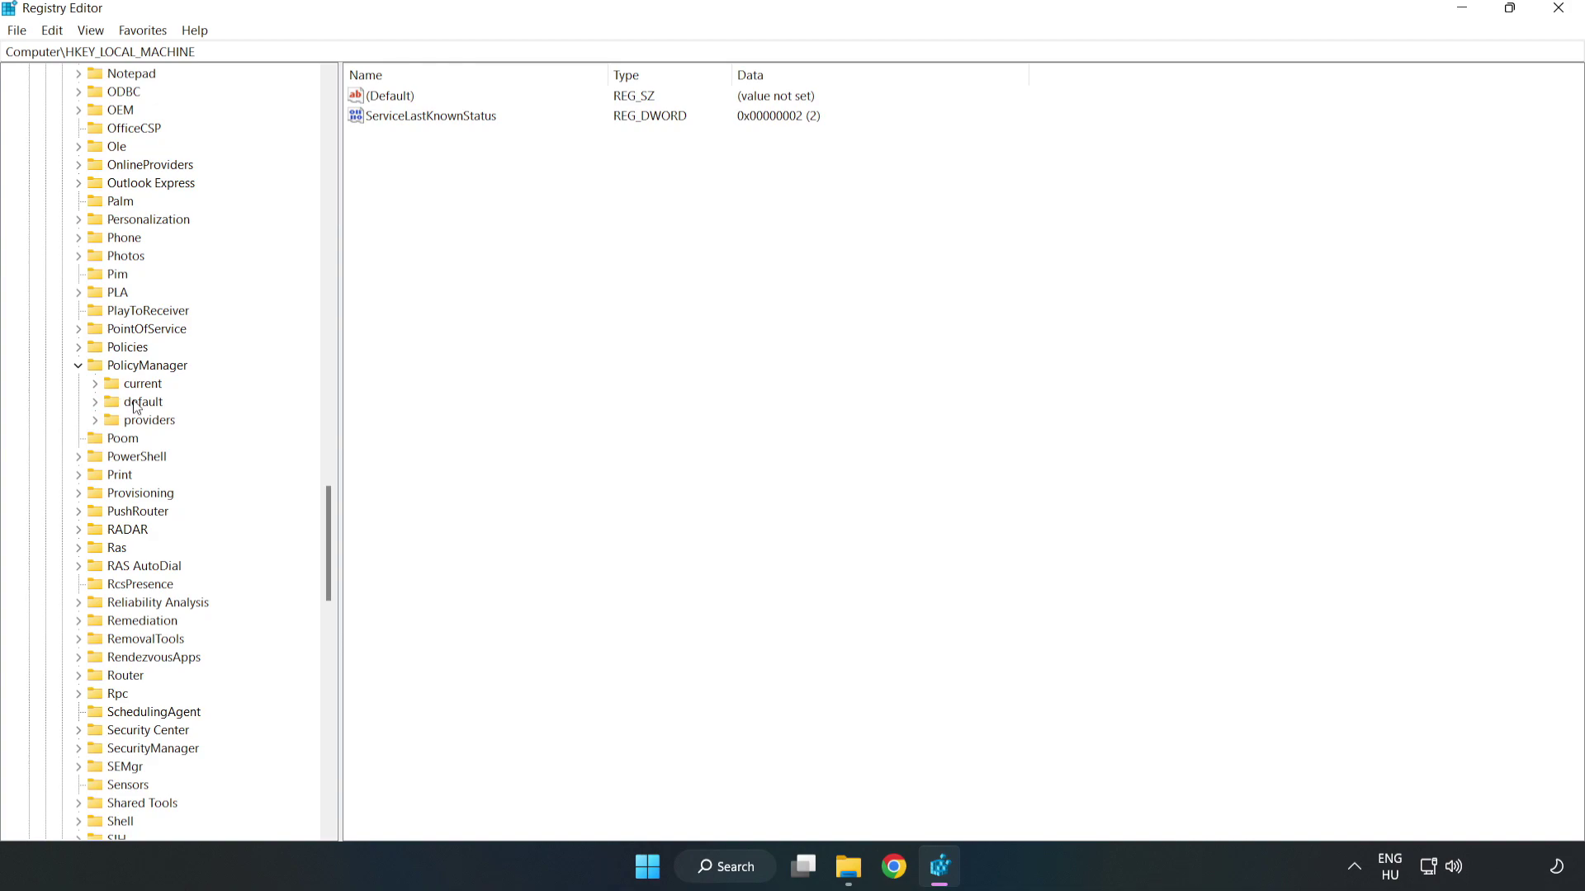
pyautogui.click(96, 402)
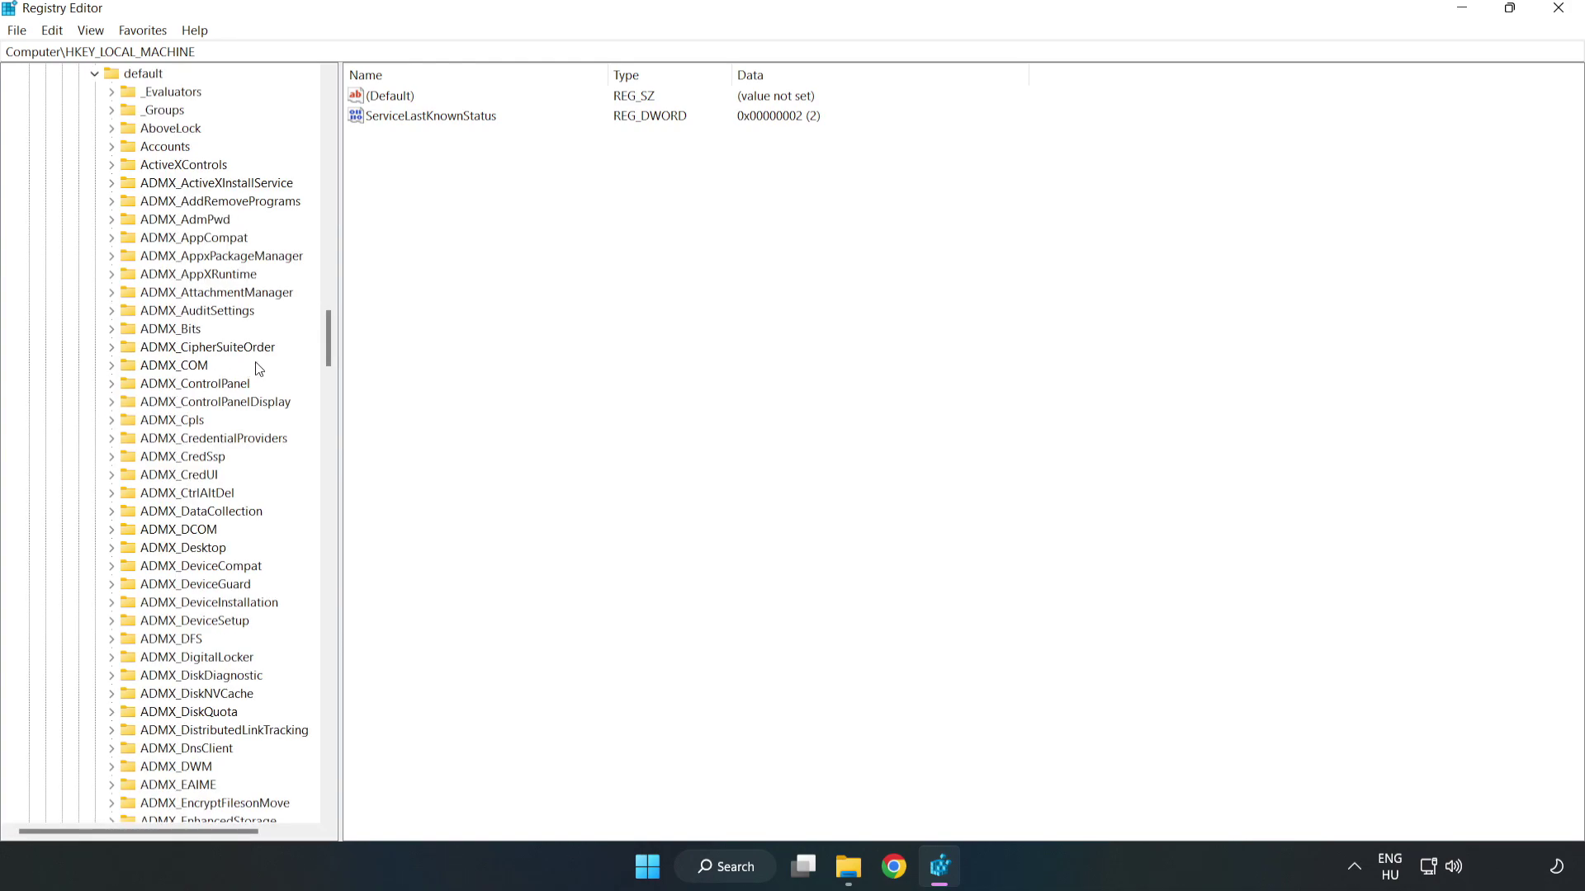
pyautogui.moveTo(328, 339); pyautogui.dragTo(321, 523)
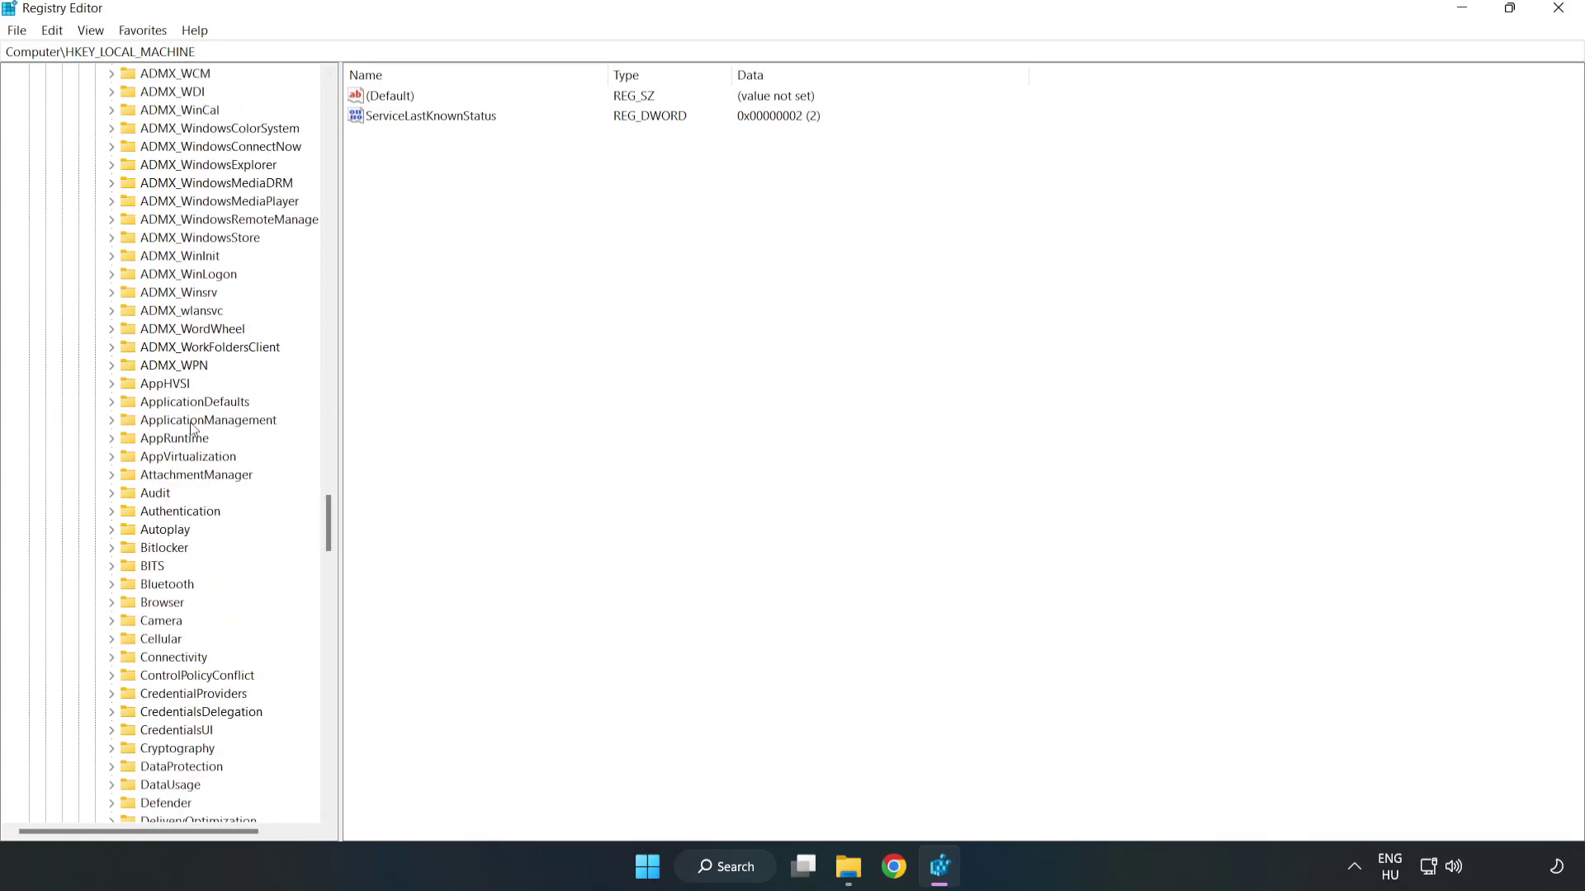
pyautogui.click(116, 418)
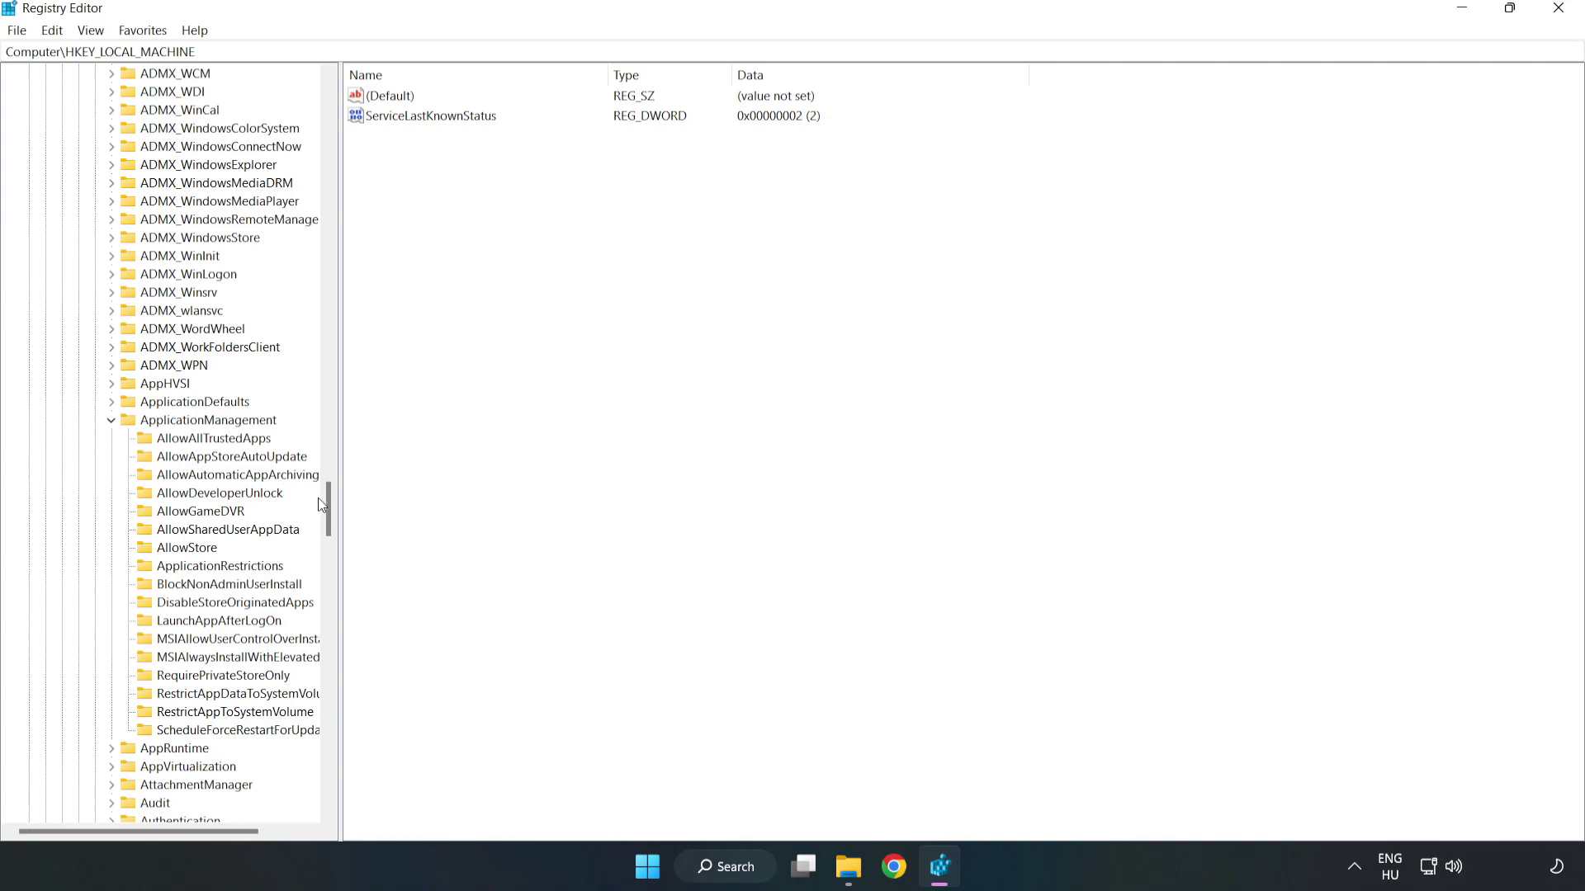
# Change the data of AllowGameDVR's 'value' entry from 1 to 0
pyautogui.click(185, 514)
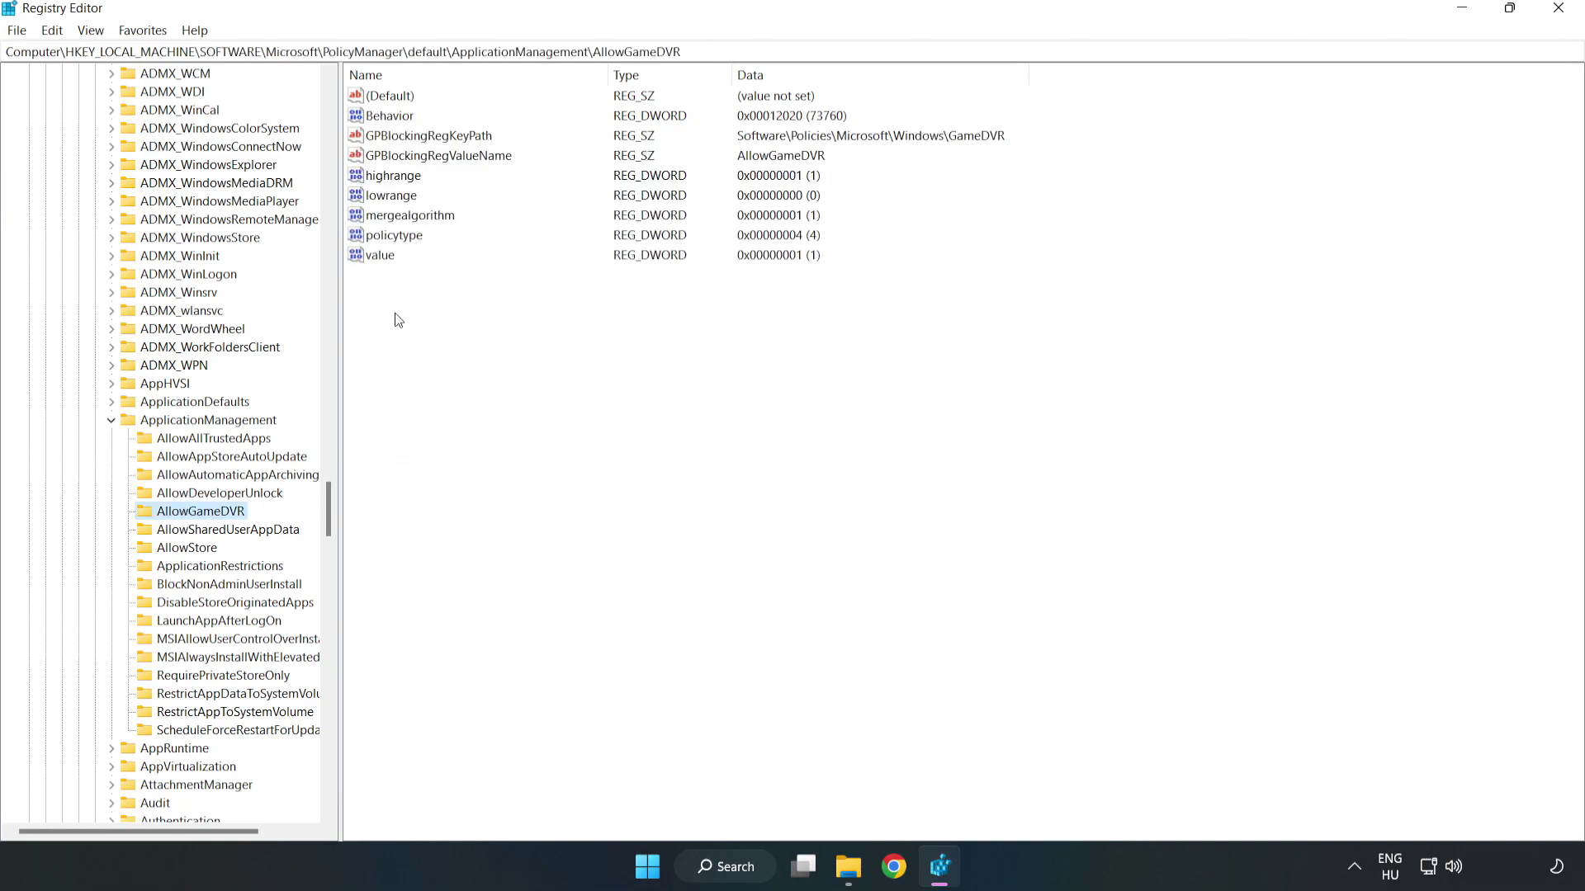
pyautogui.click(372, 257)
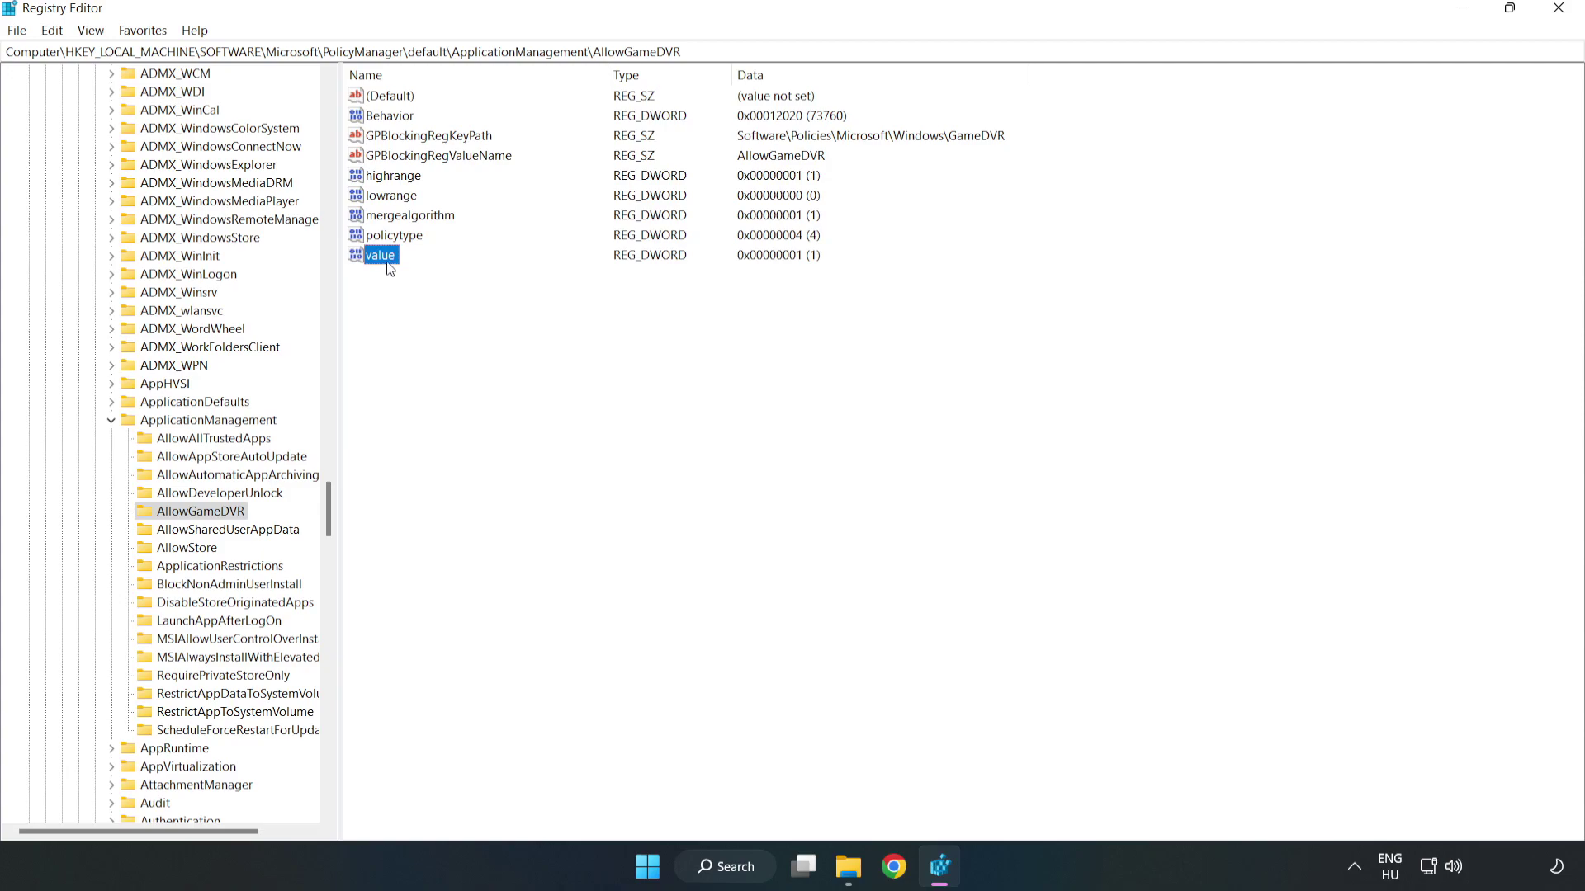
pyautogui.rightClick(388, 263)
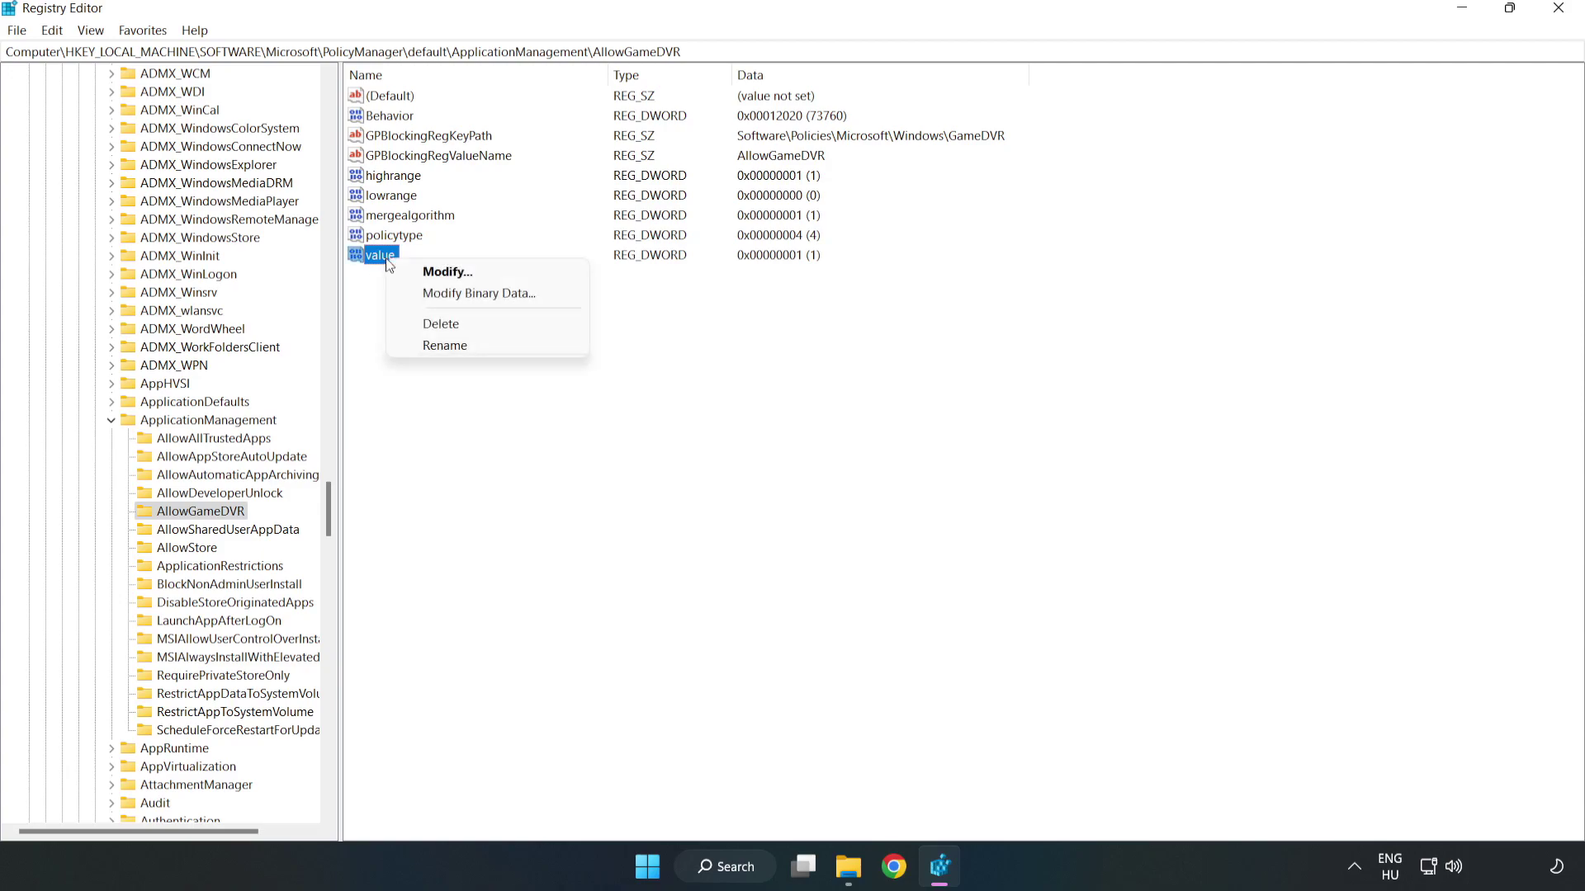
pyautogui.click(456, 272)
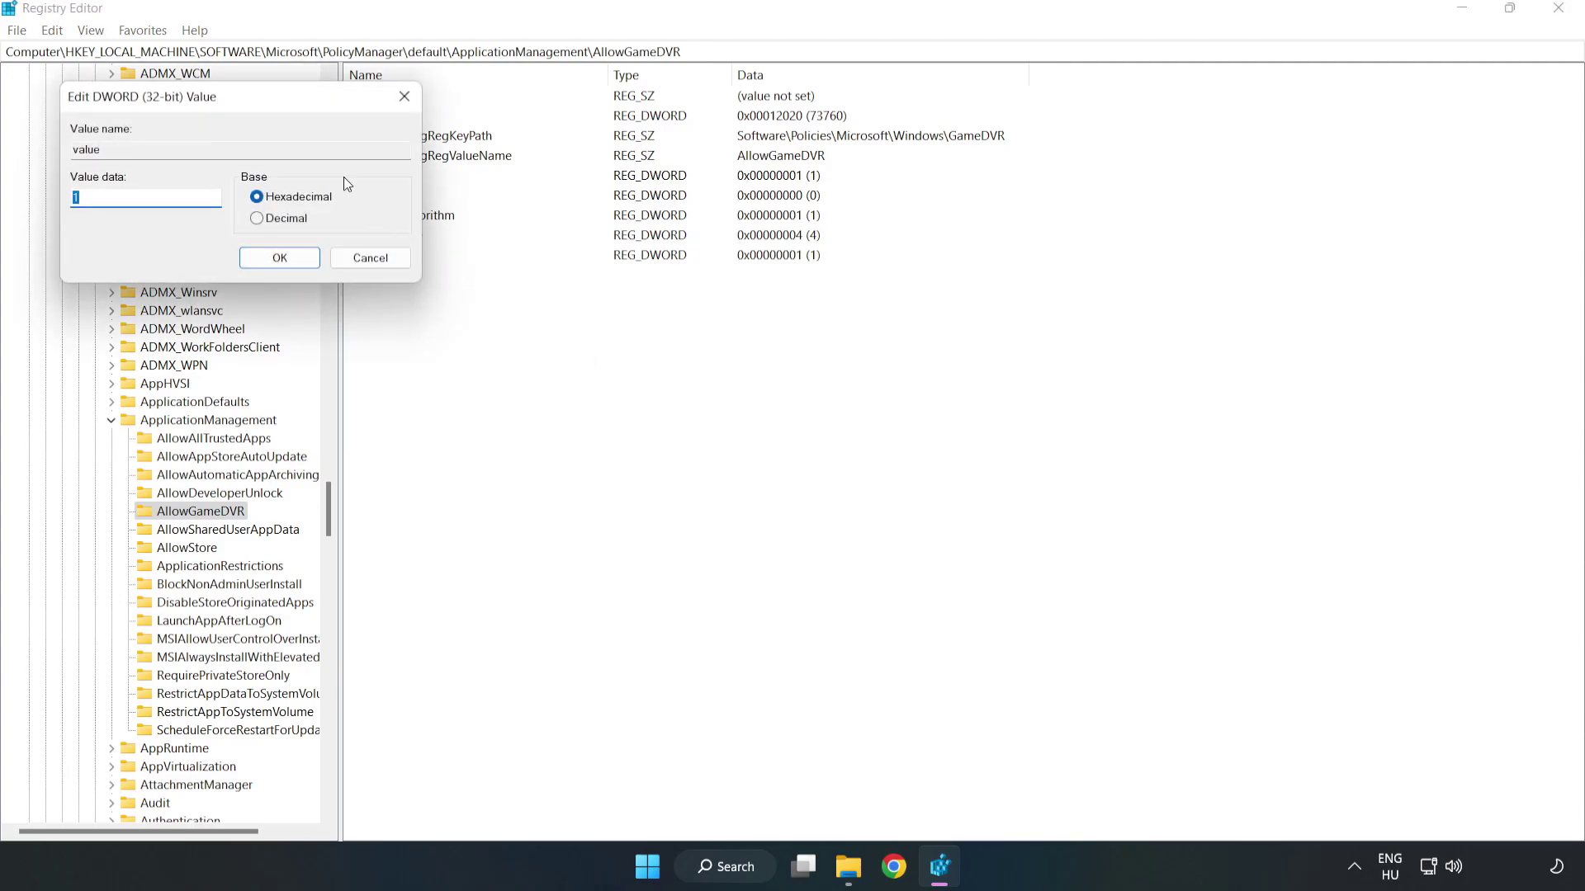
pyautogui.moveTo(285, 104); pyautogui.dragTo(806, 329)
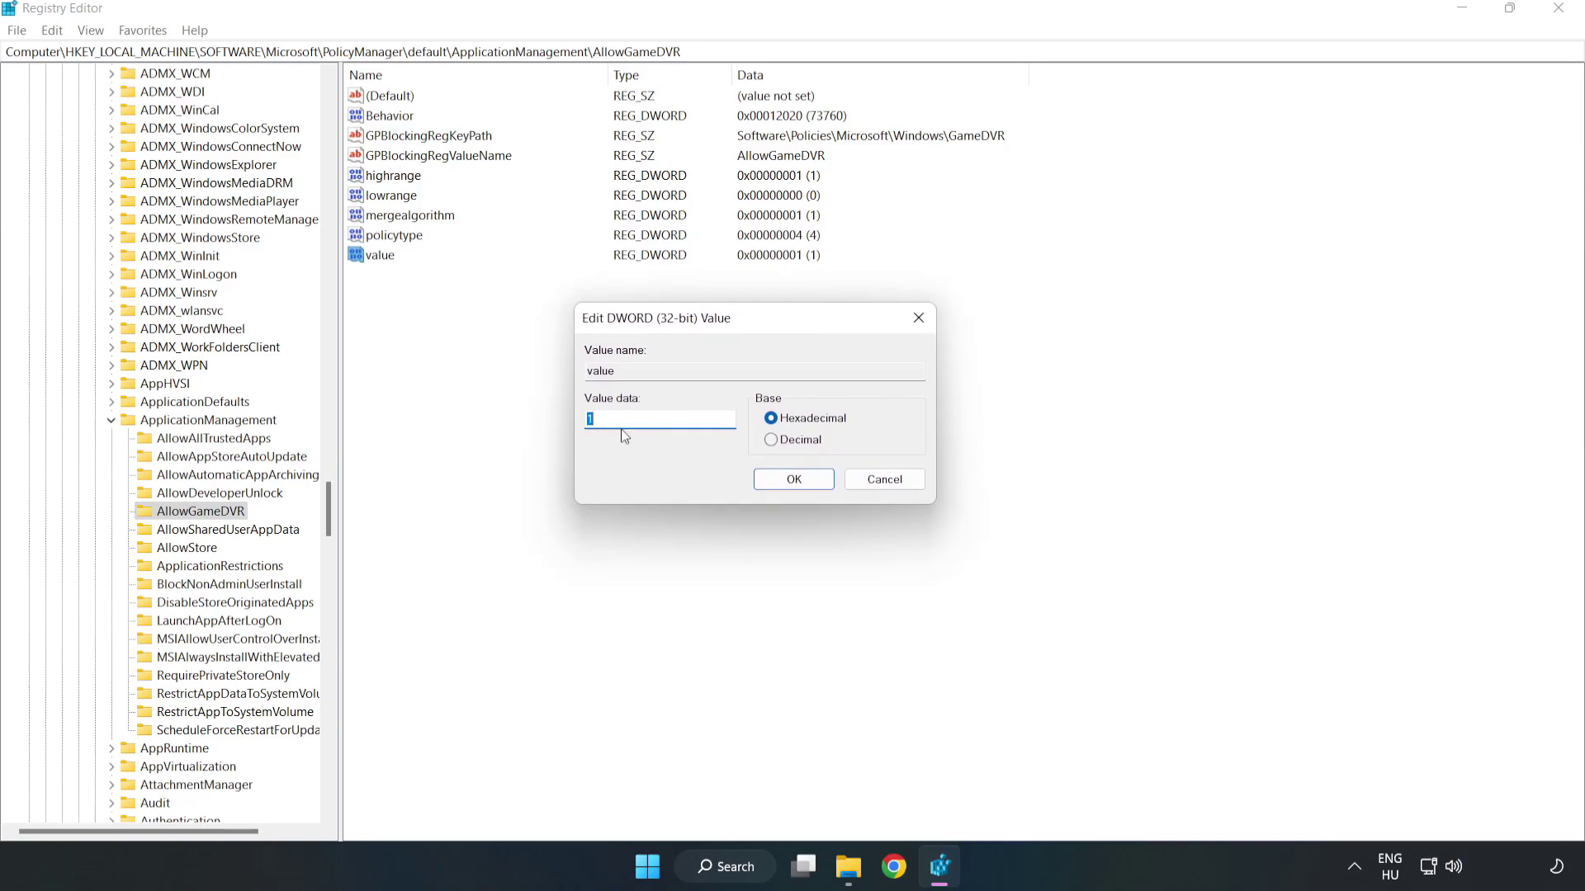
pyautogui.write('0')
pyautogui.click(775, 483)
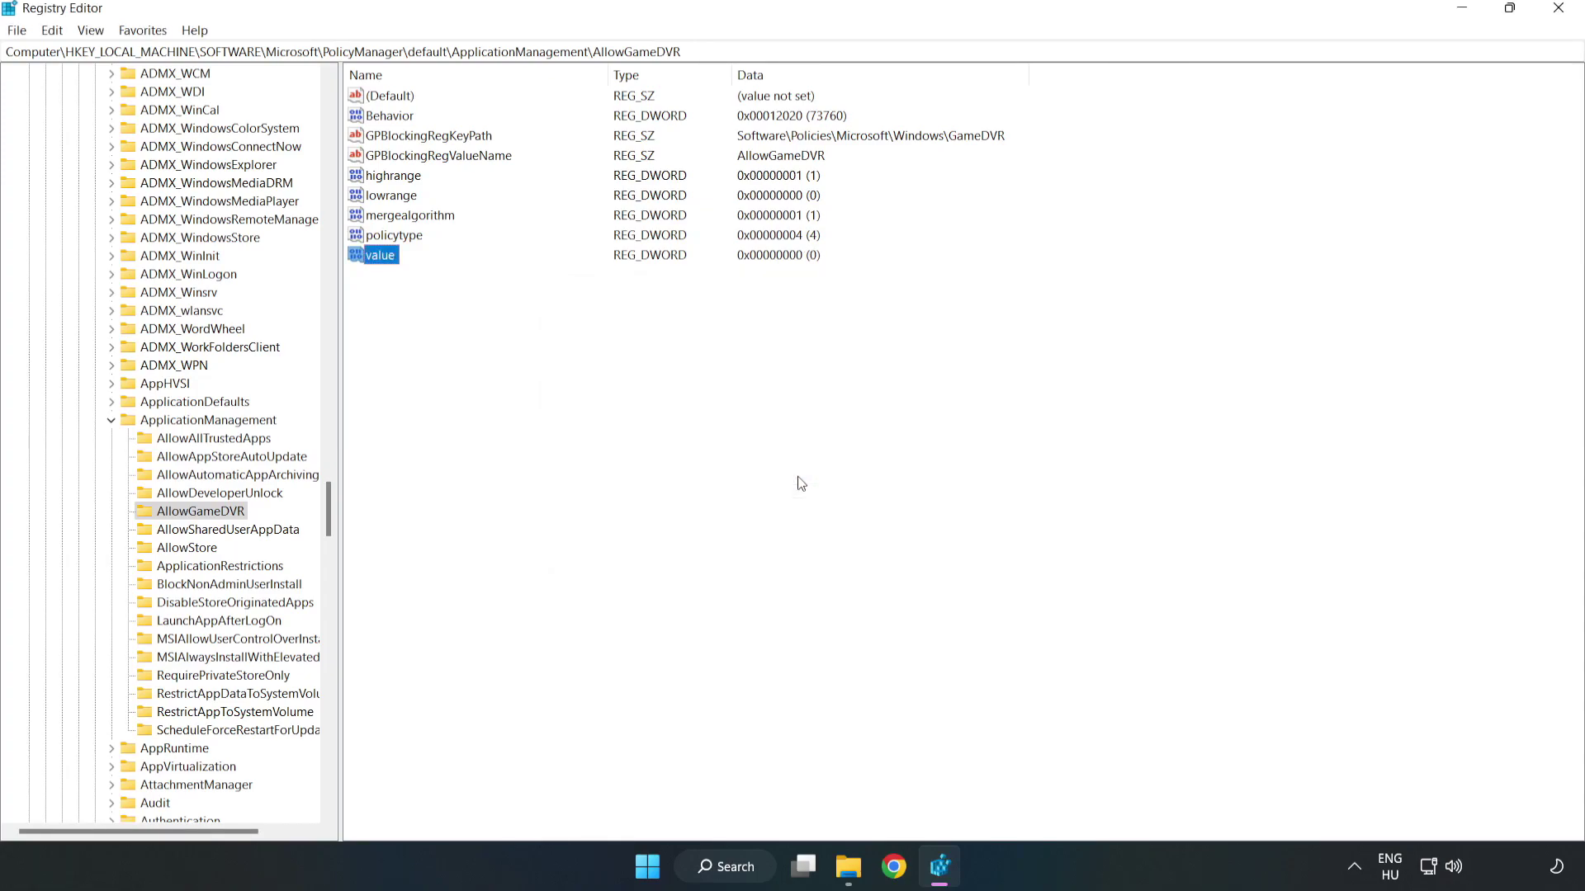
# Close Registry Editor and download dxwebsetup.exe from the DirectX End-User Runtime Web Installer page in Chrome
pyautogui.click(1559, 15)
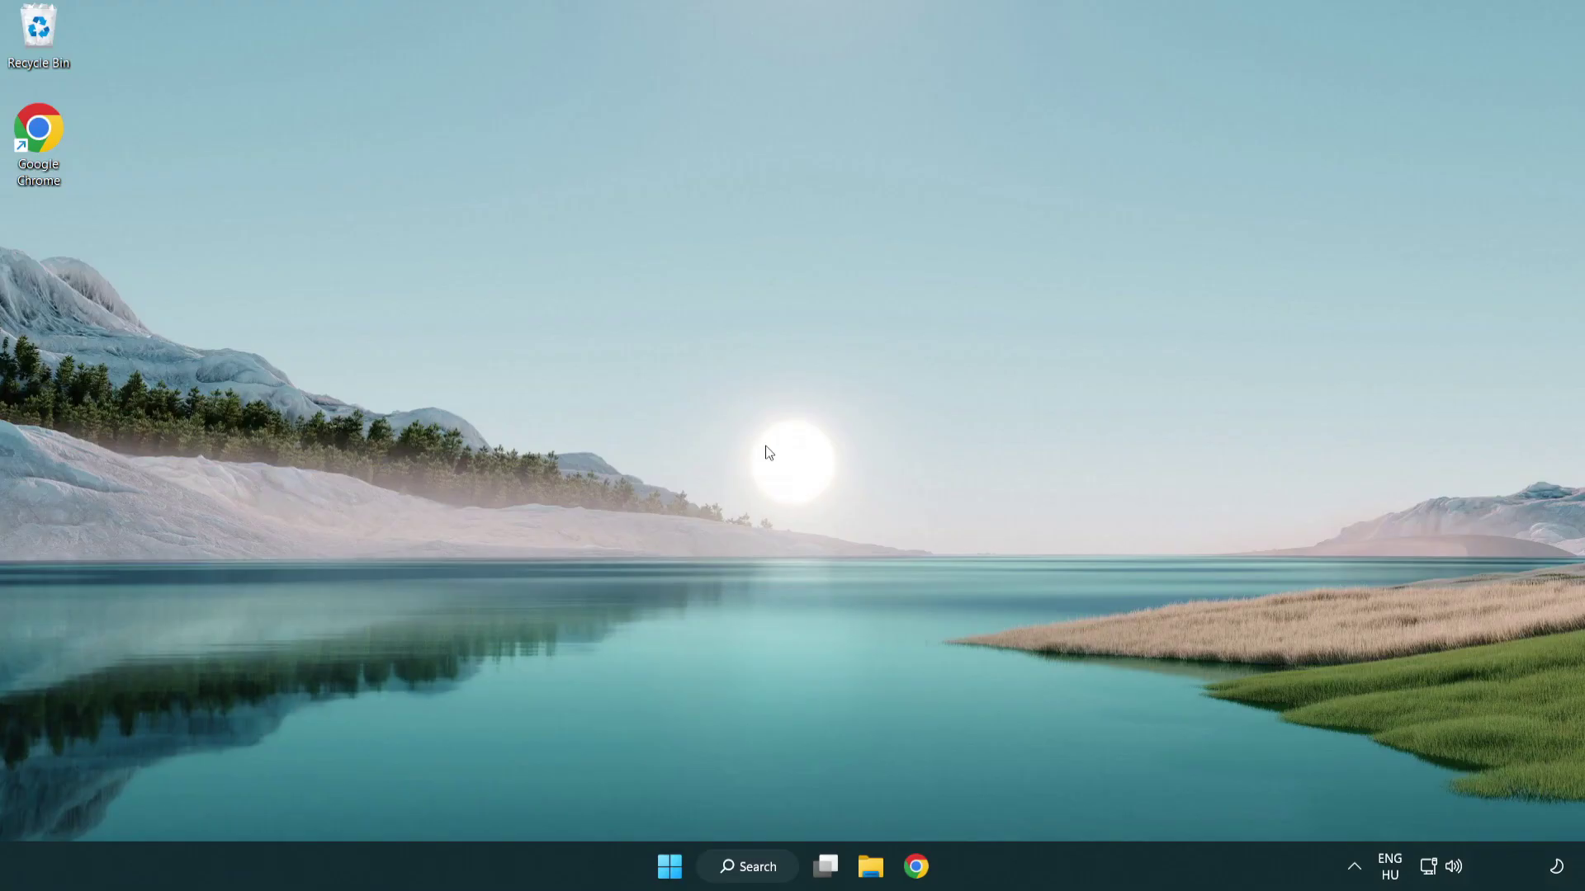
pyautogui.click(920, 870)
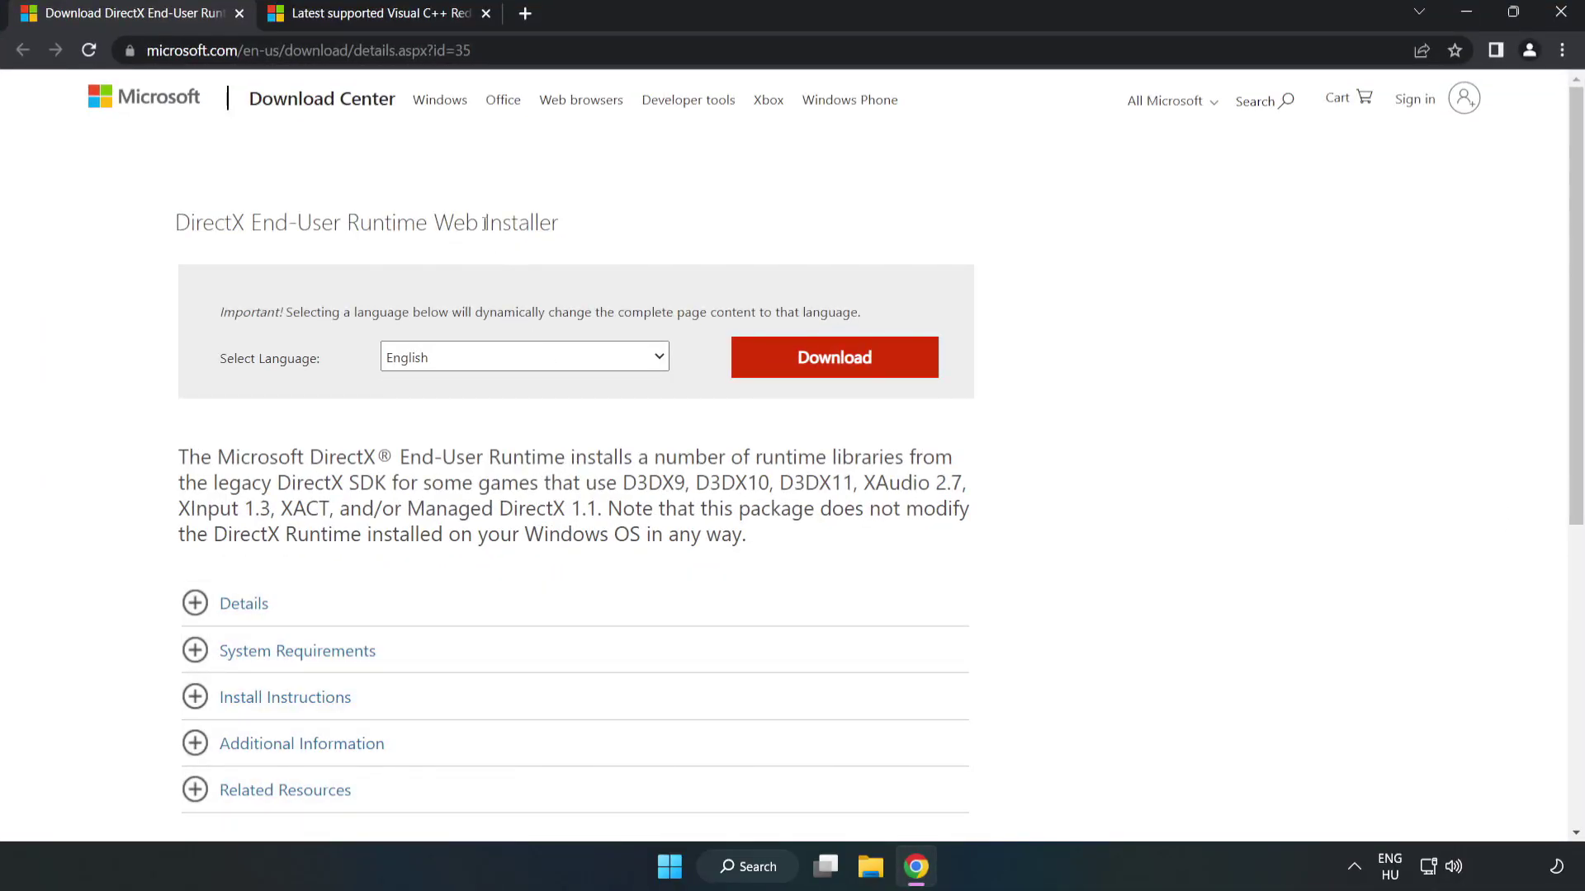
pyautogui.moveTo(476, 50); pyautogui.dragTo(210, 50)
pyautogui.click(645, 196)
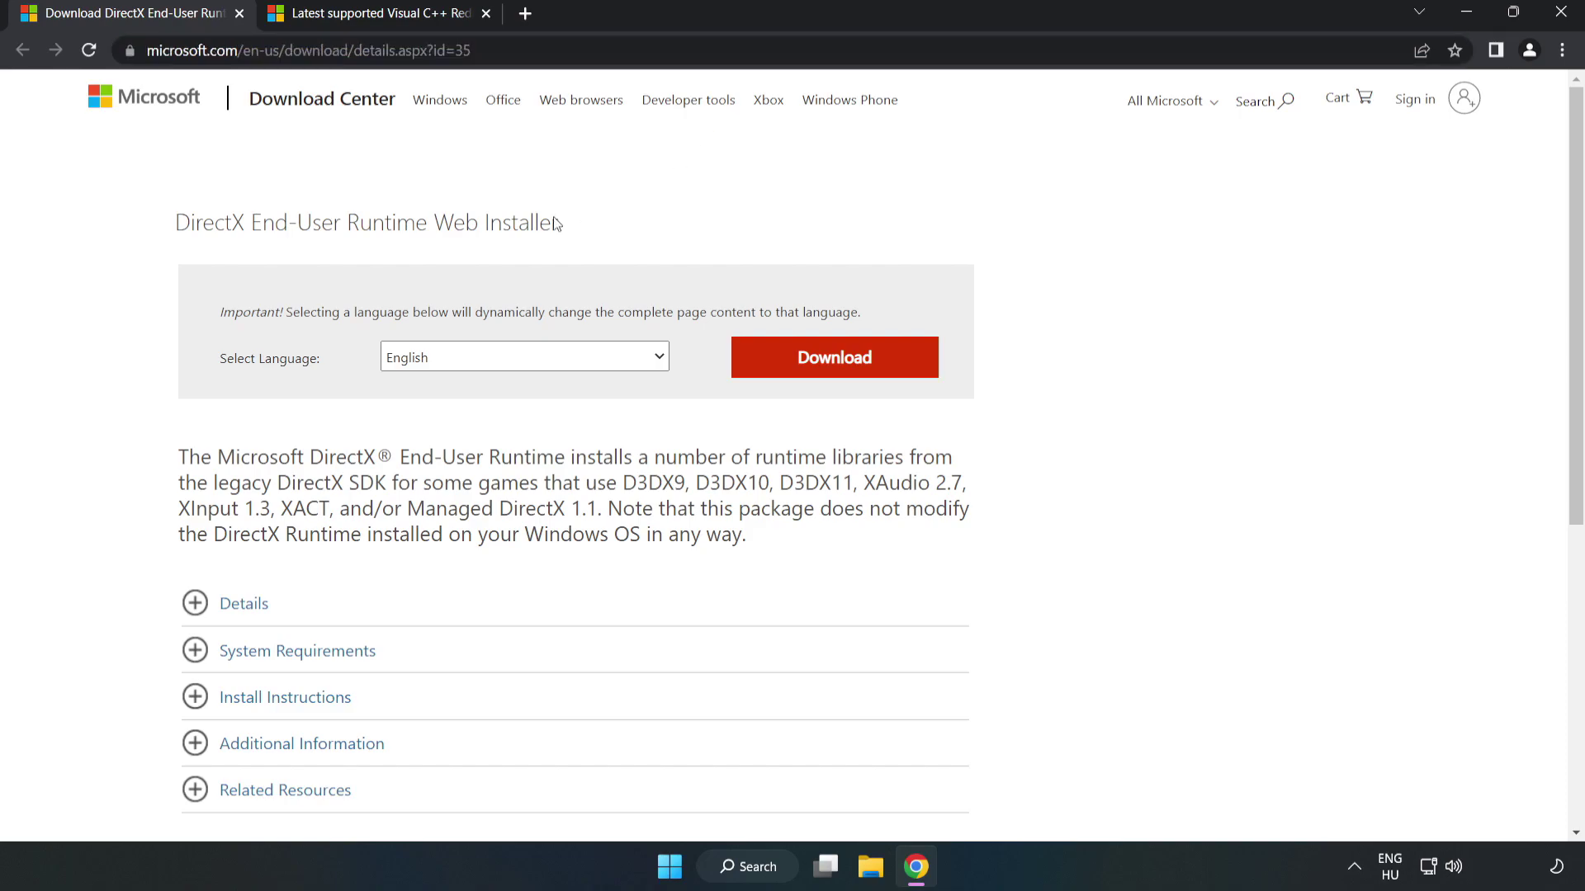
pyautogui.click(843, 375)
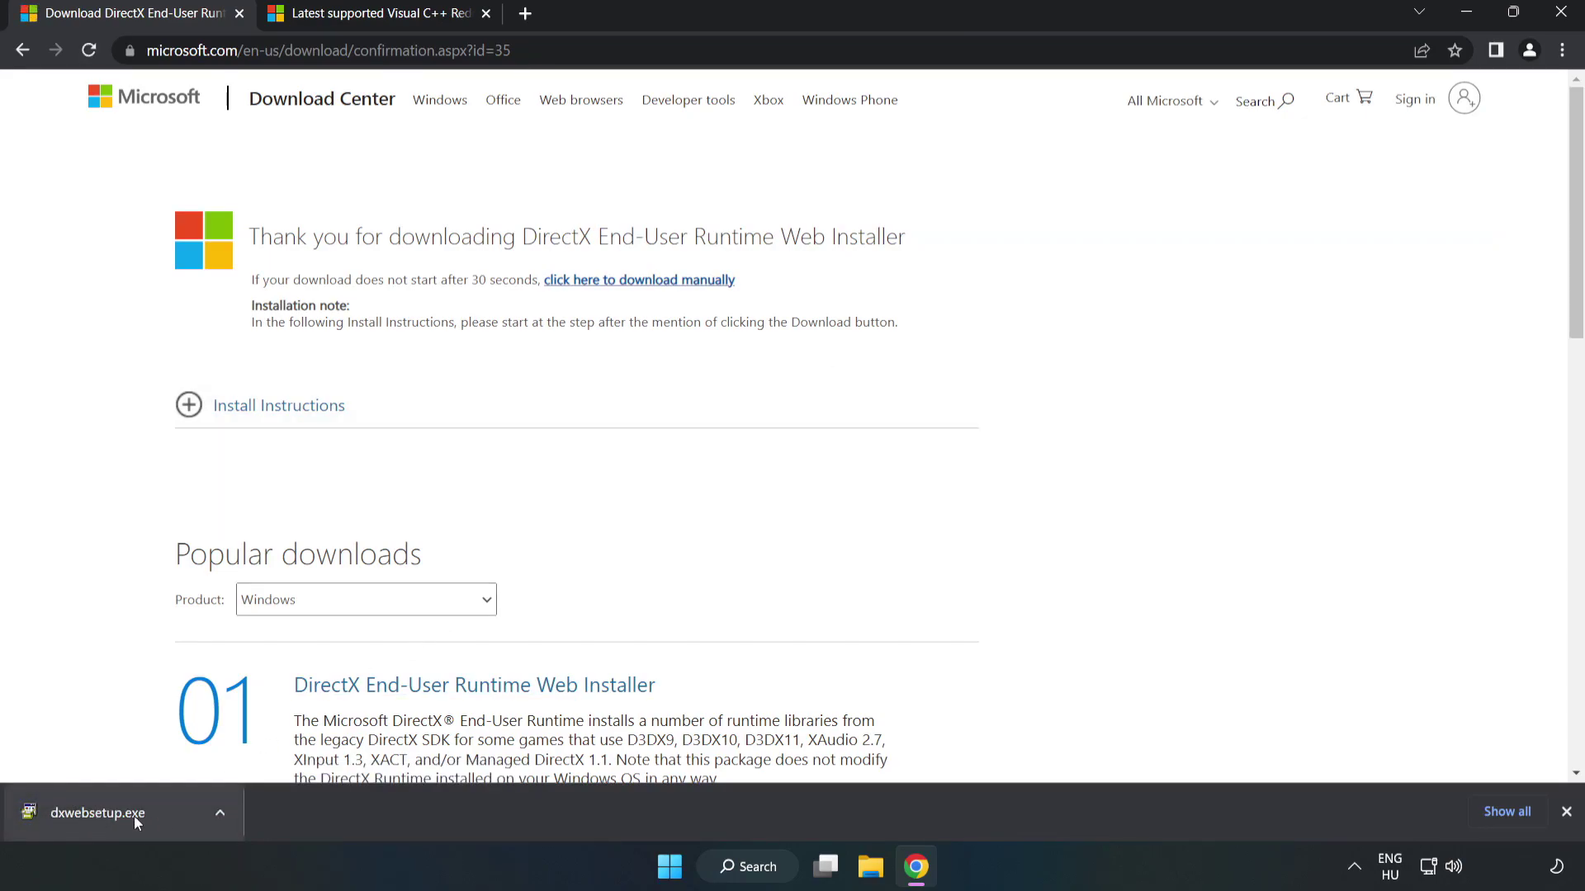
# Run dxwebsetup.exe, accept the license, decline the Bing Bar, and finish the DirectX setup
pyautogui.click(161, 817)
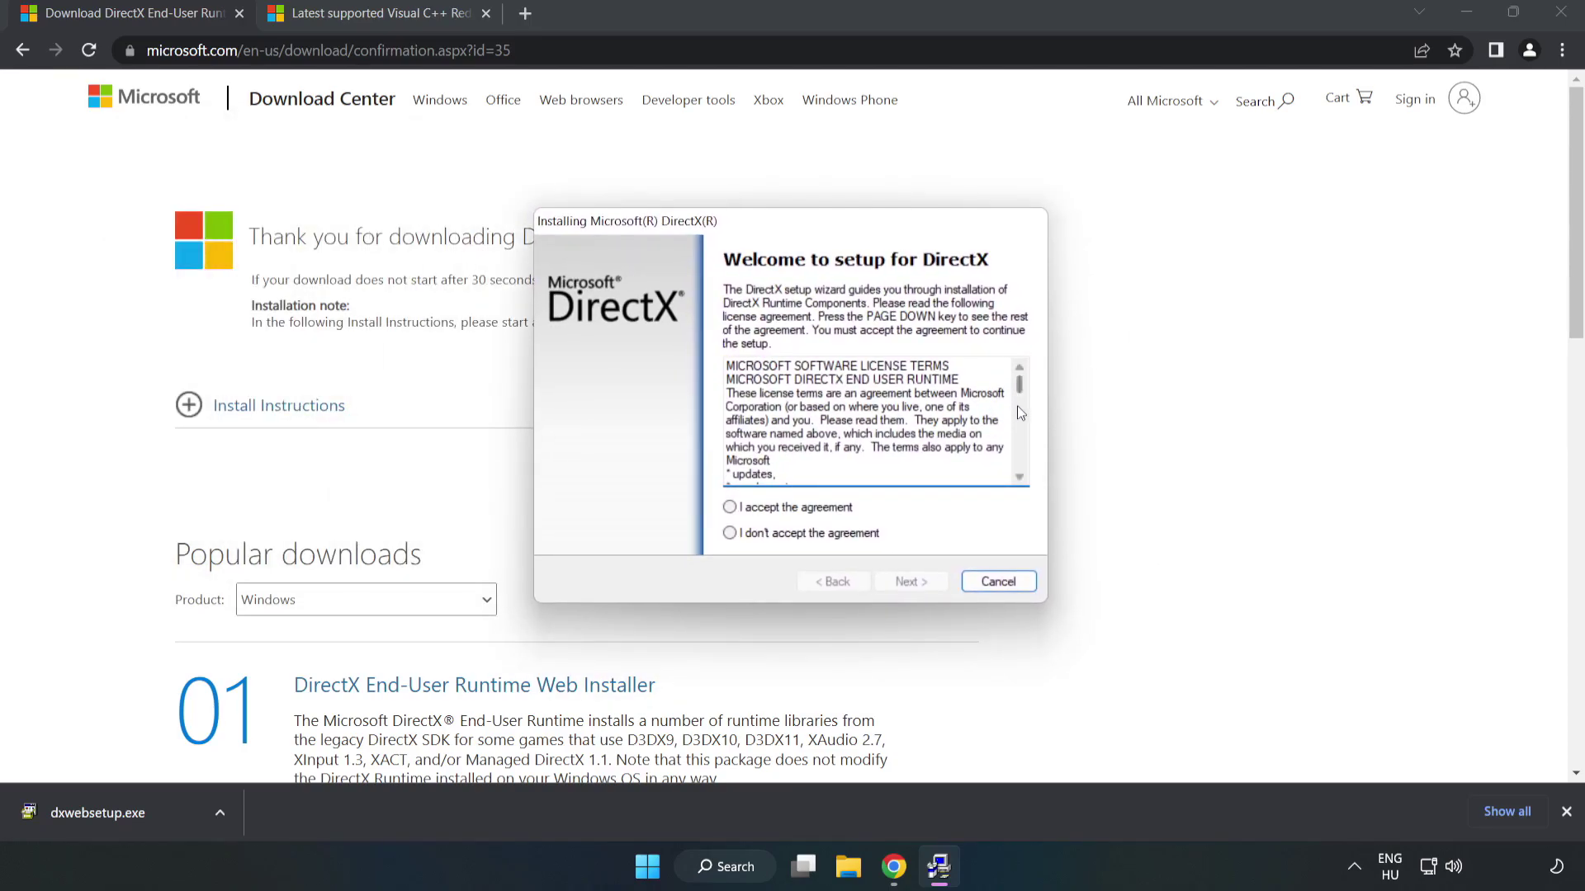
pyautogui.scroll(-15, 1020, 386)
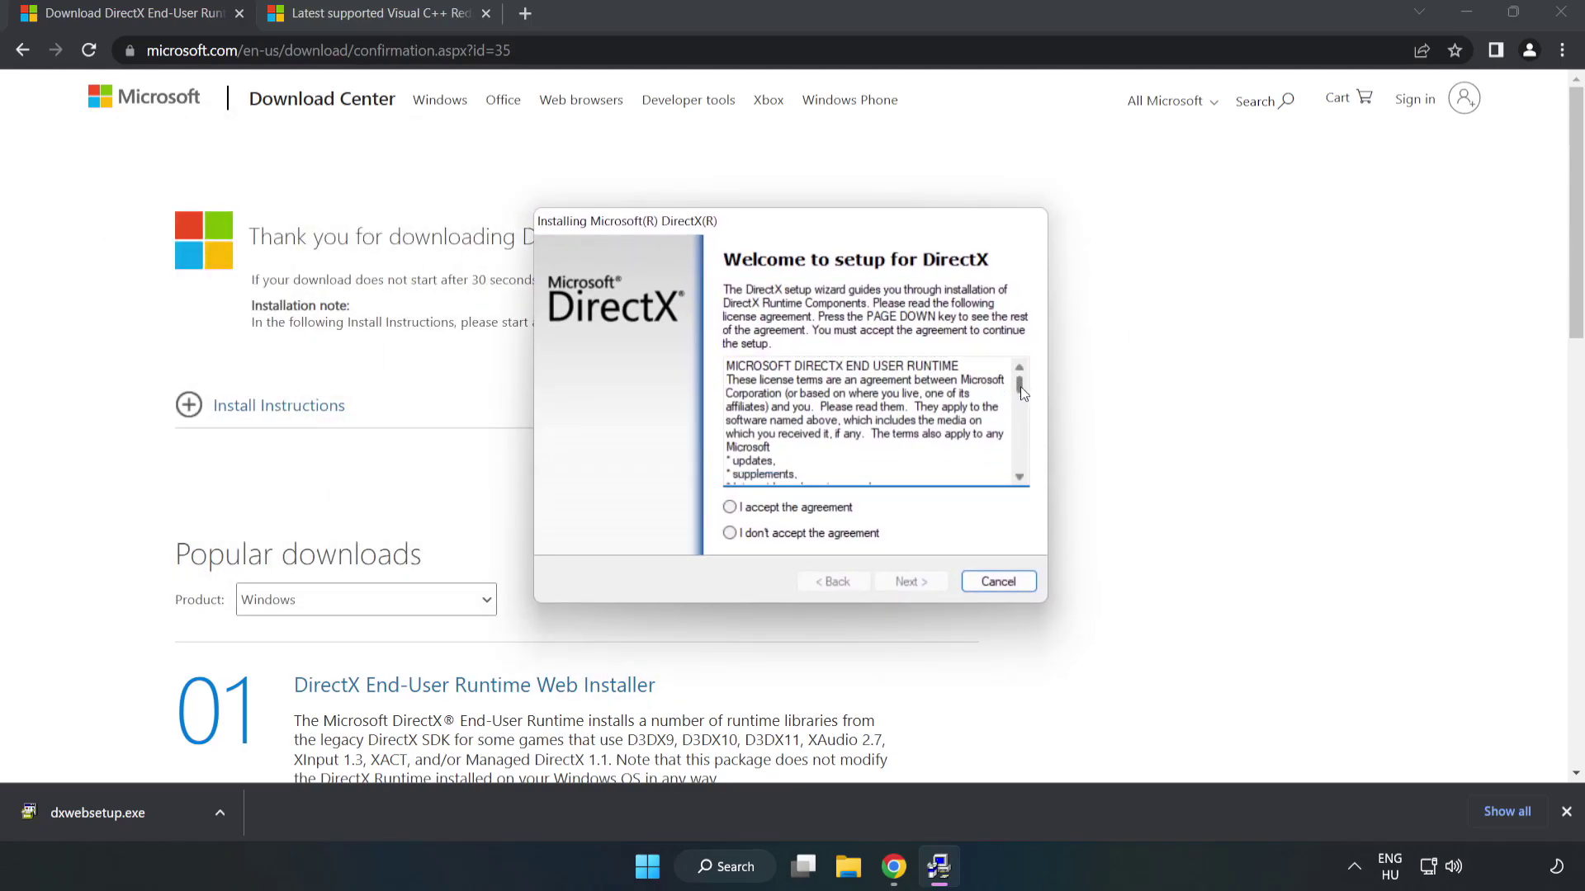
pyautogui.click(737, 509)
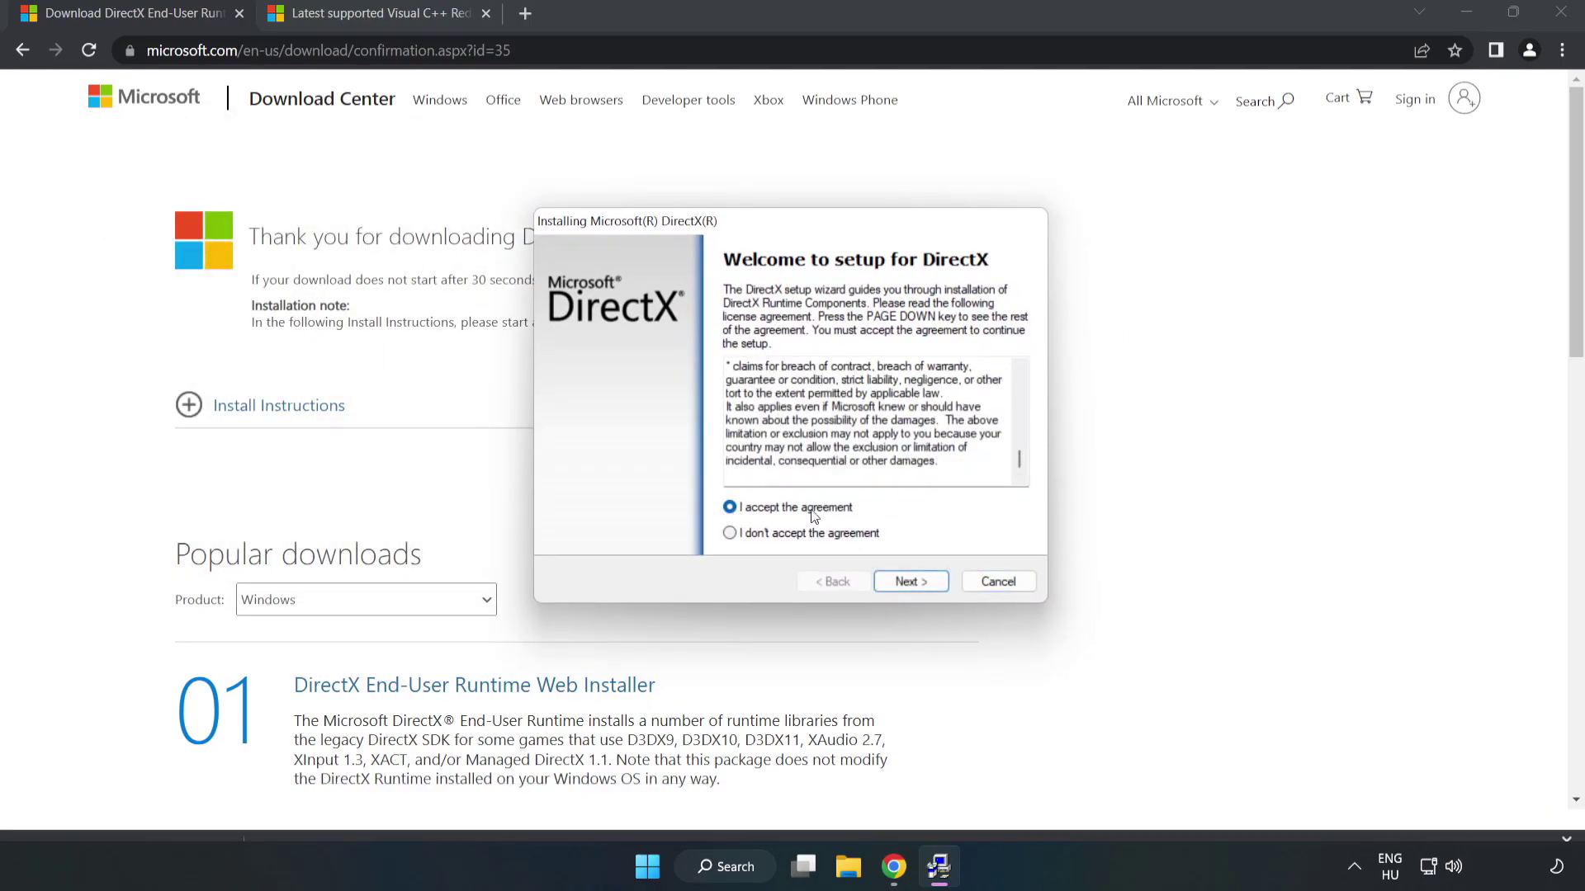
pyautogui.click(912, 582)
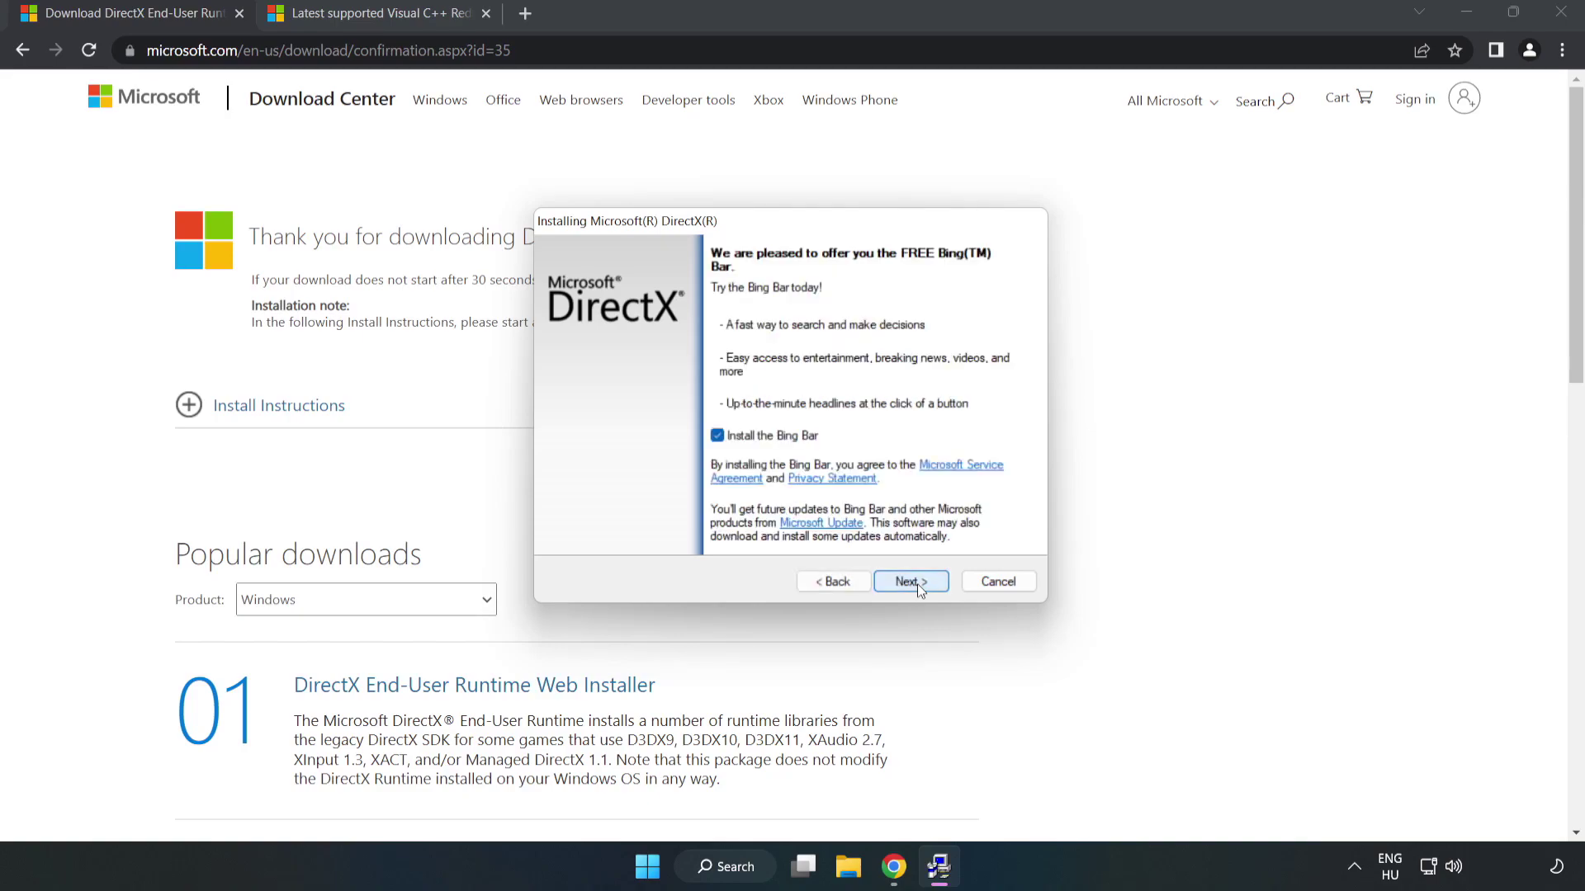
pyautogui.click(716, 436)
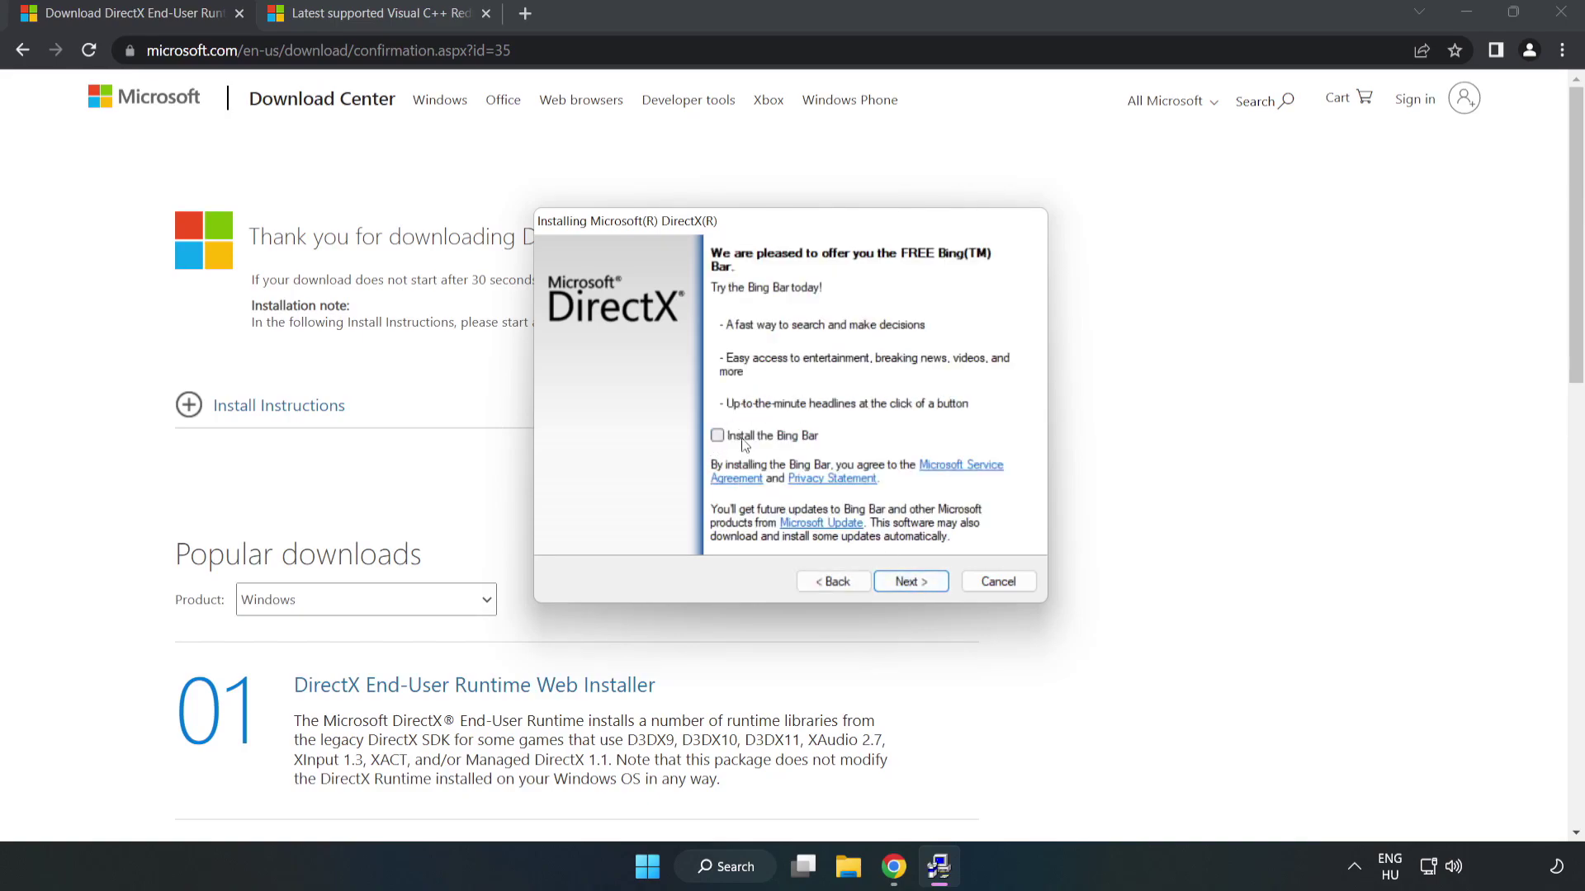
pyautogui.click(912, 582)
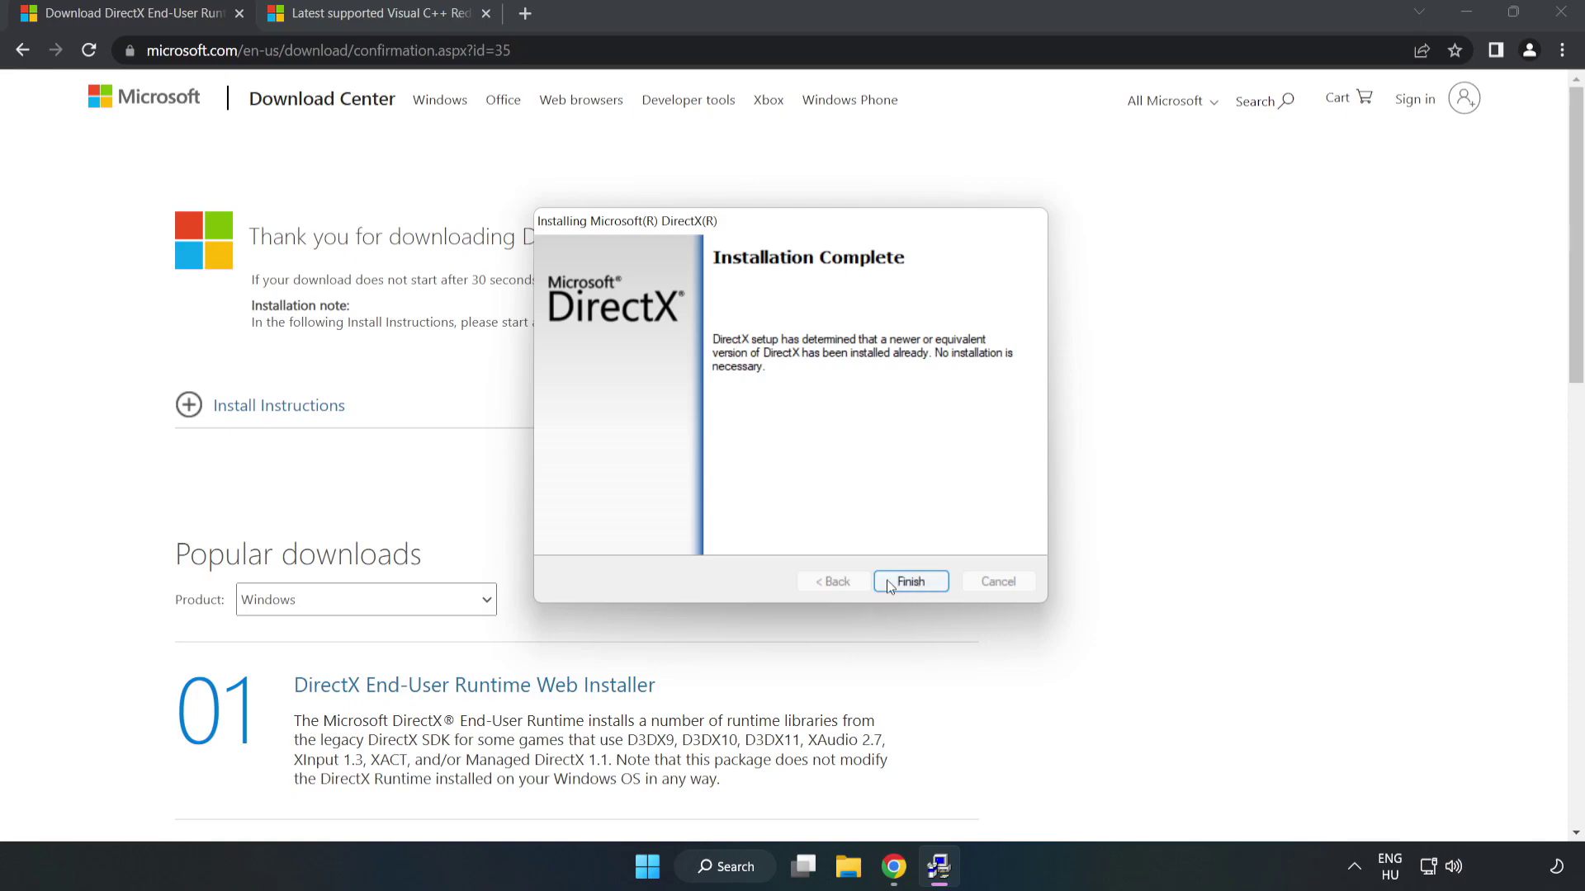
pyautogui.click(912, 582)
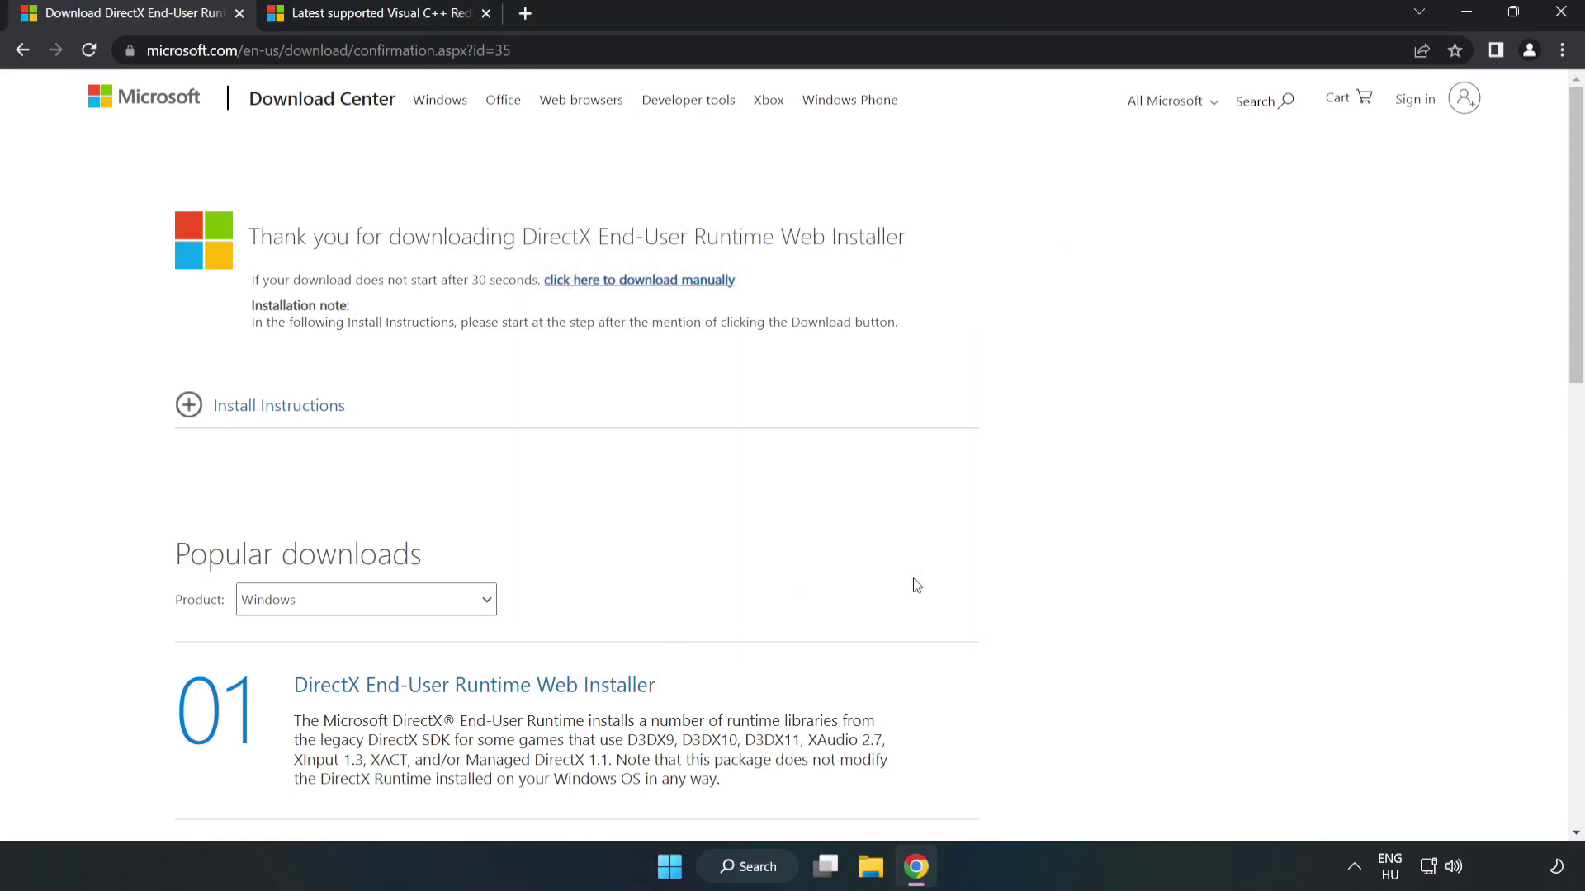
# Close the DirectX tab and download VC_redist.arm64.exe, x86 and x64, allowing multiple downloads
pyautogui.click(238, 15)
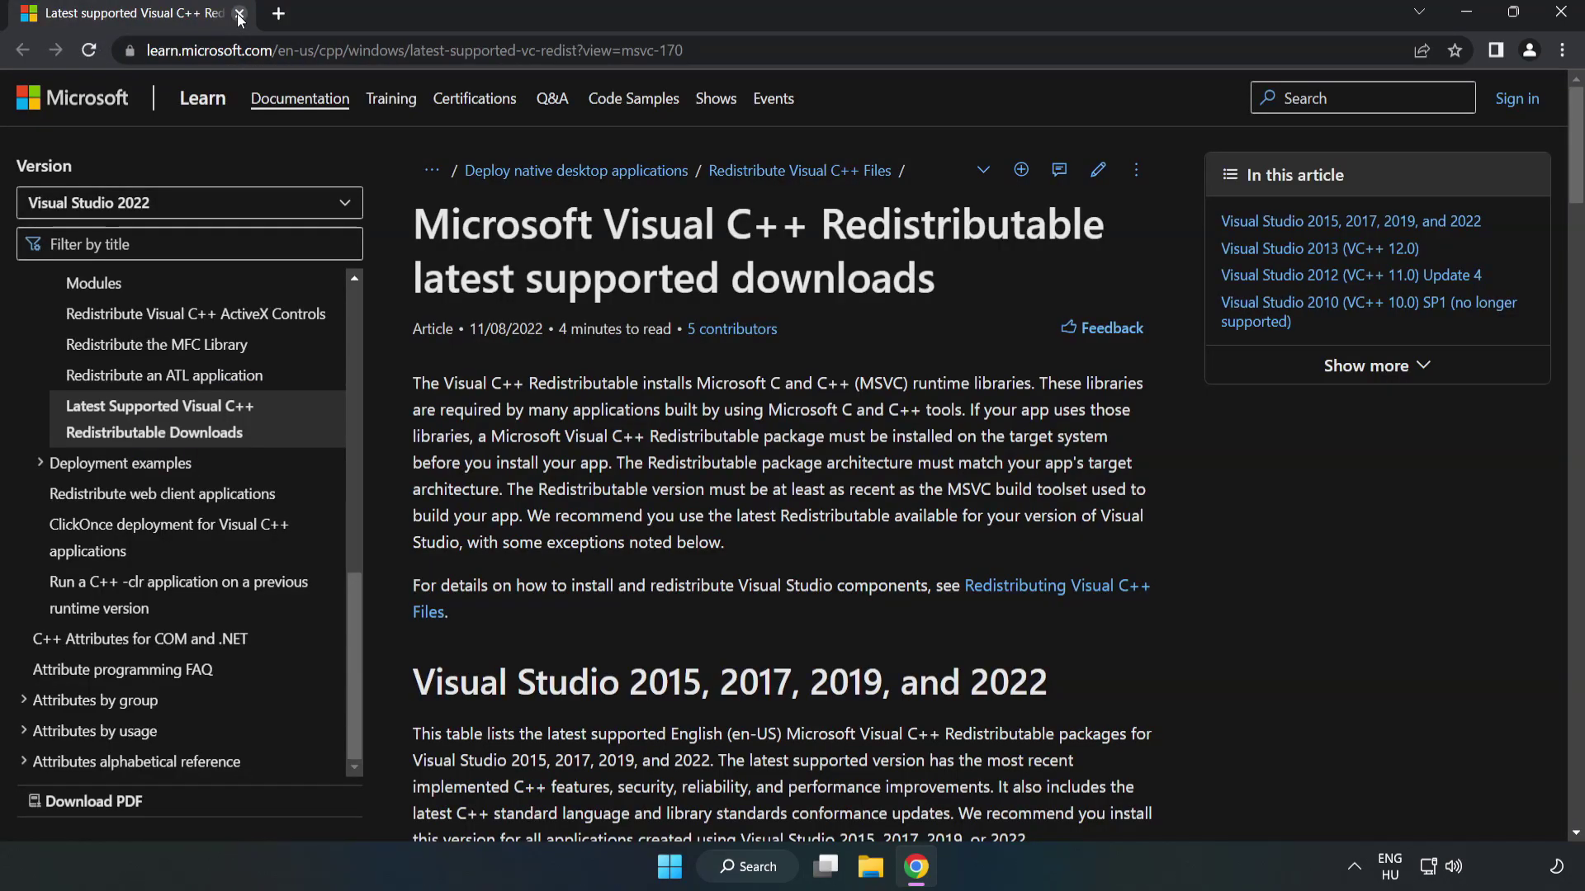
pyautogui.click(730, 51)
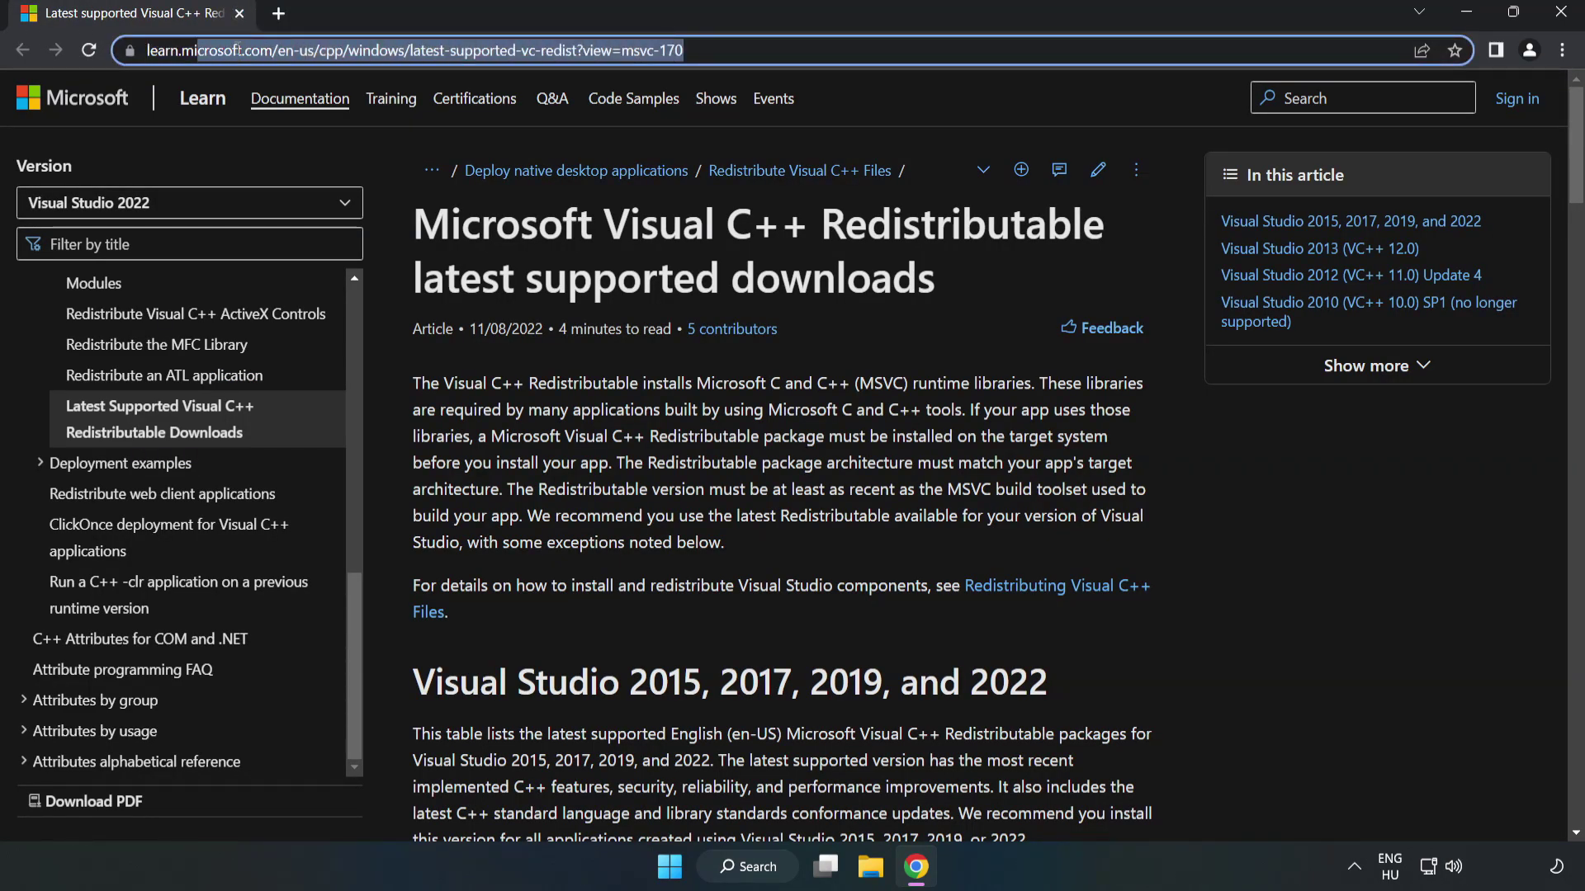
pyautogui.click(731, 50)
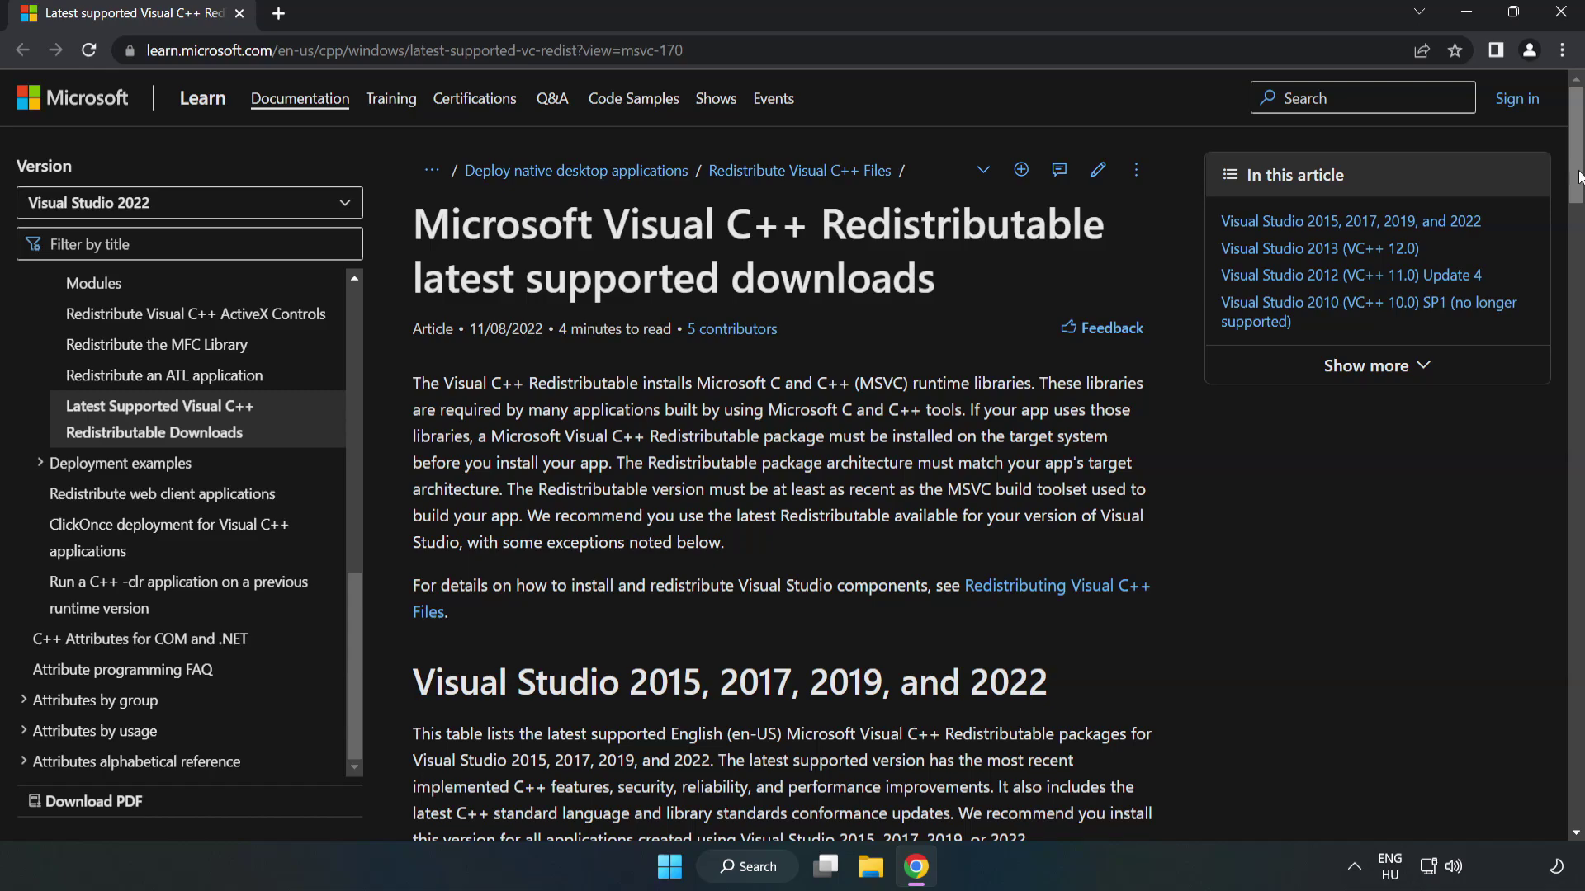
pyautogui.scroll(-1, 1577, 201)
pyautogui.scroll(-5, 1576, 200)
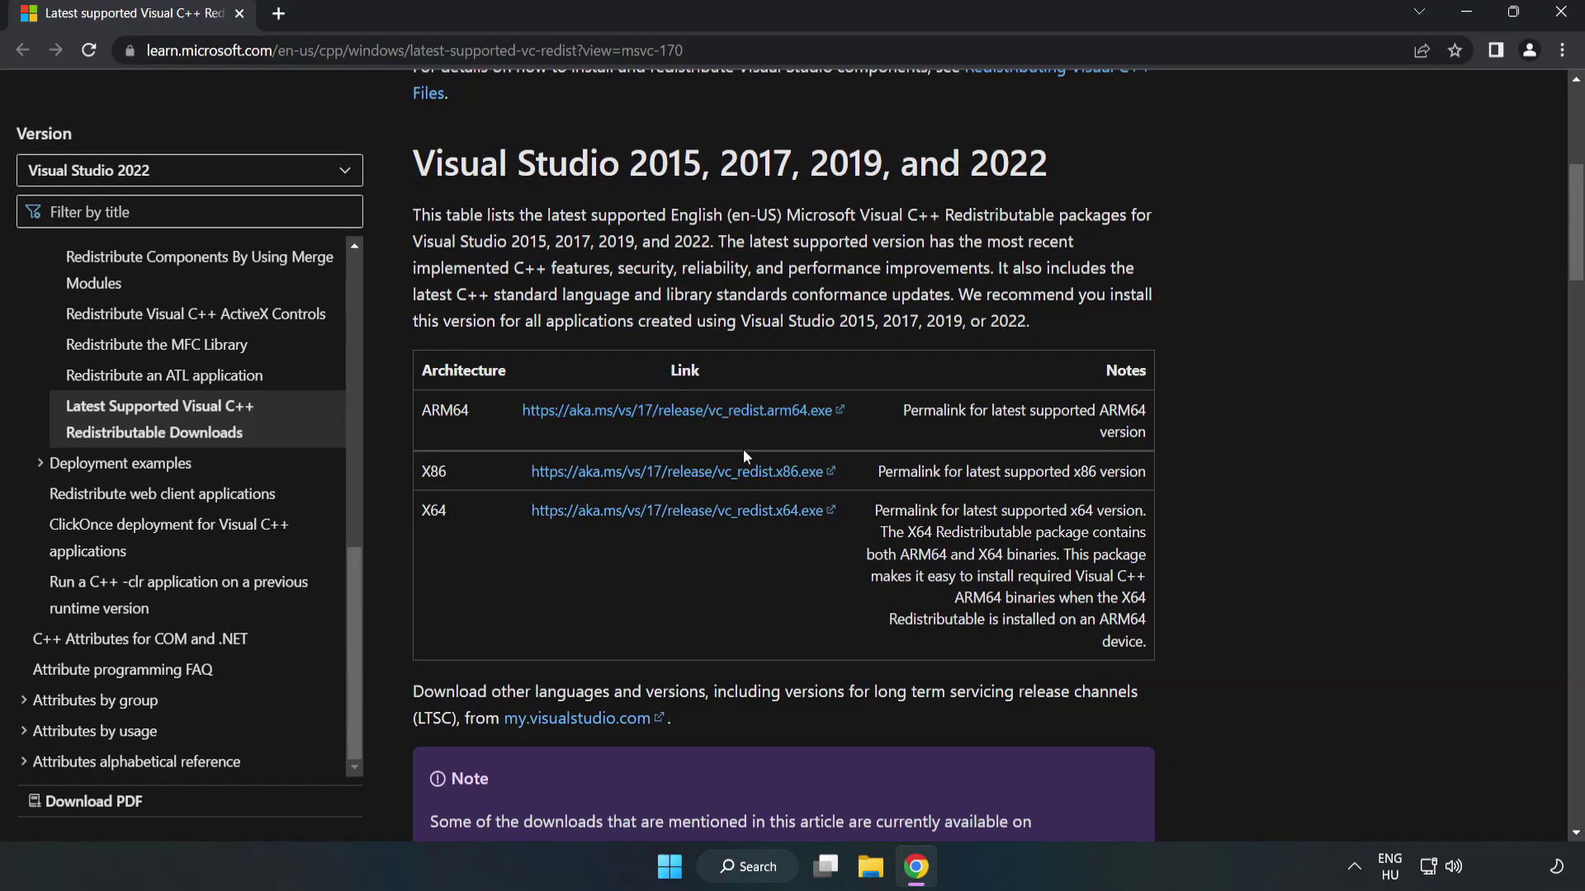
pyautogui.click(698, 478)
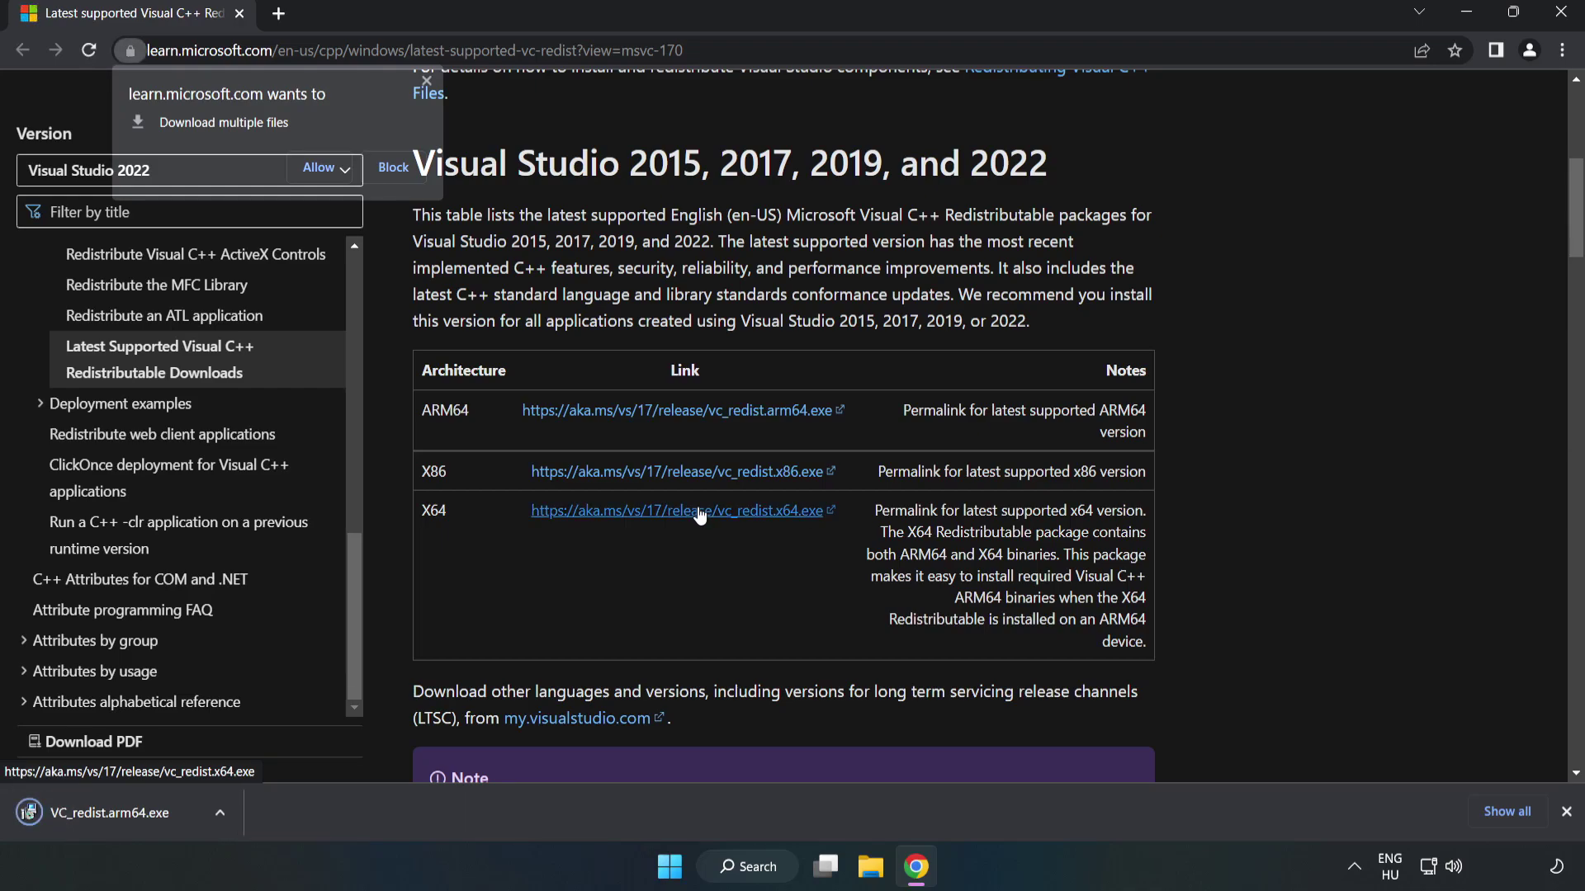
pyautogui.click(321, 167)
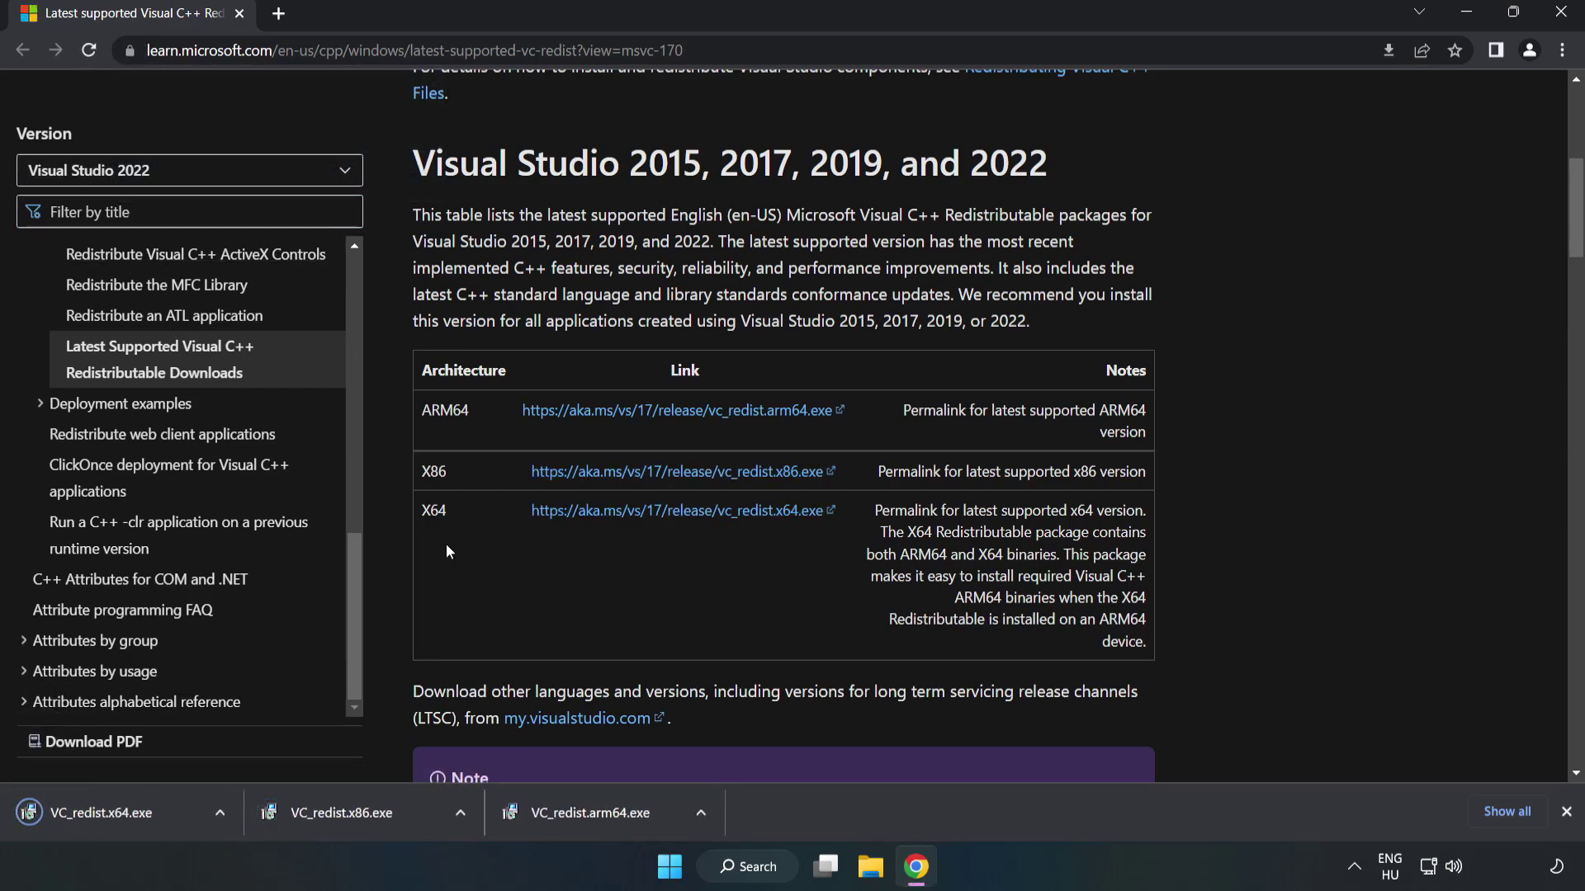
# Try VC_redist.arm64.exe, dismiss its unsupported-processor failure, then install VC_redist.x86.exe successfully
pyautogui.click(606, 819)
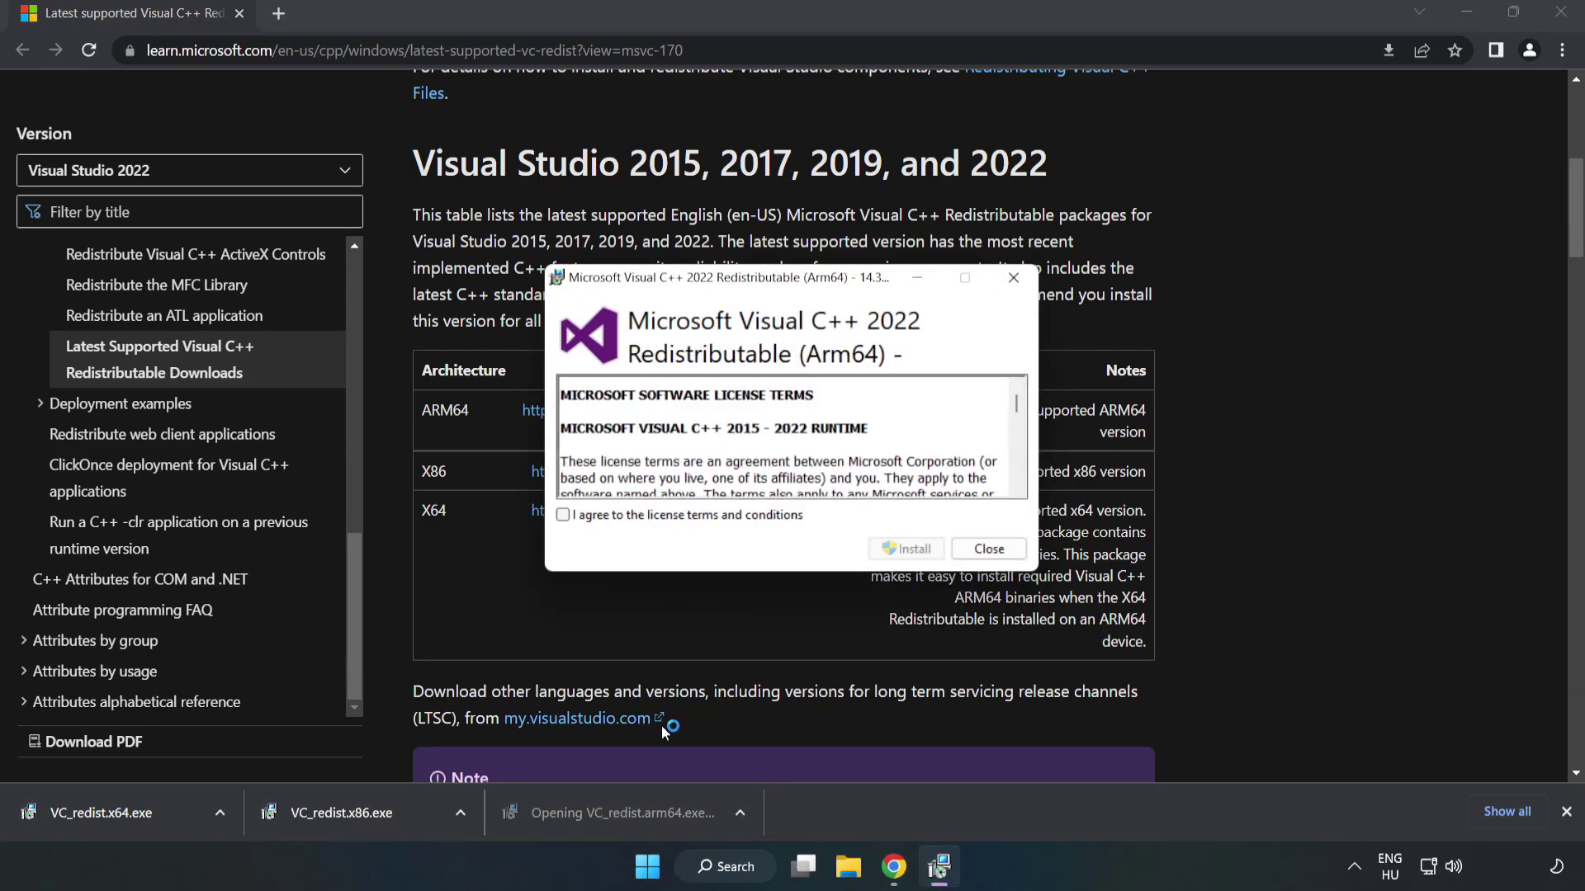
pyautogui.scroll(-10, 1007, 396)
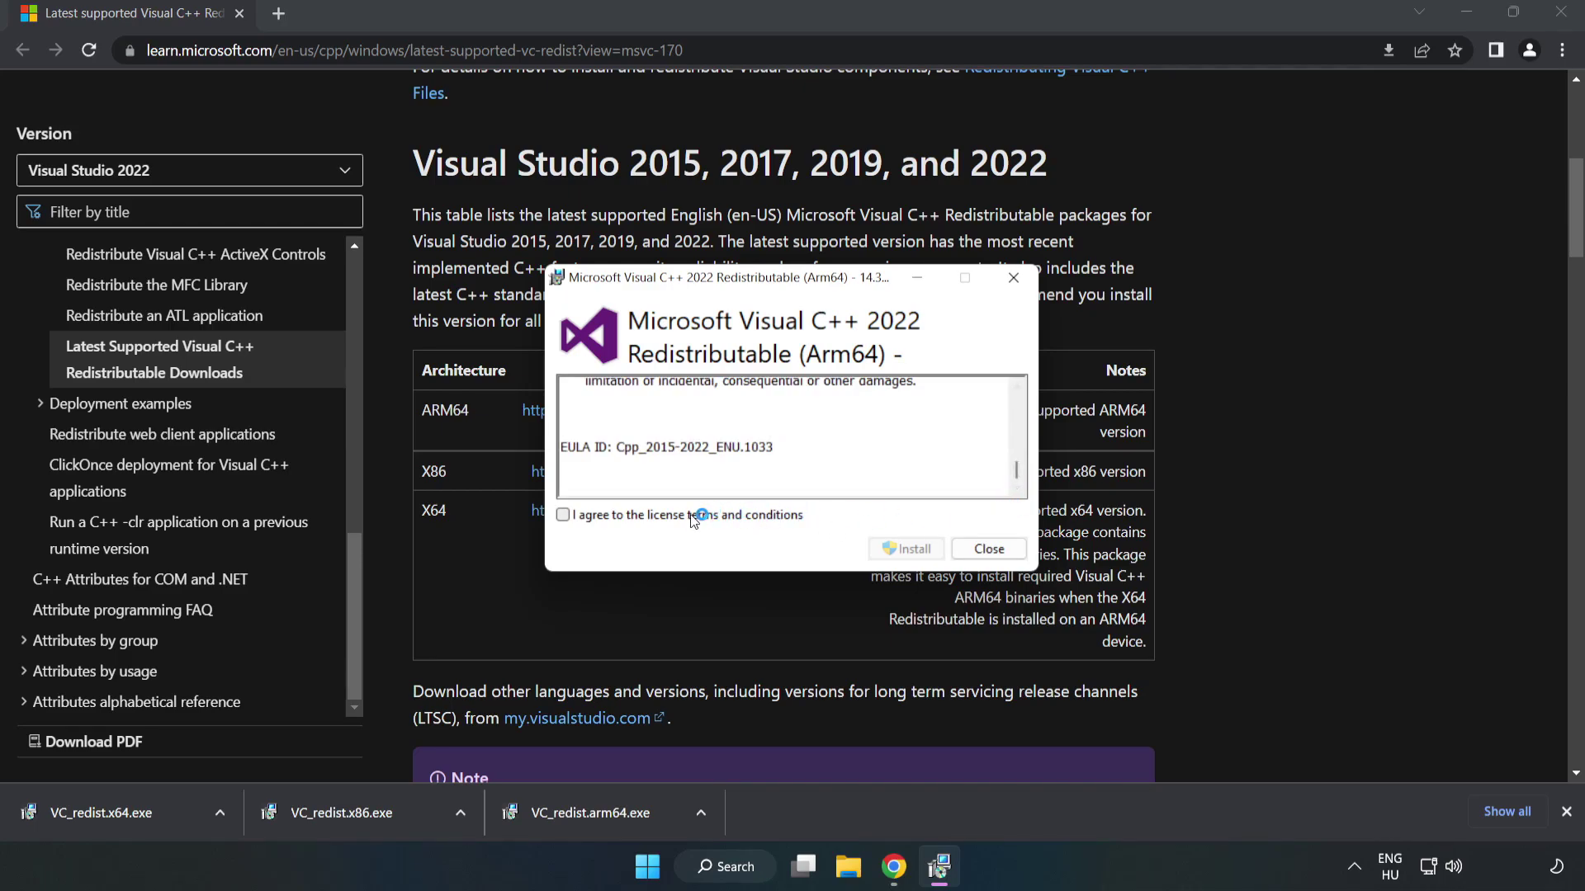
pyautogui.click(657, 517)
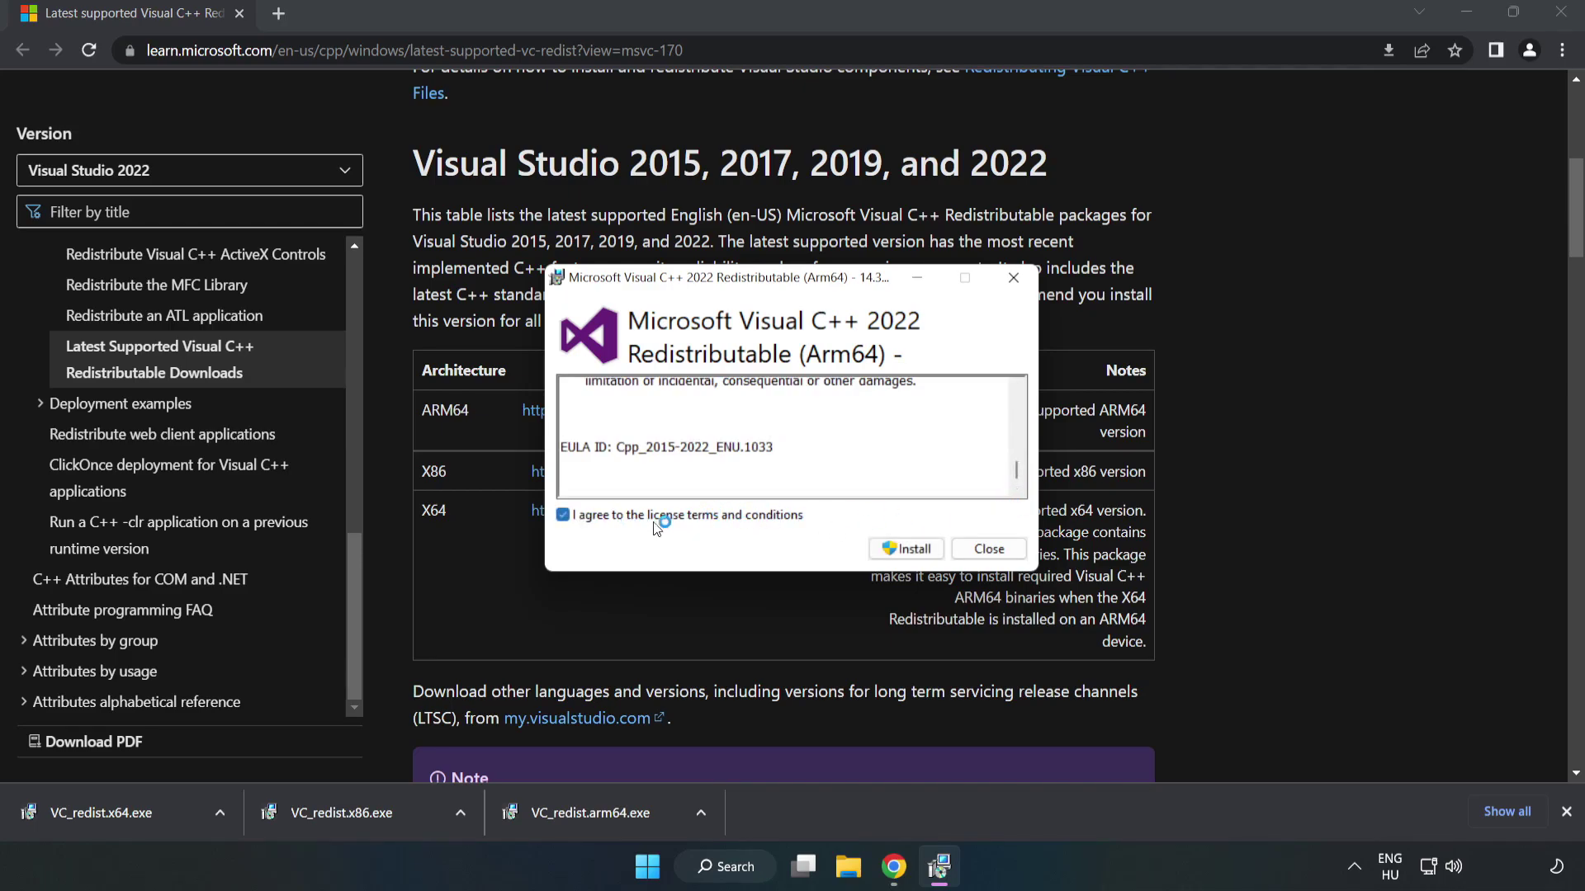
pyautogui.click(908, 560)
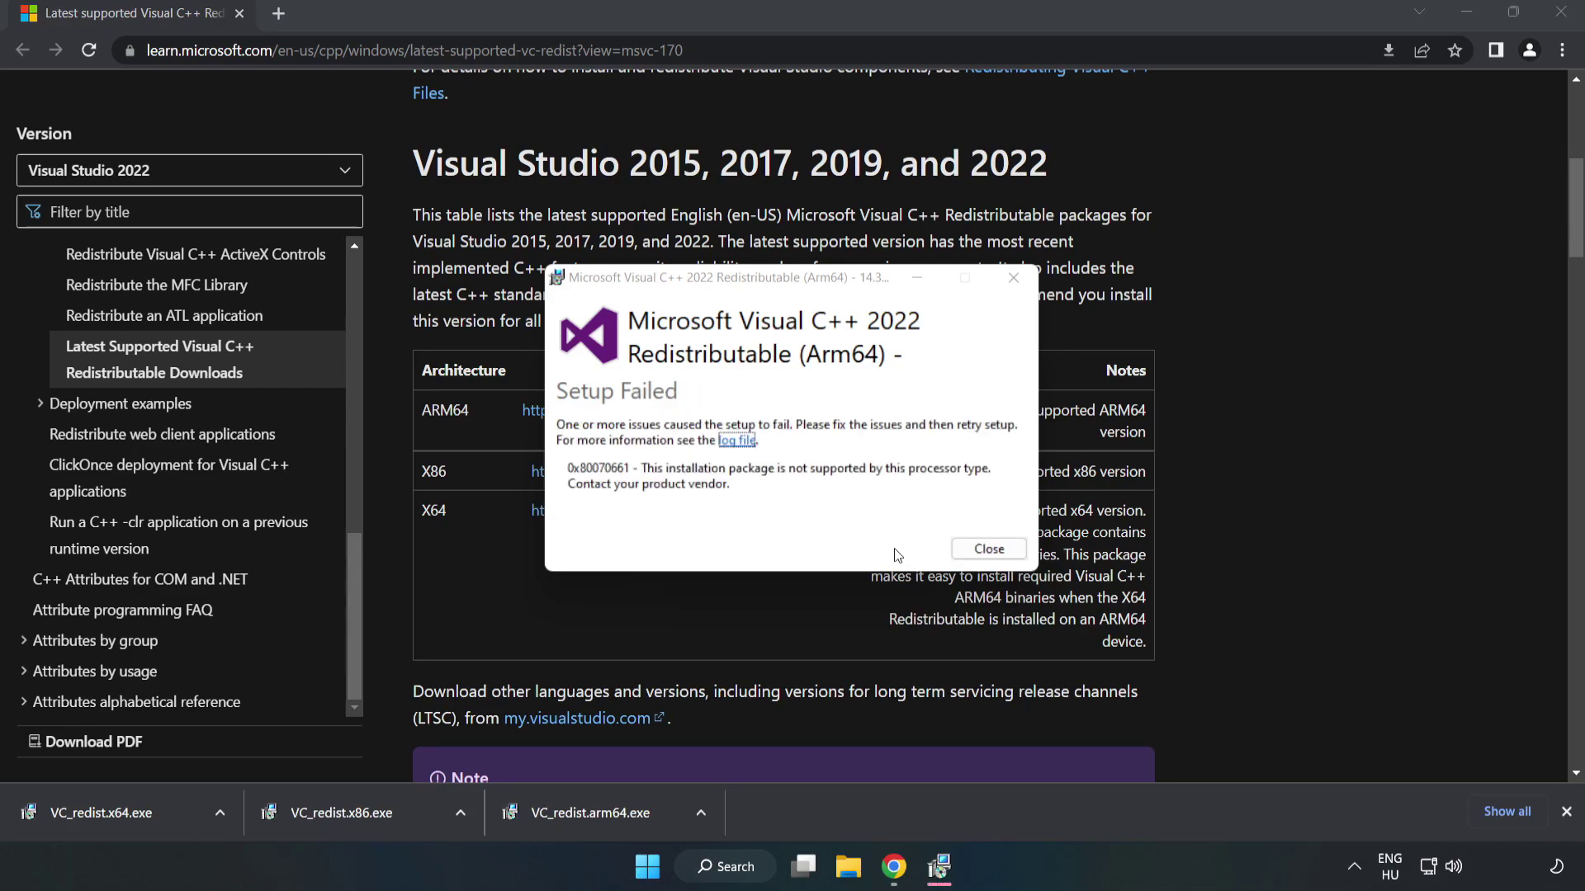
pyautogui.click(985, 556)
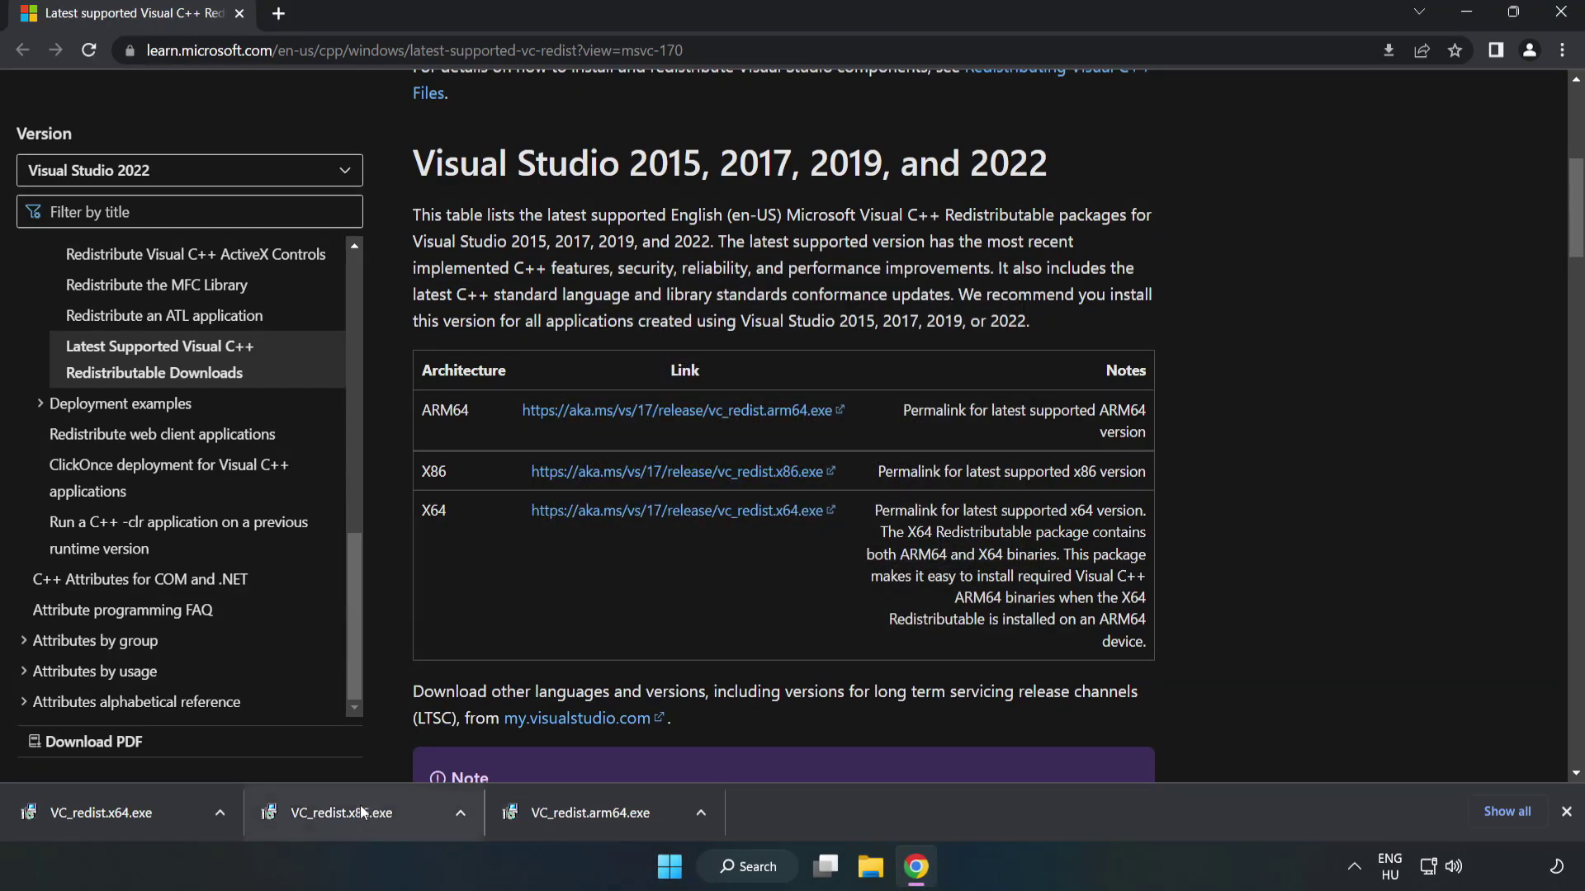
pyautogui.click(376, 810)
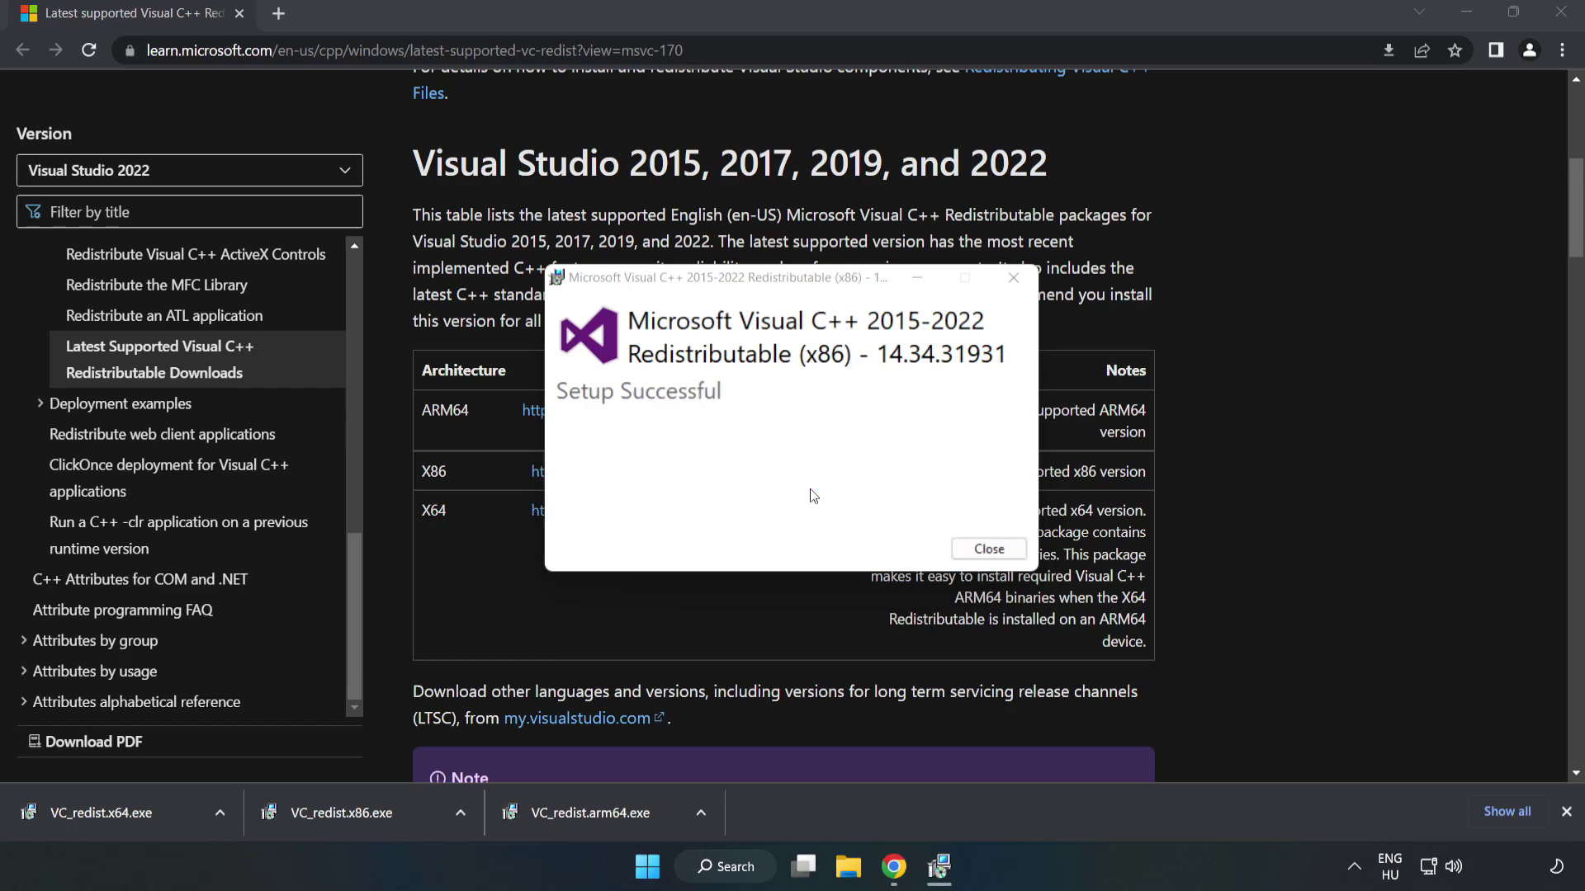
pyautogui.click(989, 549)
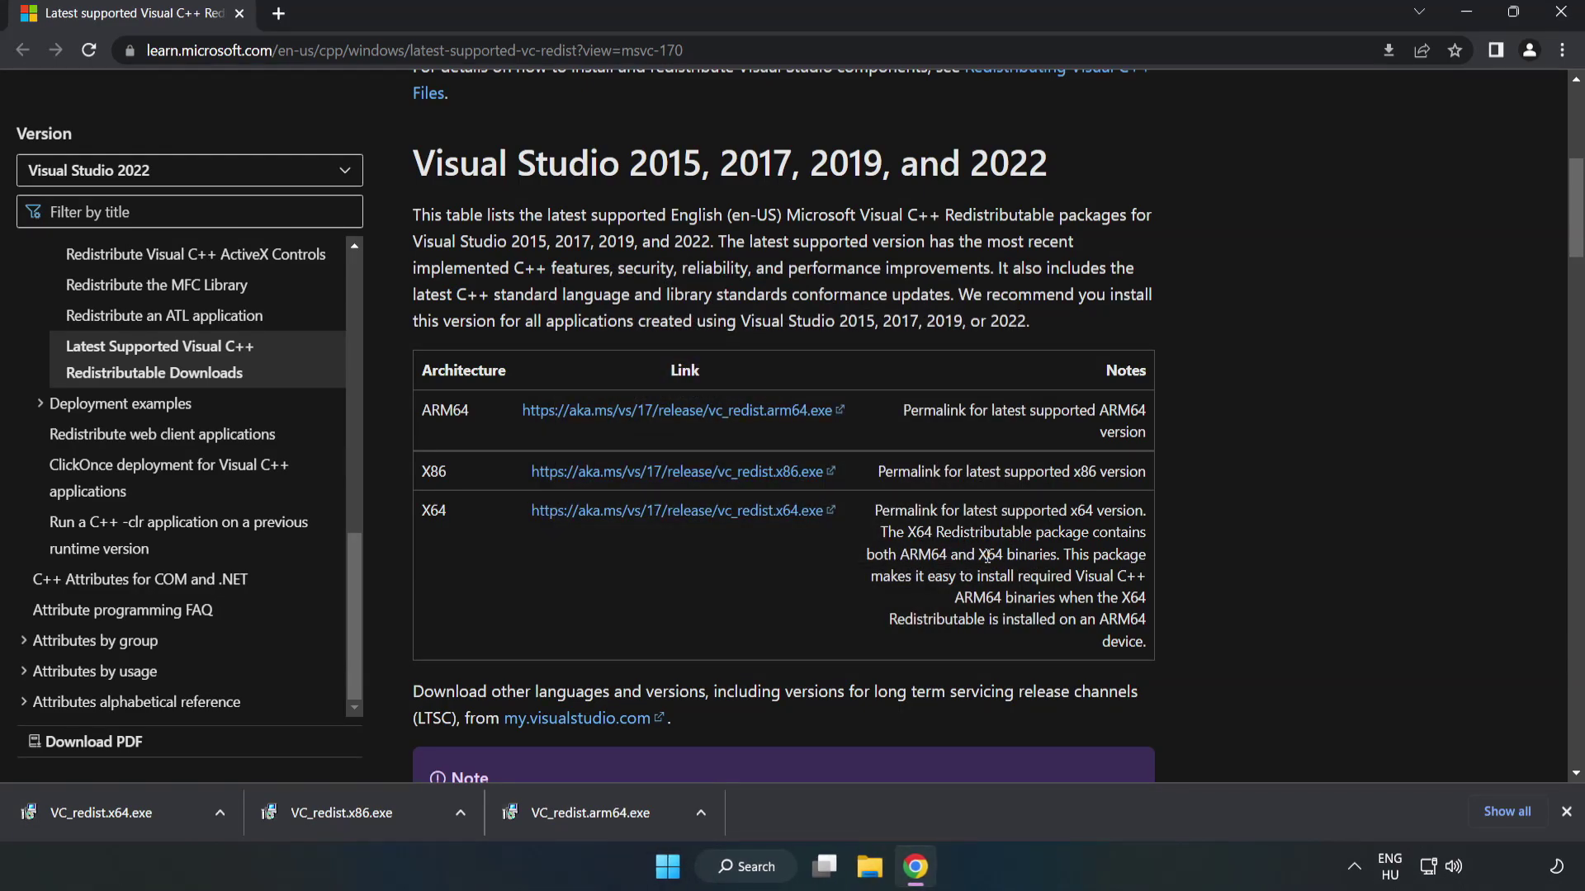
# Run VC_redist.x64.exe and close its Setup Successful dialog
pyautogui.click(86, 811)
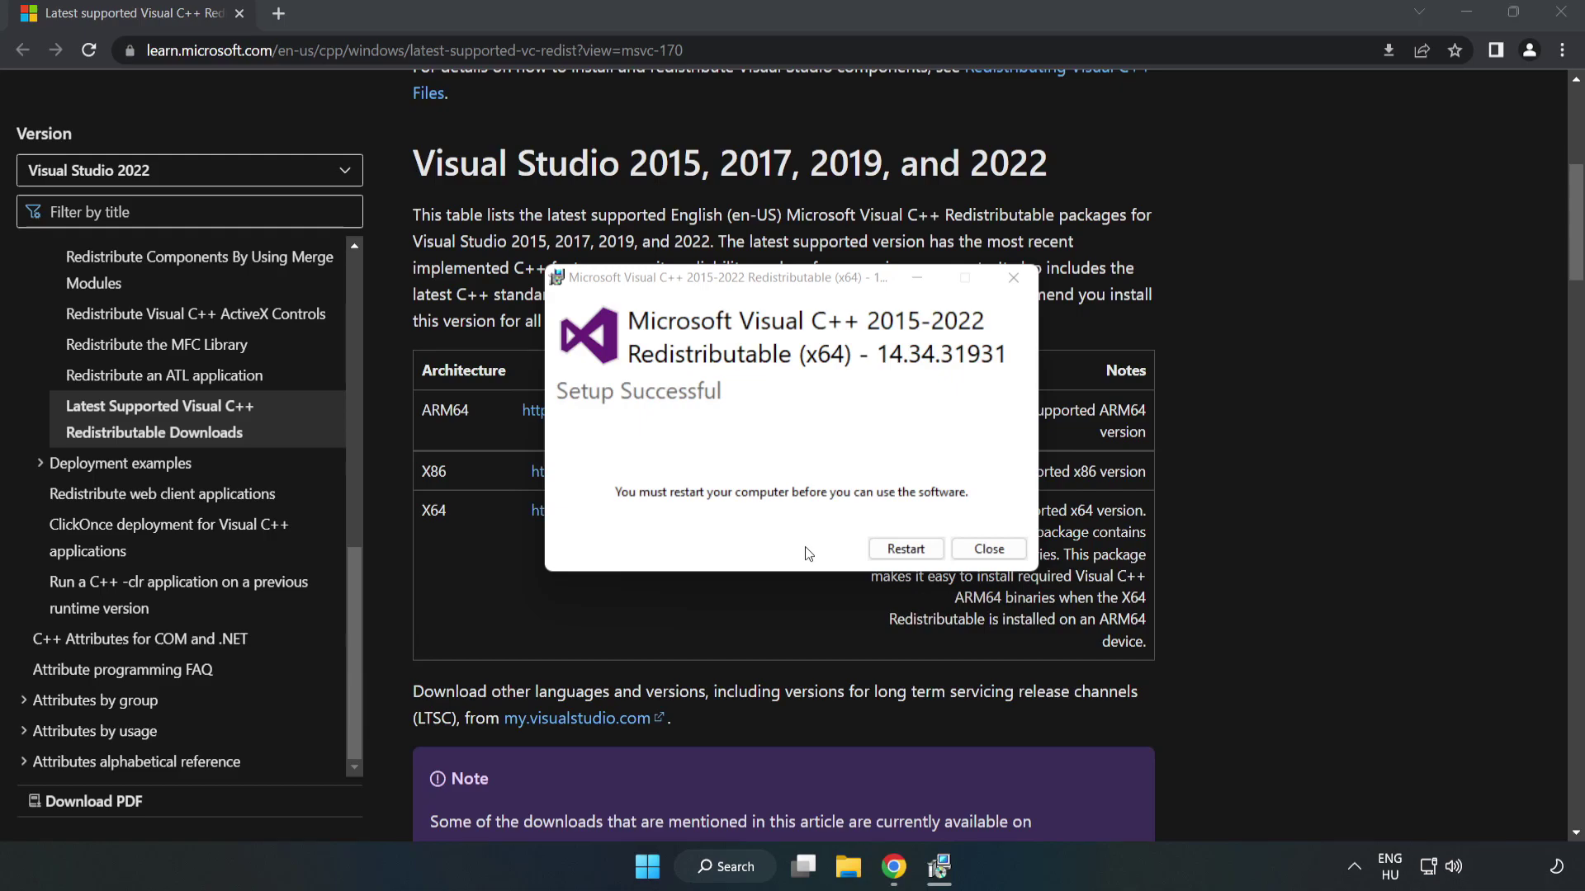
pyautogui.click(989, 550)
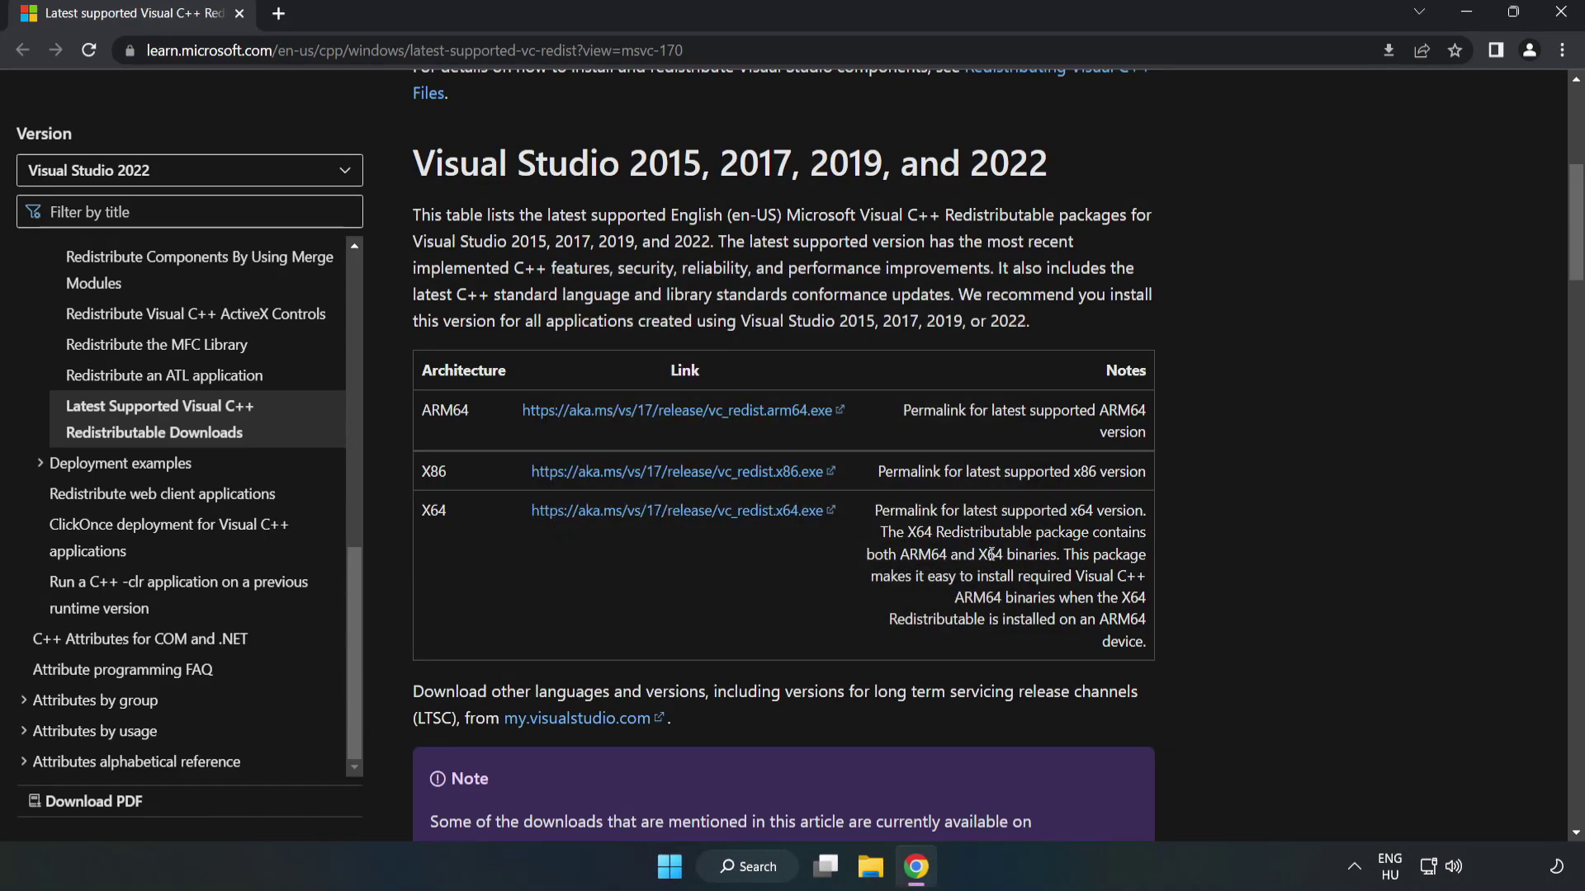
# Close Chrome and bring up the Start menu's power options
pyautogui.click(1563, 19)
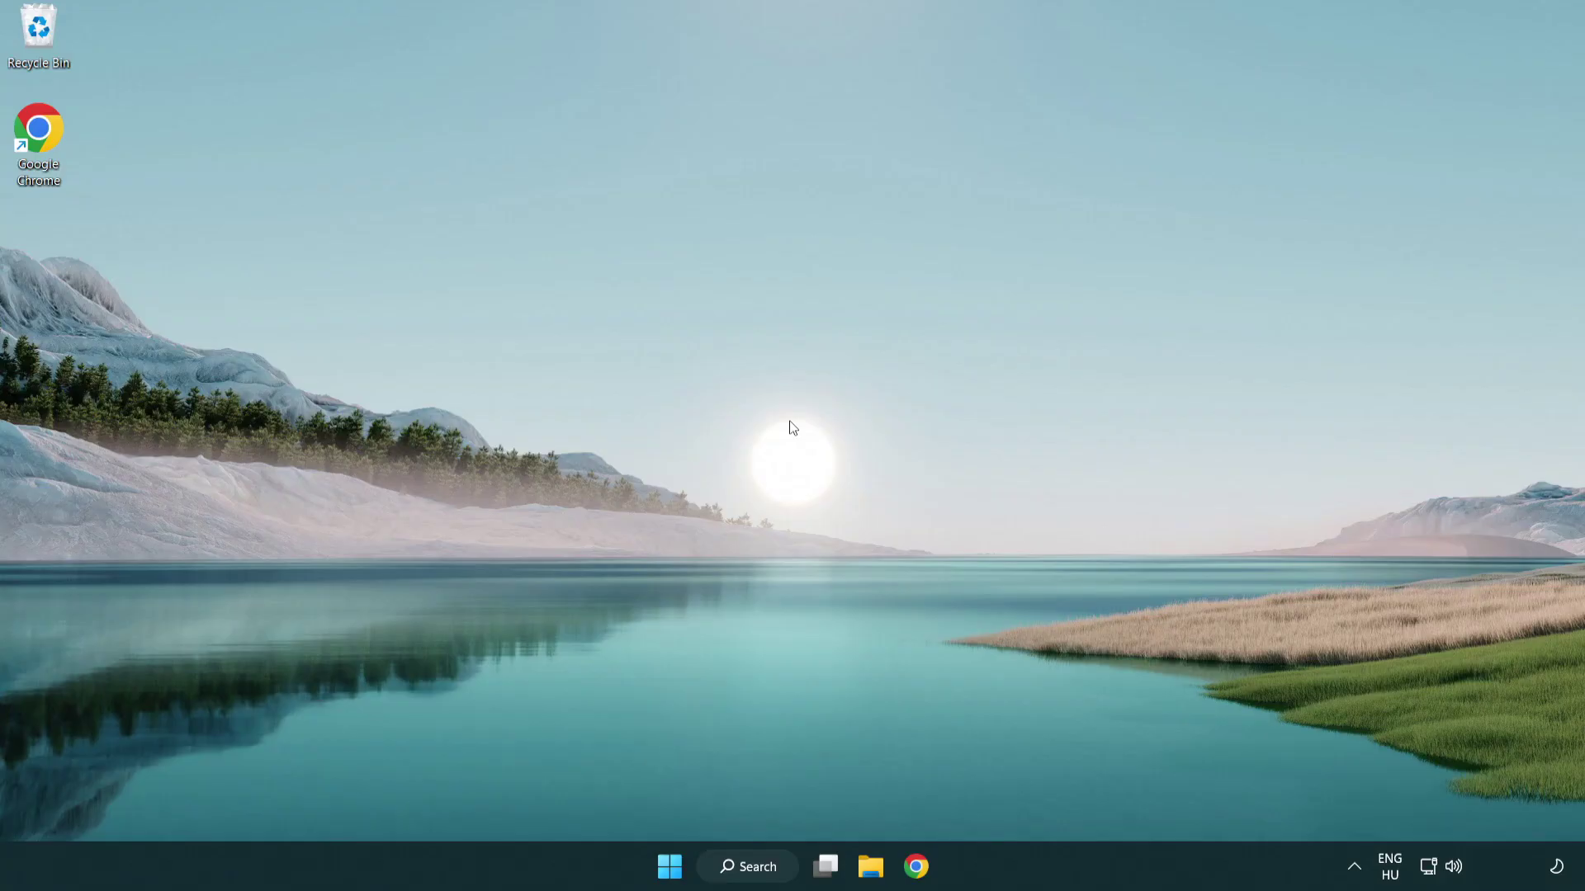
pyautogui.click(670, 867)
pyautogui.click(1054, 801)
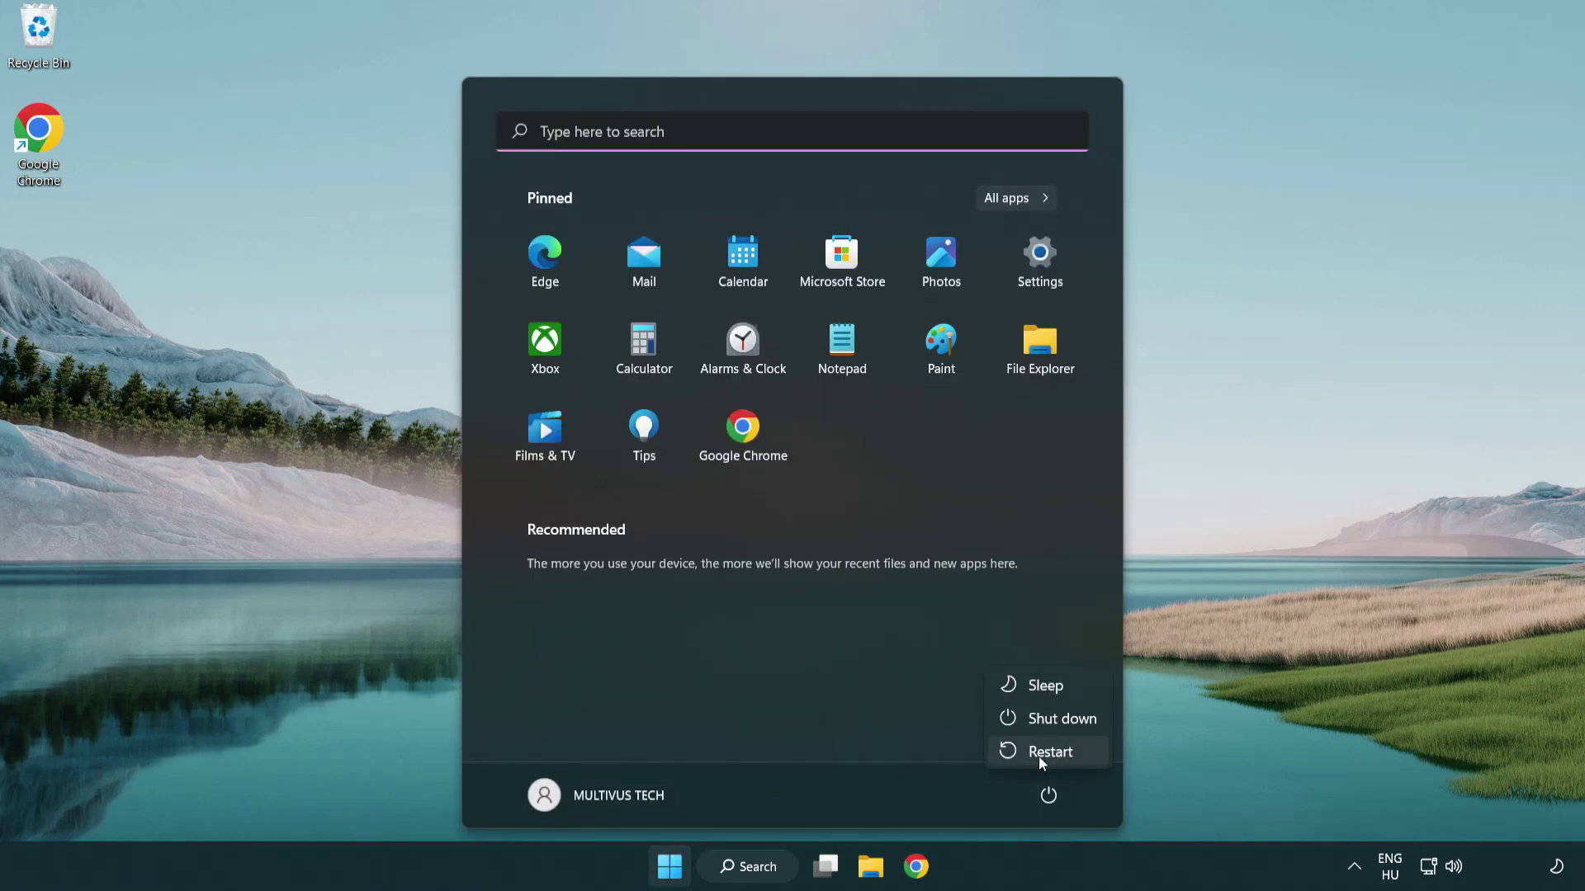